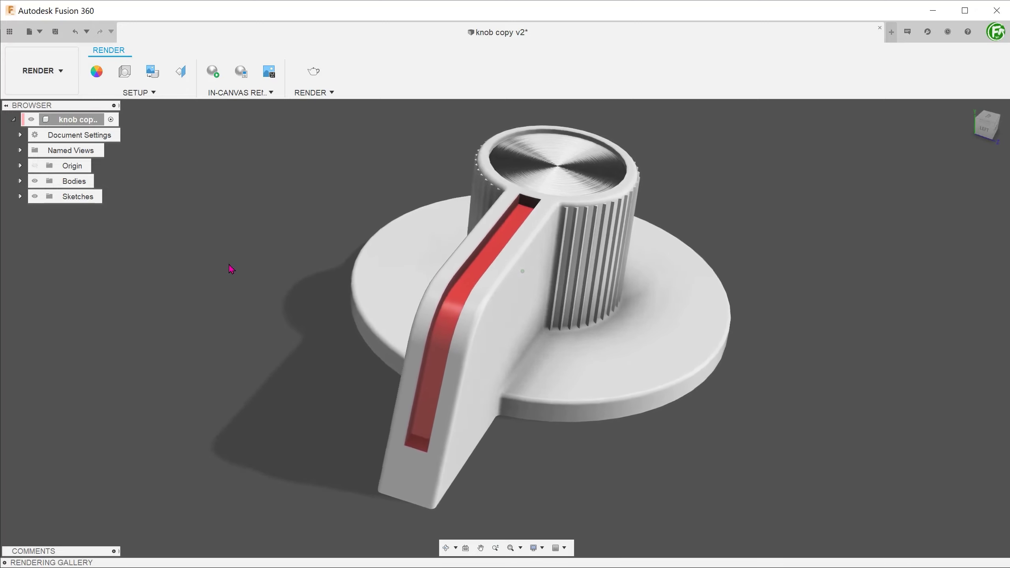
Examine the finished knob's cross-section from the front with the section analysis in the Design workspace, and return to the Render workspace.
click(499, 256)
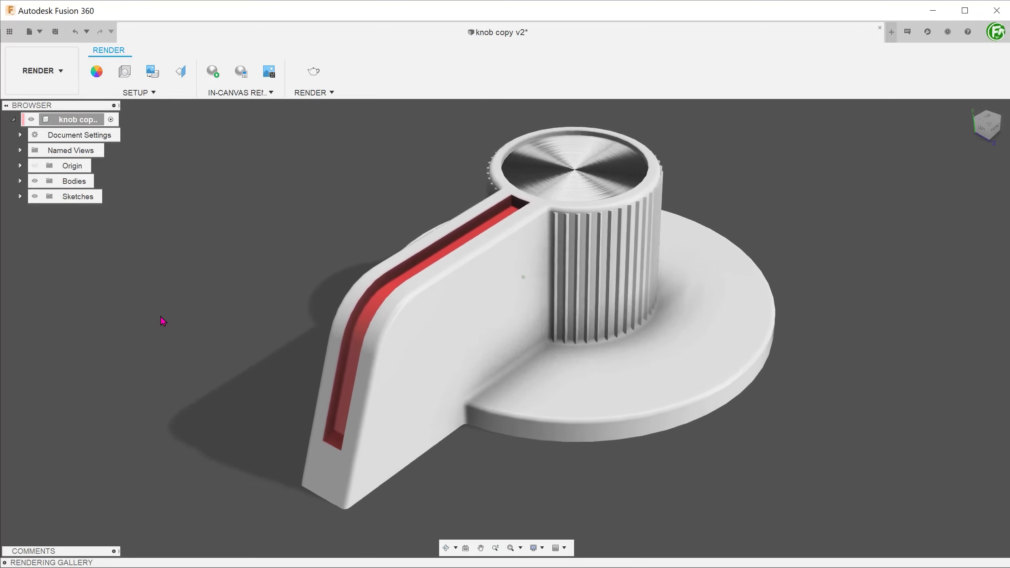
click(40, 71)
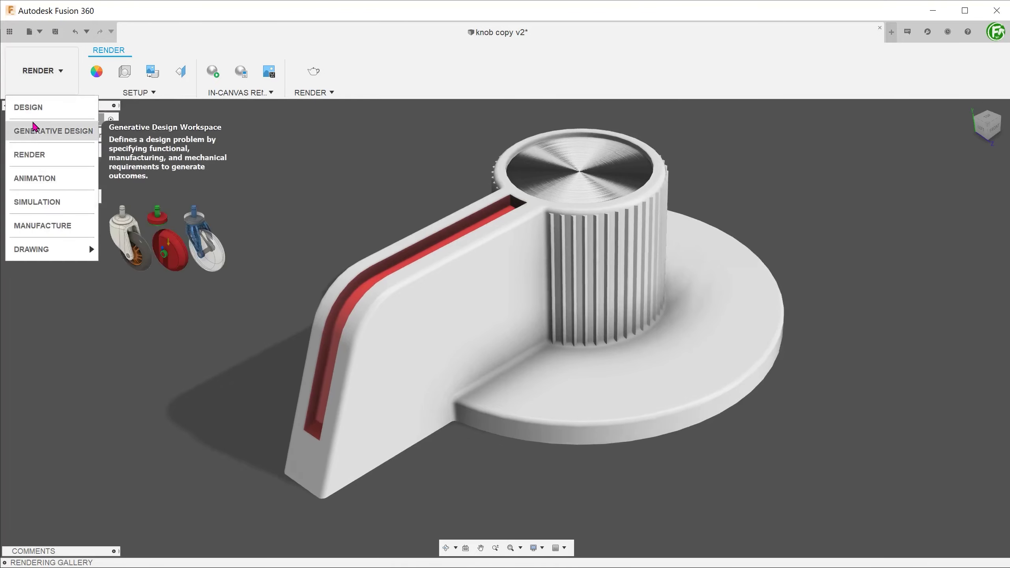
click(33, 108)
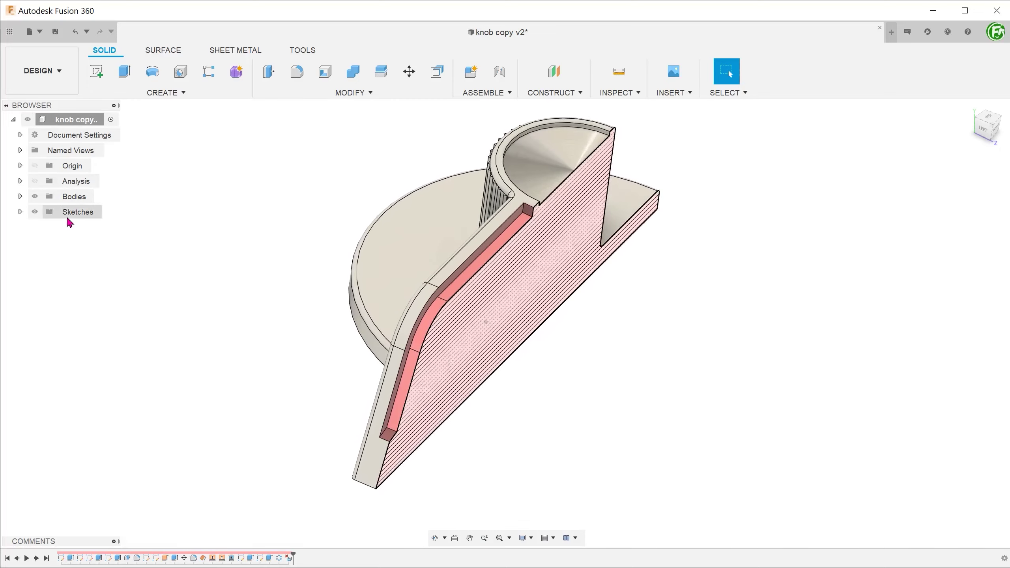
click(38, 181)
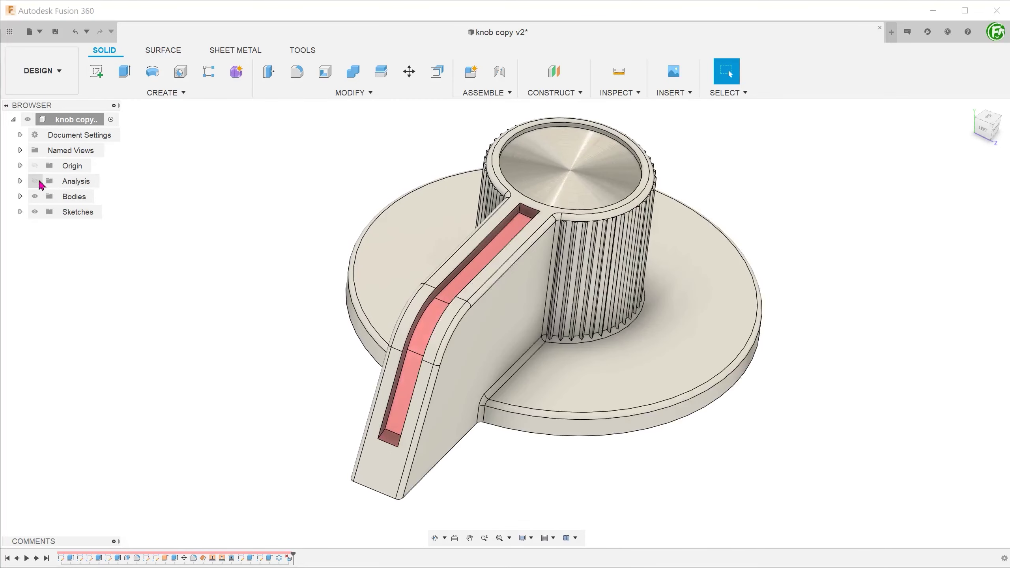
click(38, 181)
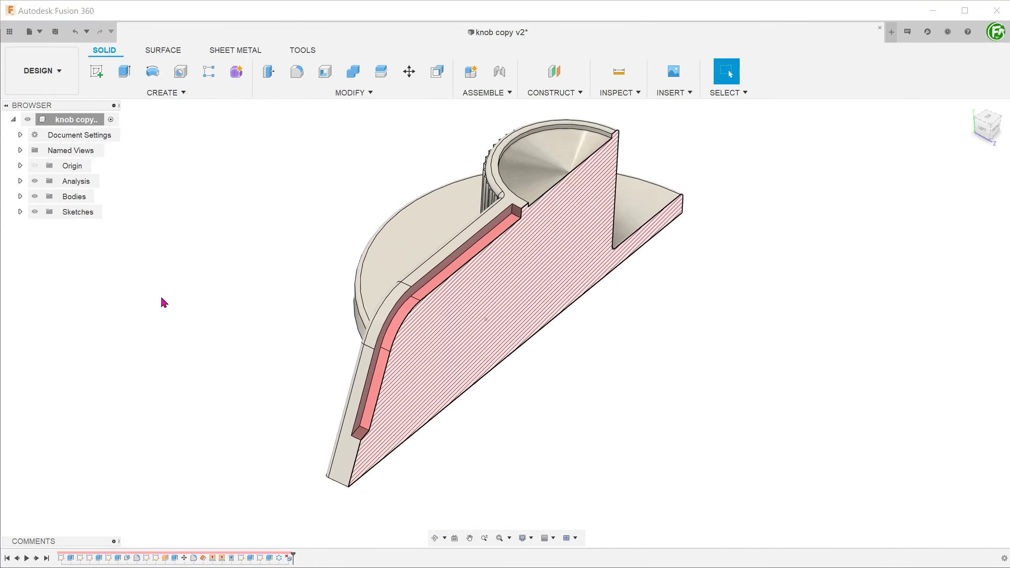
shift+middle_drag(163, 302, 851, 239)
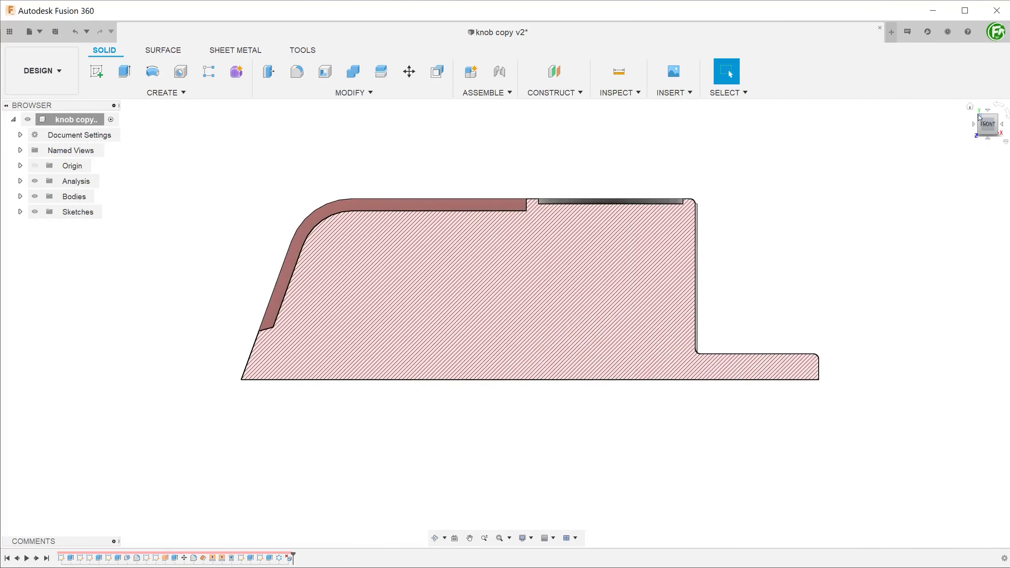
click(975, 121)
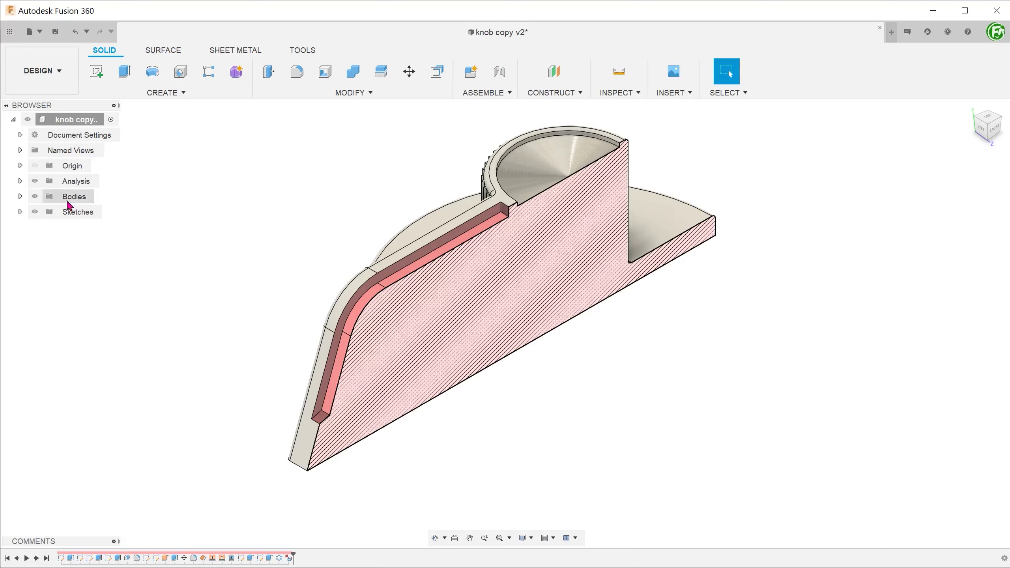
click(34, 182)
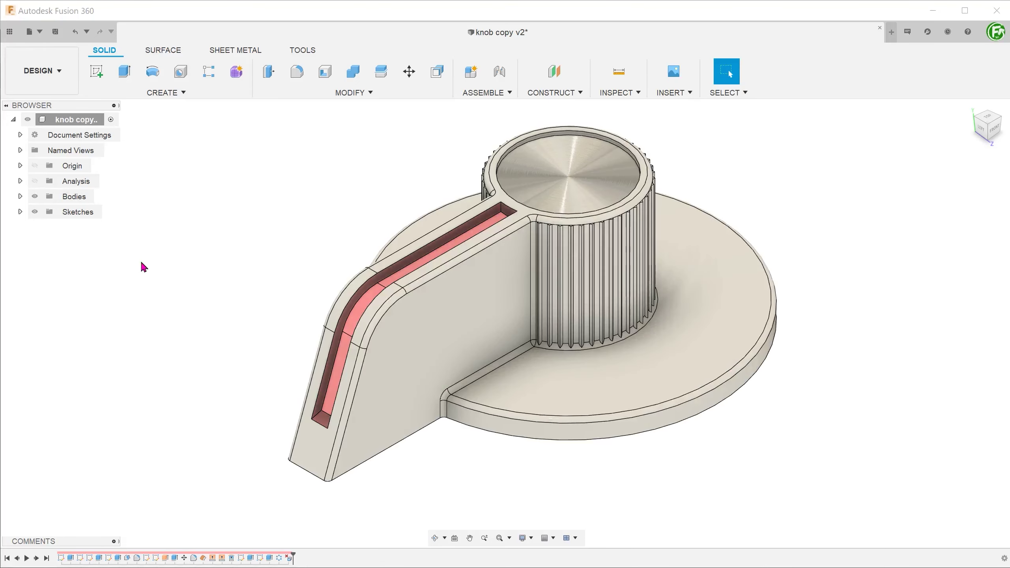
click(42, 72)
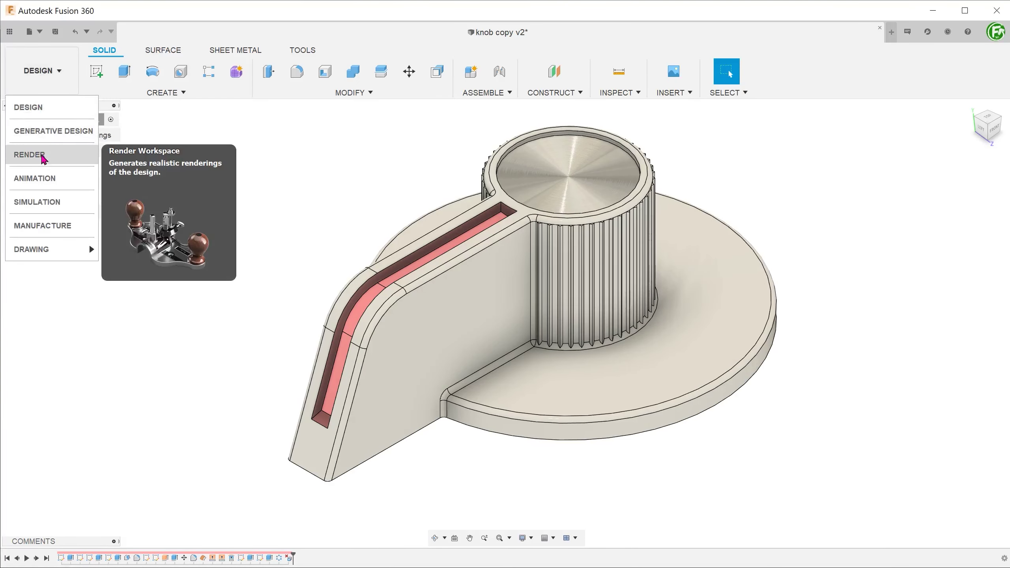
click(43, 159)
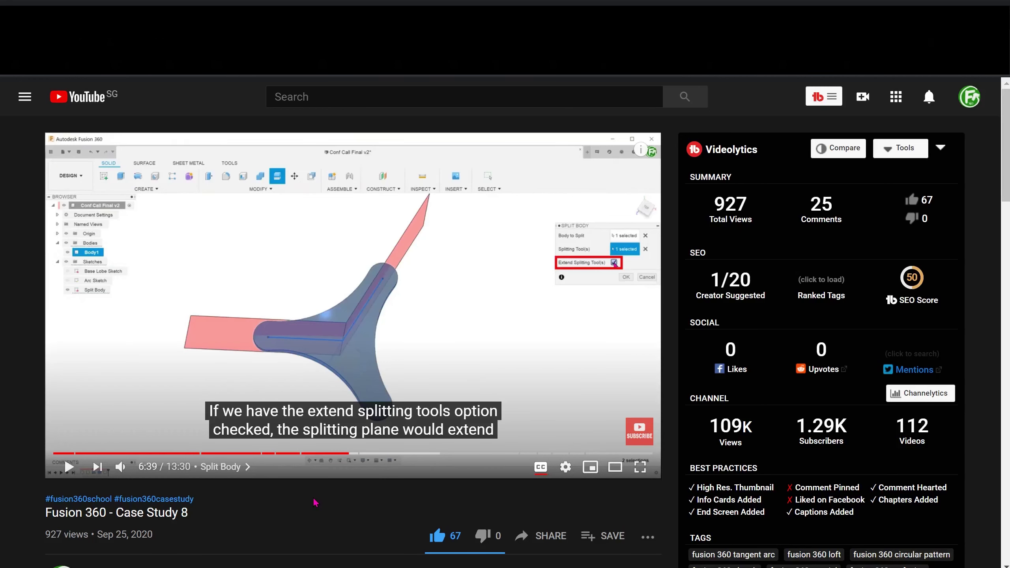
Browse the chapter list of the "Fusion 360 - Case Study 8" video on YouTube.
click(247, 467)
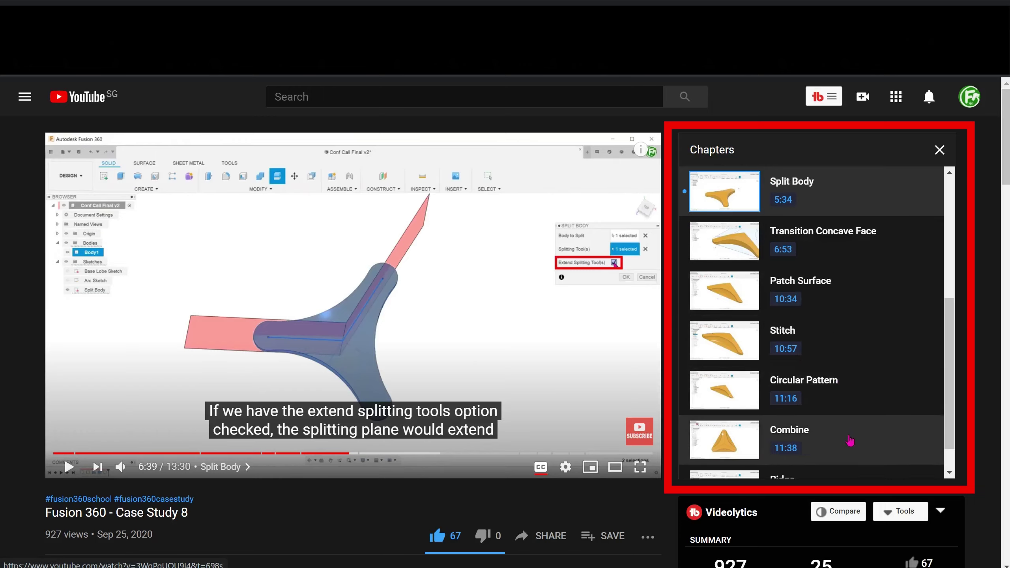
scroll(850, 441, down, 2)
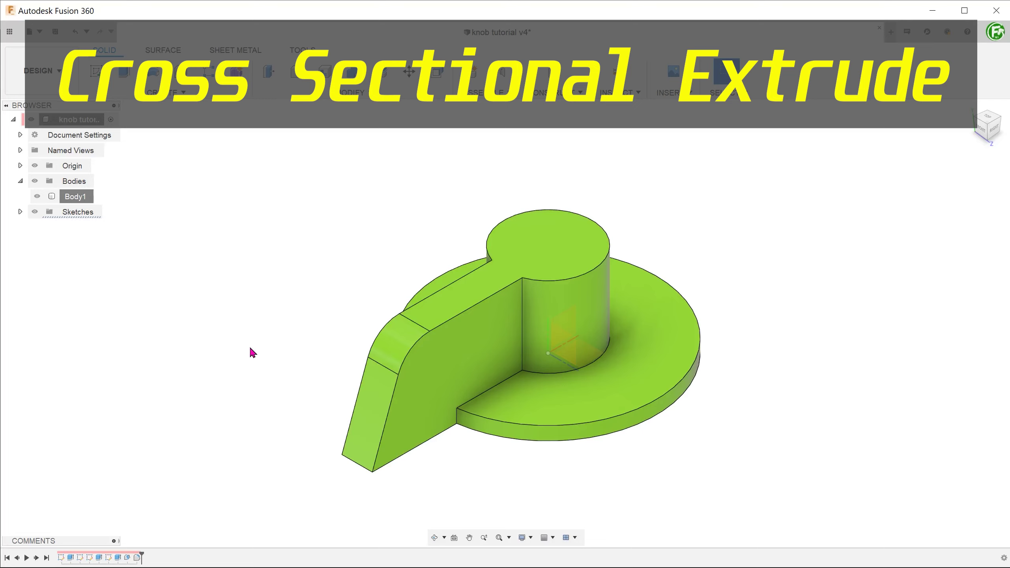
Create a sketch on the XY origin plane inside the knob body of the knob tutorial design.
click(571, 331)
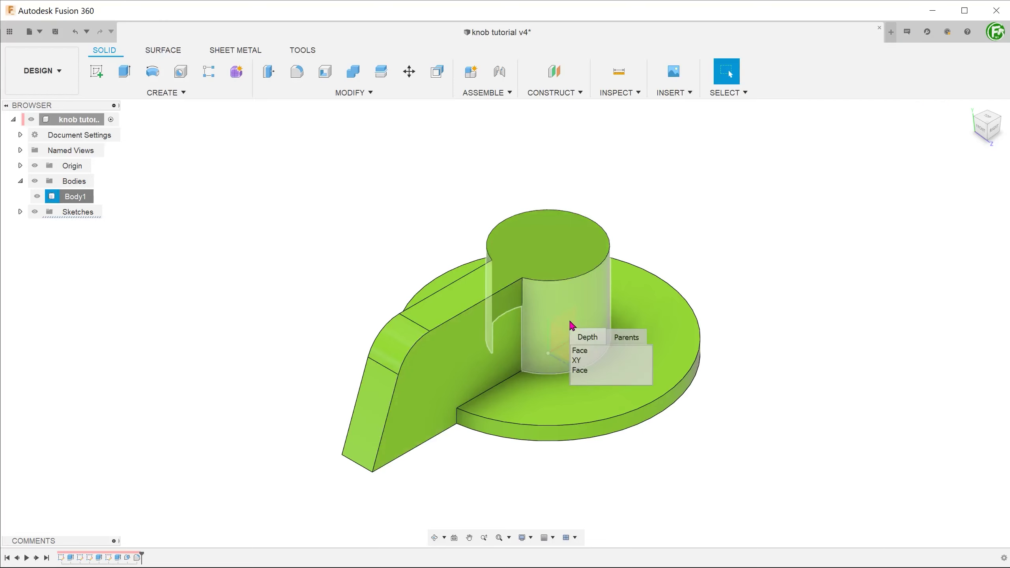
click(576, 360)
right_click(570, 323)
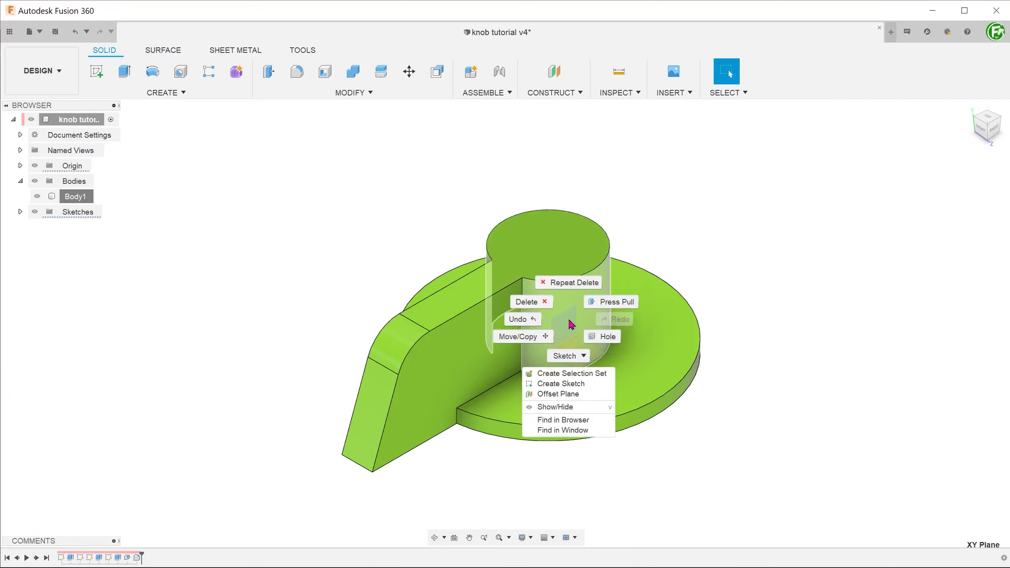
click(570, 385)
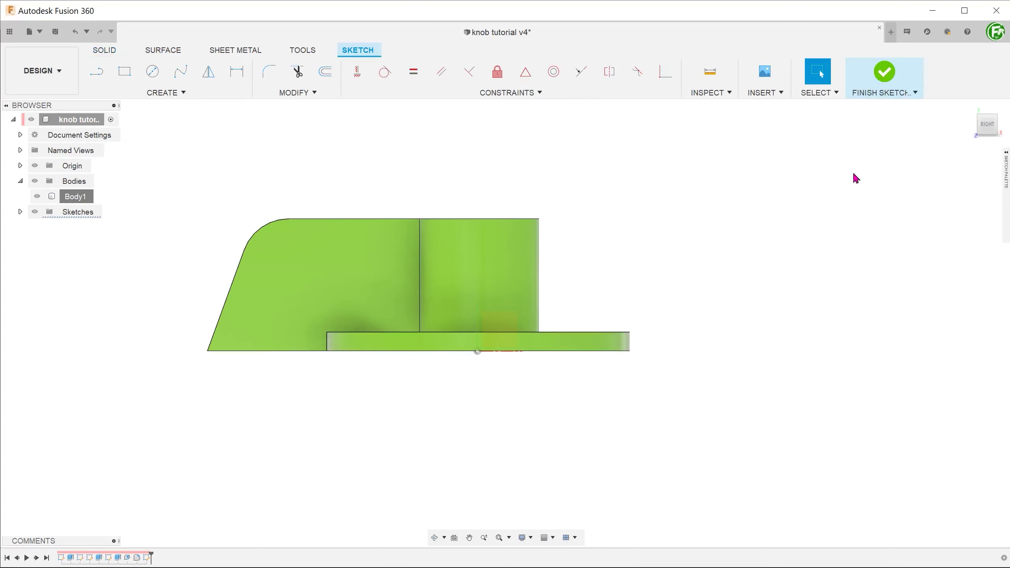
Project the pointer arm's straight upper edge, curved edge and sloped front edge into the sketch, and check the curves with the body hidden.
click(969, 106)
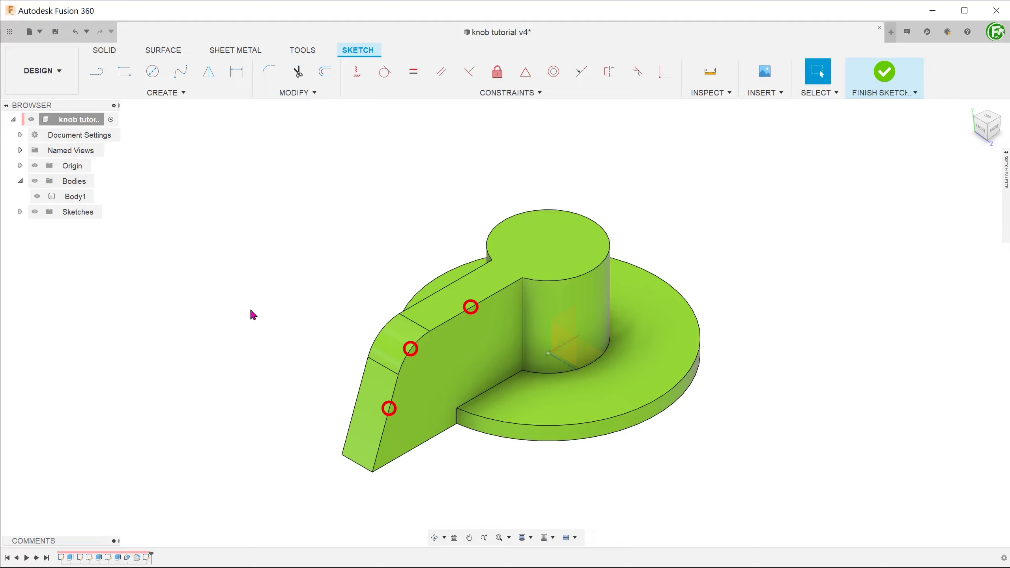
key(p)
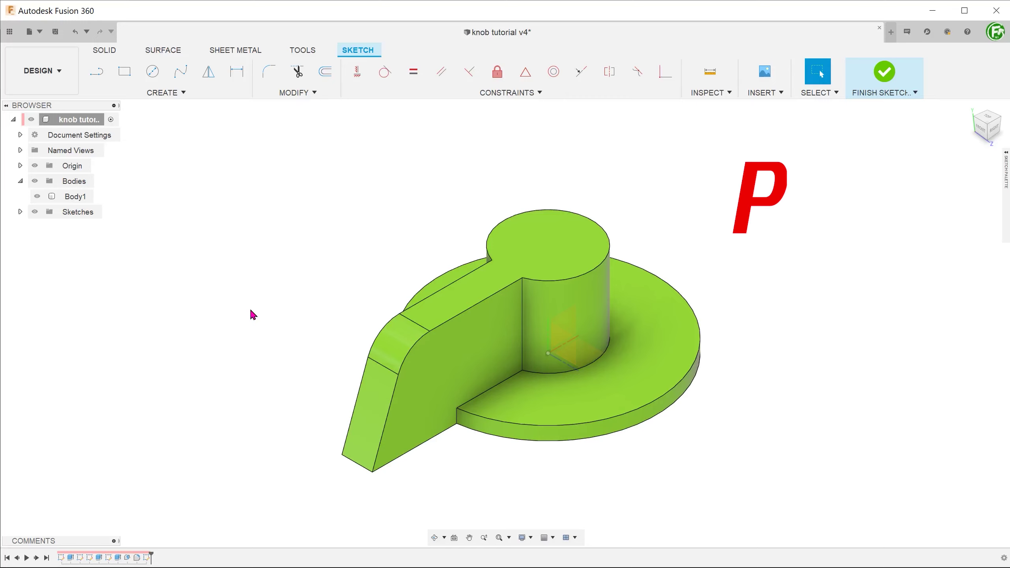
click(453, 317)
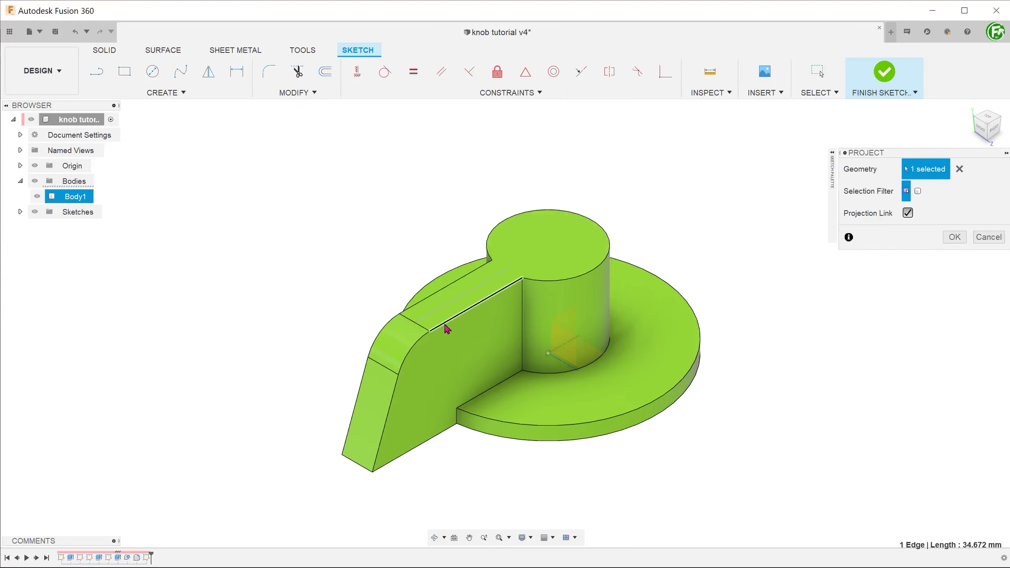
click(419, 347)
click(391, 402)
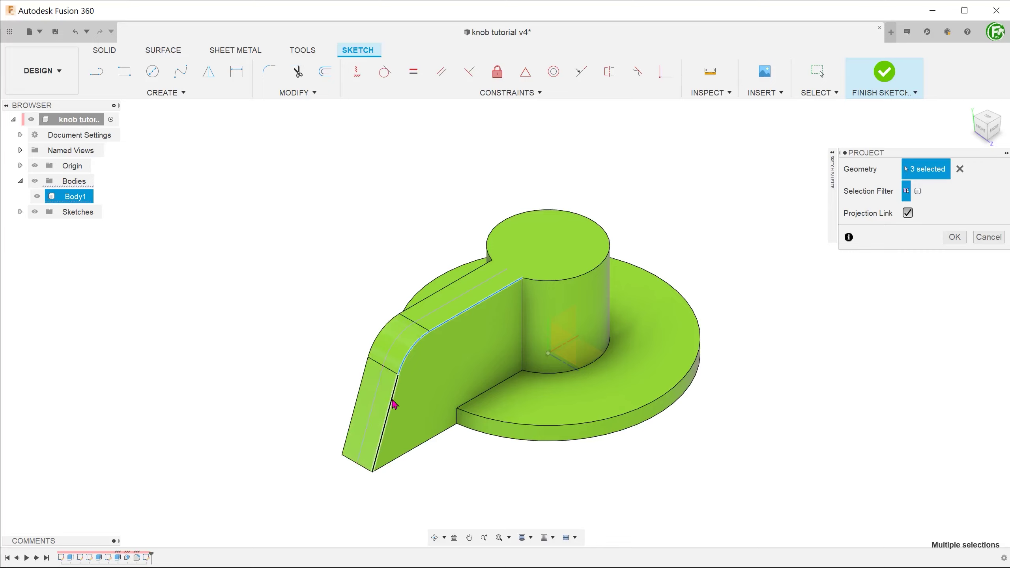
click(954, 237)
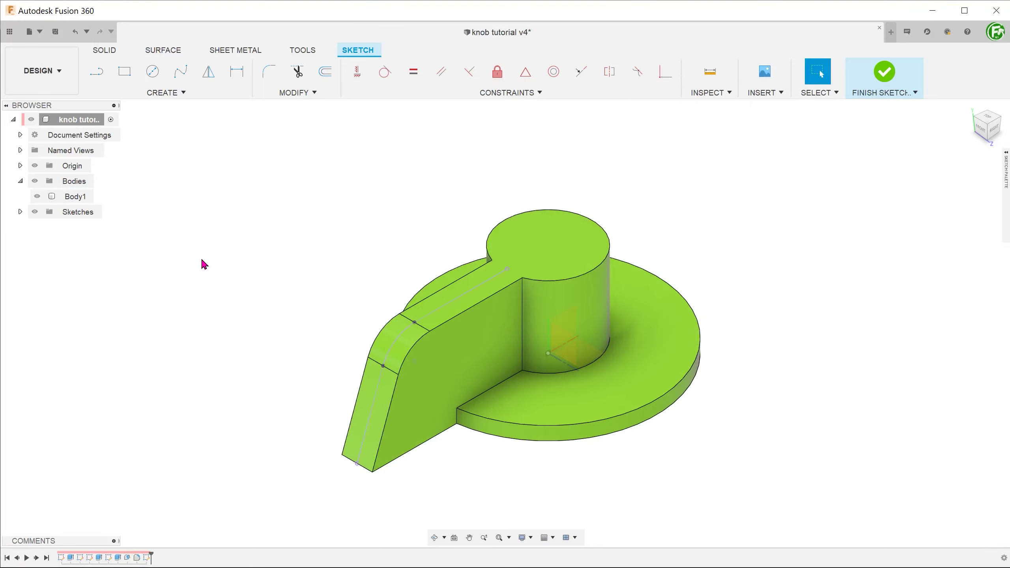
click(37, 196)
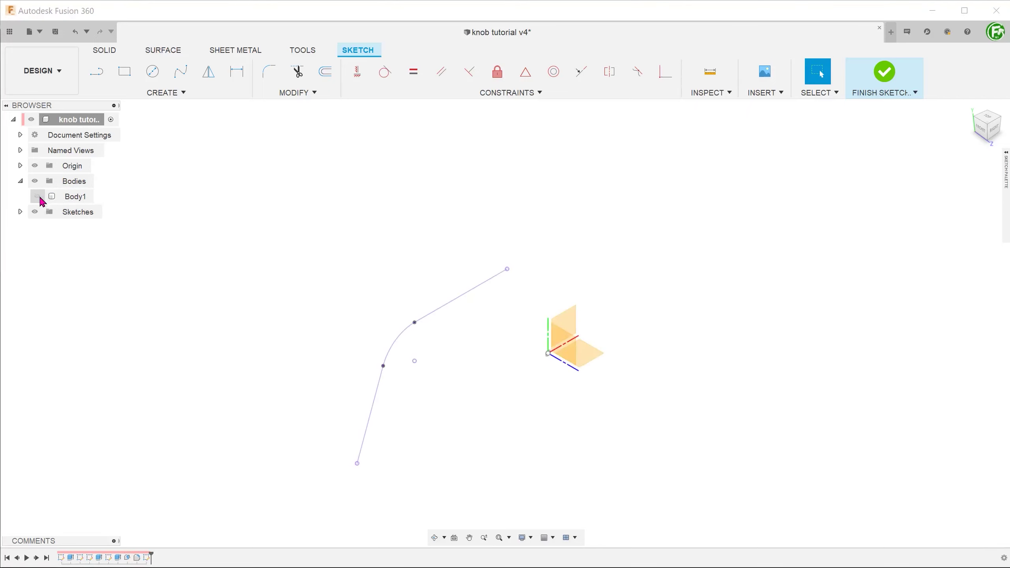
click(38, 197)
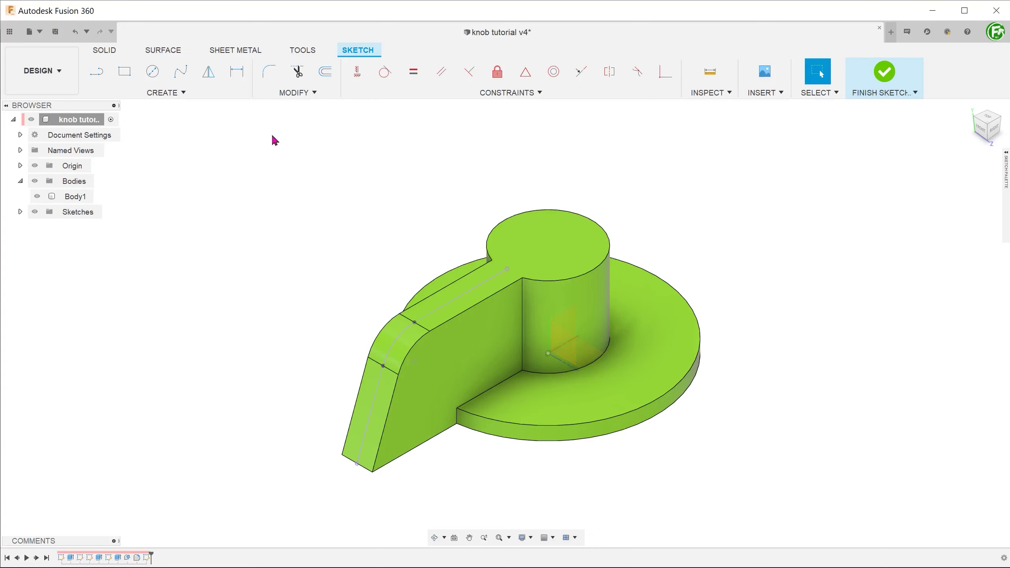
Offset the projected chain of arm edges by -2 mm so the copy lies inside the arm.
click(296, 93)
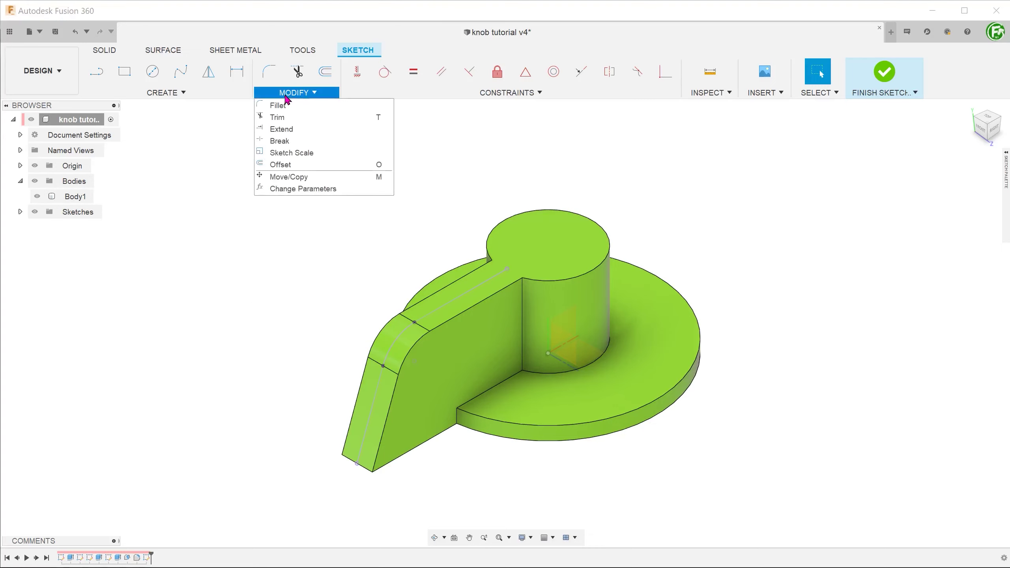
click(294, 166)
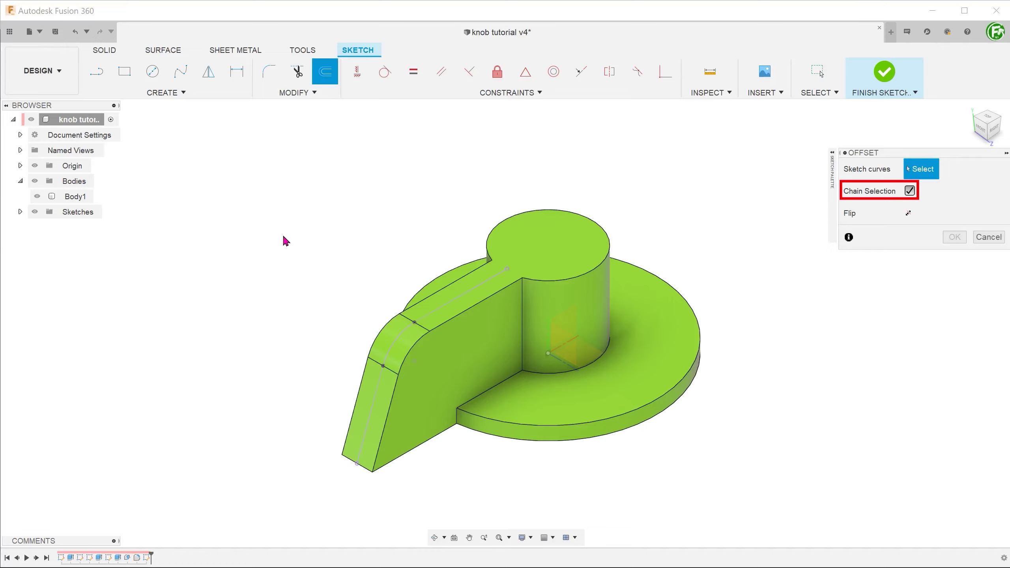
click(457, 299)
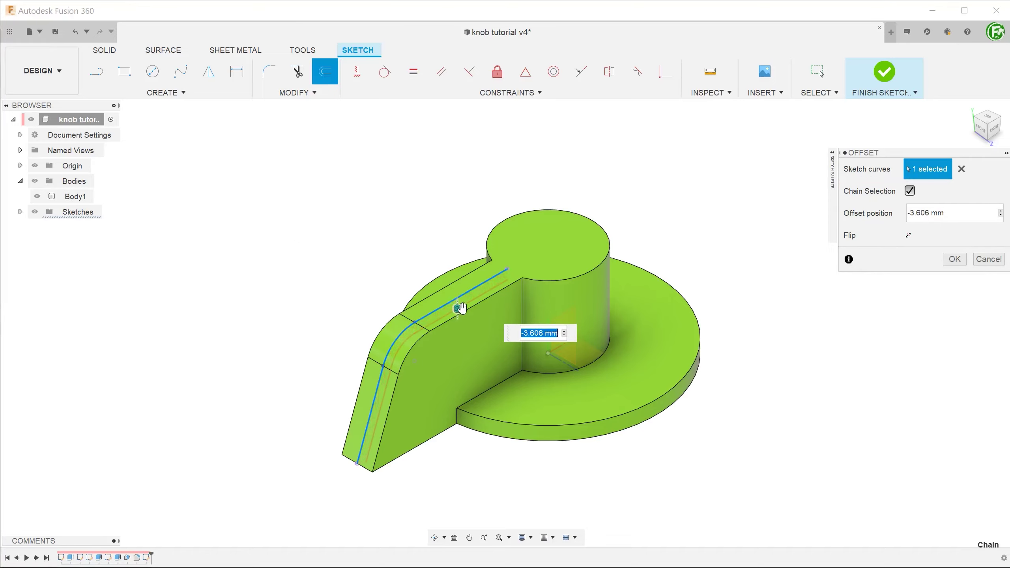
text(-2)
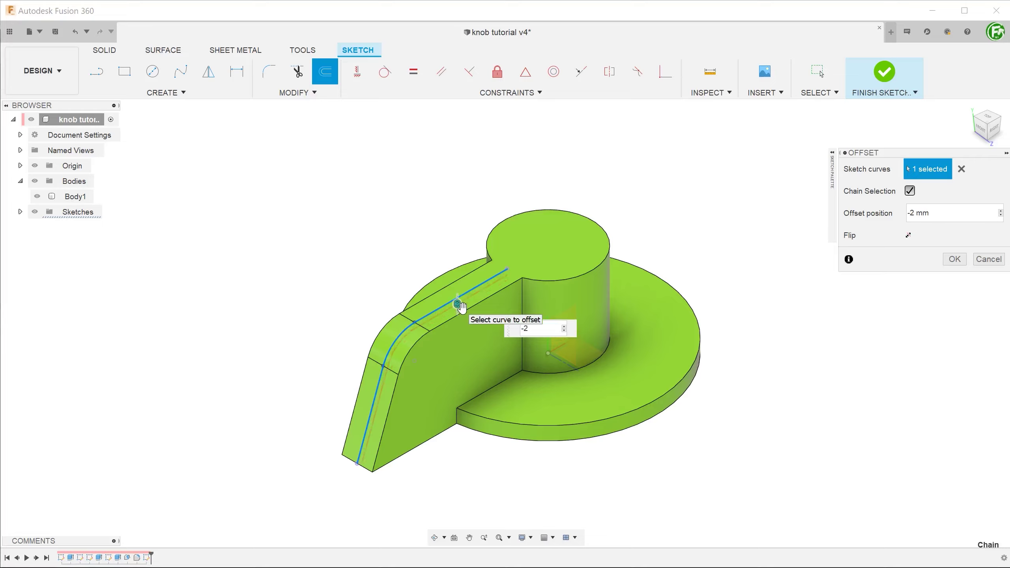
click(996, 136)
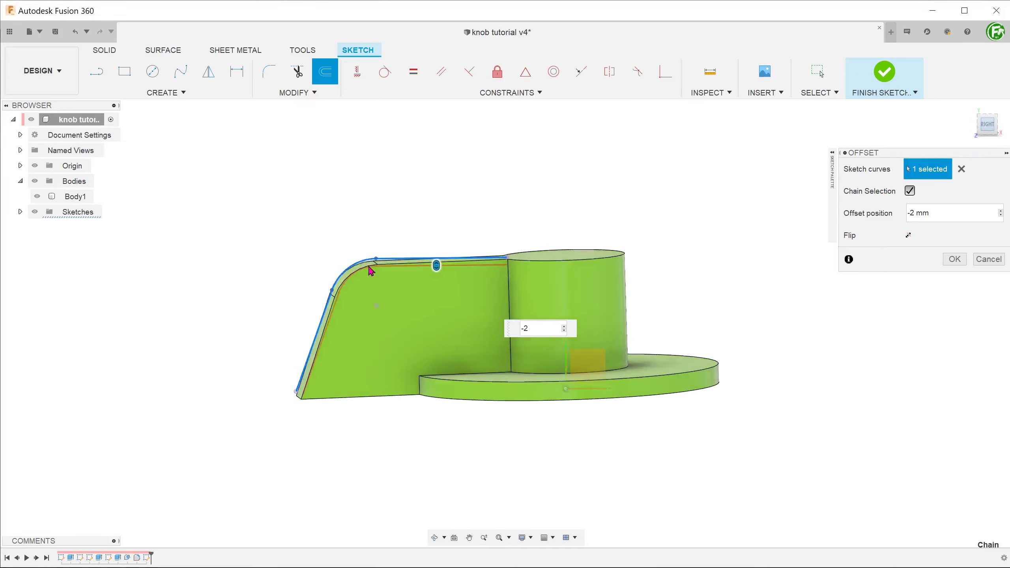
click(954, 259)
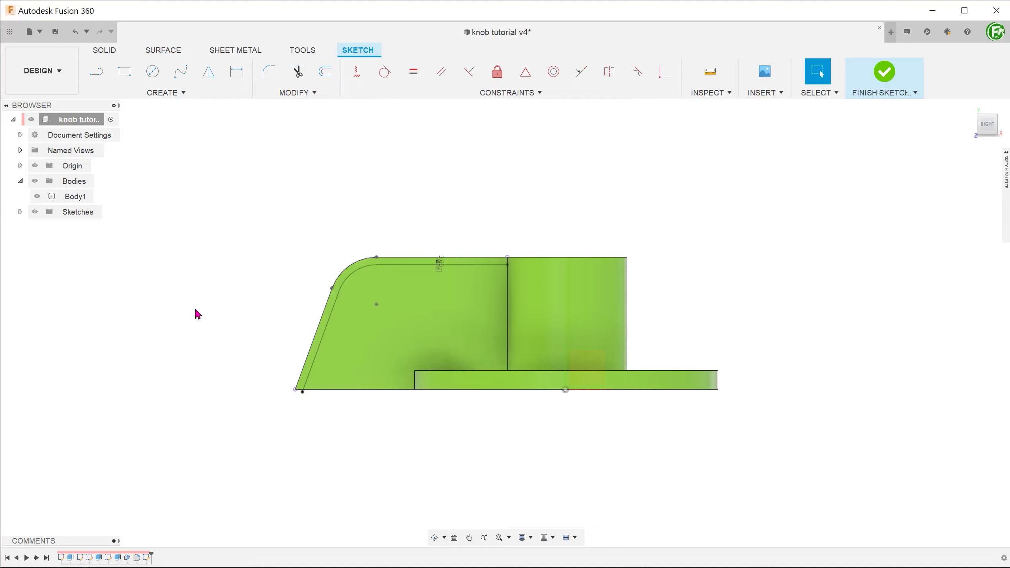
Draw two short perpendicular lines, about 2 mm long, between the projected and offset curves near the chain's upper and lower ends.
key(l)
click(487, 266)
scroll(488, 267, up, 3)
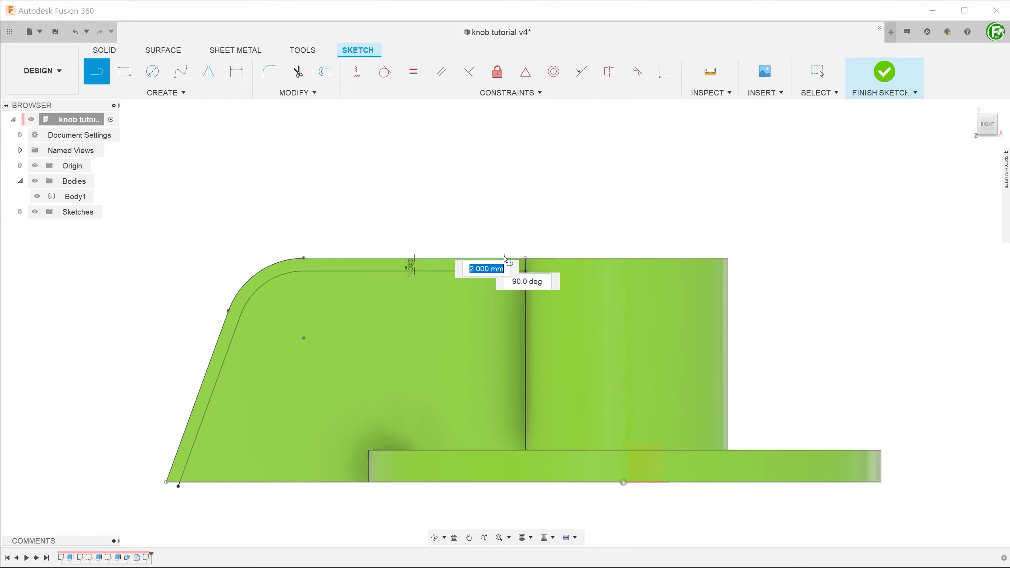
click(180, 446)
key(Escape)
Dimension the lower closing line's outer endpoint at a vertical distance of 5 mm from the arm's bottom corner.
key(d)
click(178, 458)
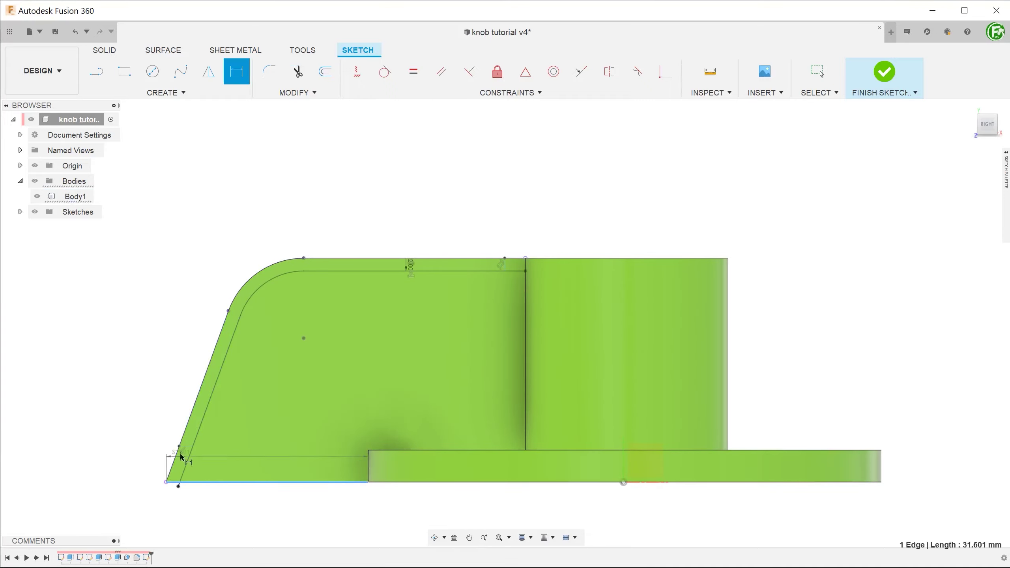
click(155, 462)
click(135, 473)
text(5)
key(Return)
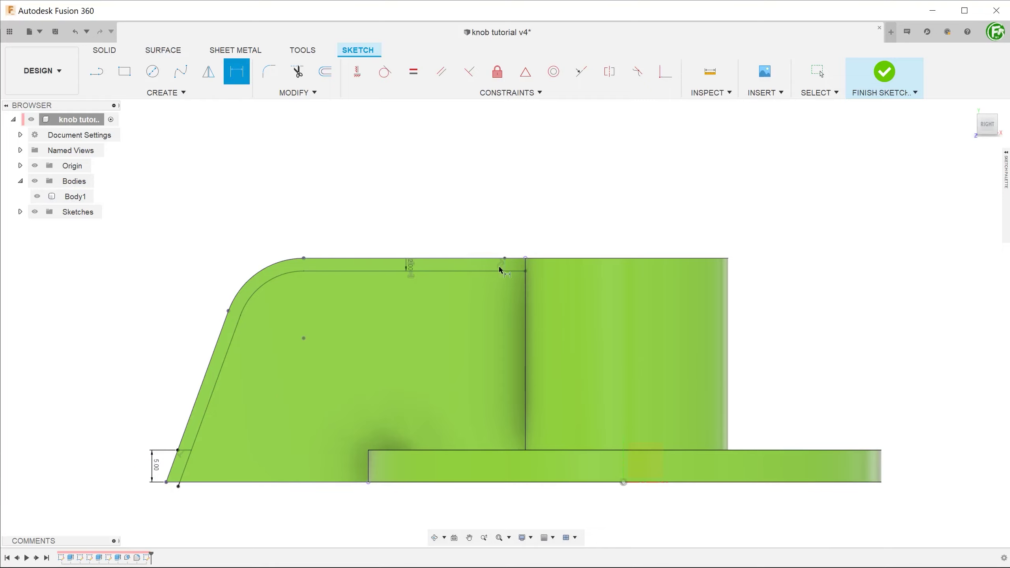
Dimension the upper closing line 2 mm from the arm's junction with the cylinder, and finish the sketch and save the design.
click(526, 278)
click(504, 258)
click(557, 244)
text(1)
key(Return)
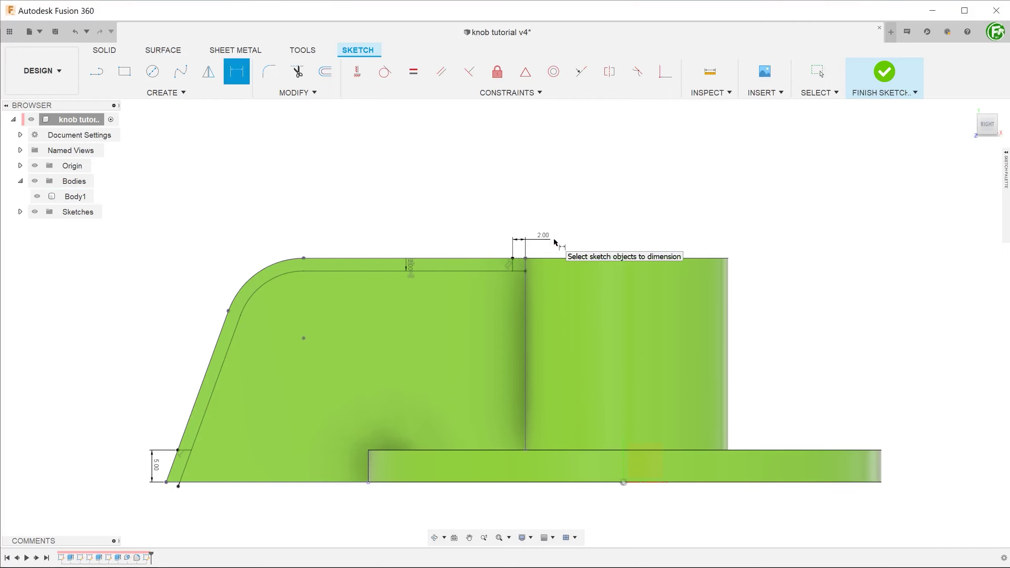
click(885, 72)
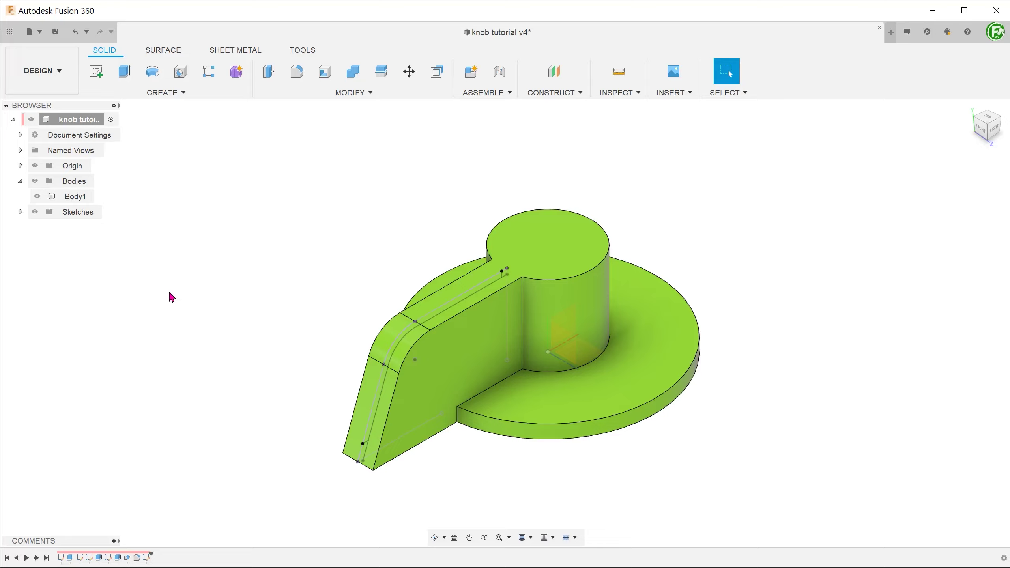
key(ctrl+s)
Cut the narrow groove profile into the arm with a symmetric extrusion at a distance of 2 mm.
scroll(354, 343, up, 5)
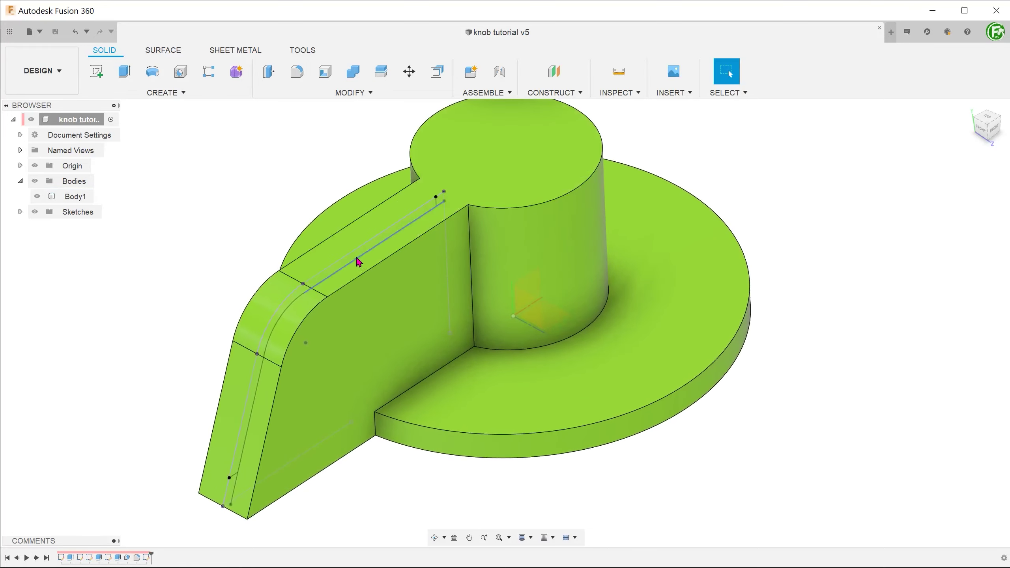
click(357, 262)
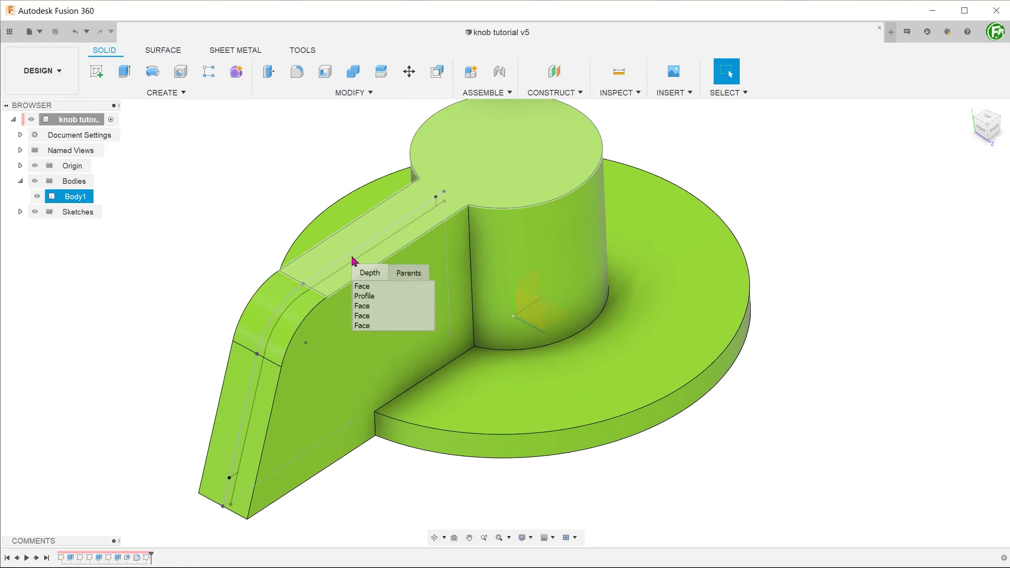
click(391, 299)
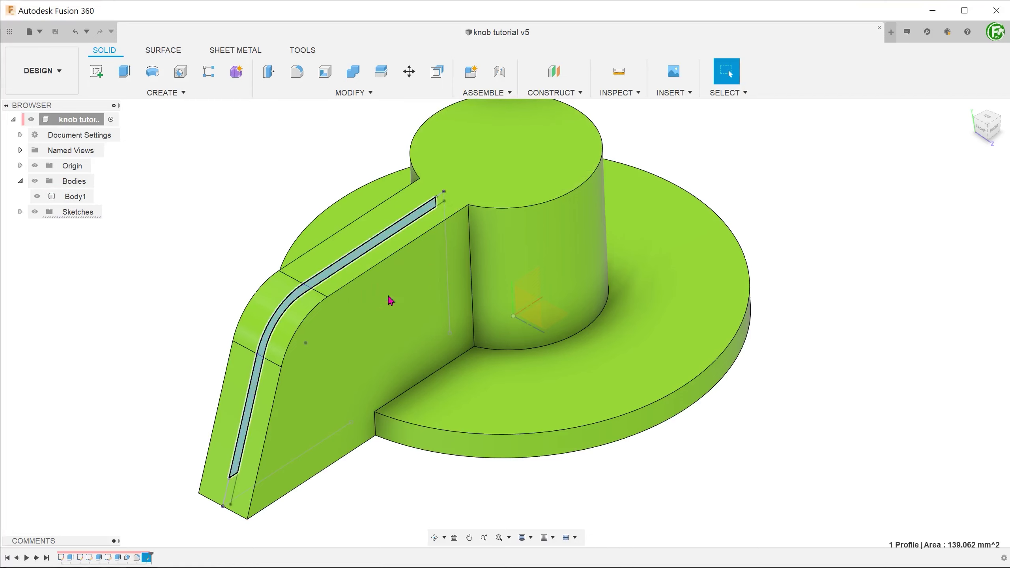
key(e)
click(911, 219)
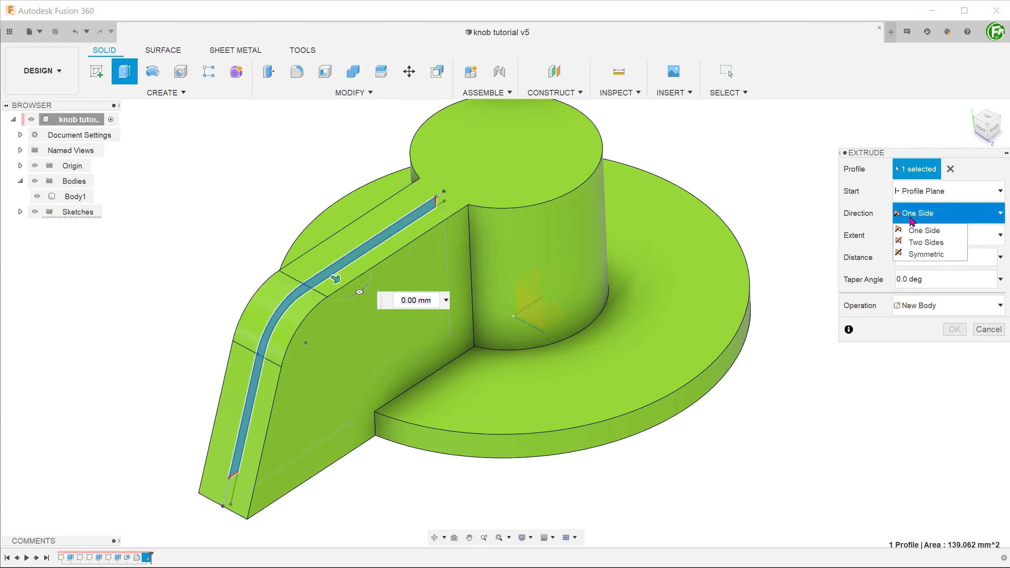
click(927, 254)
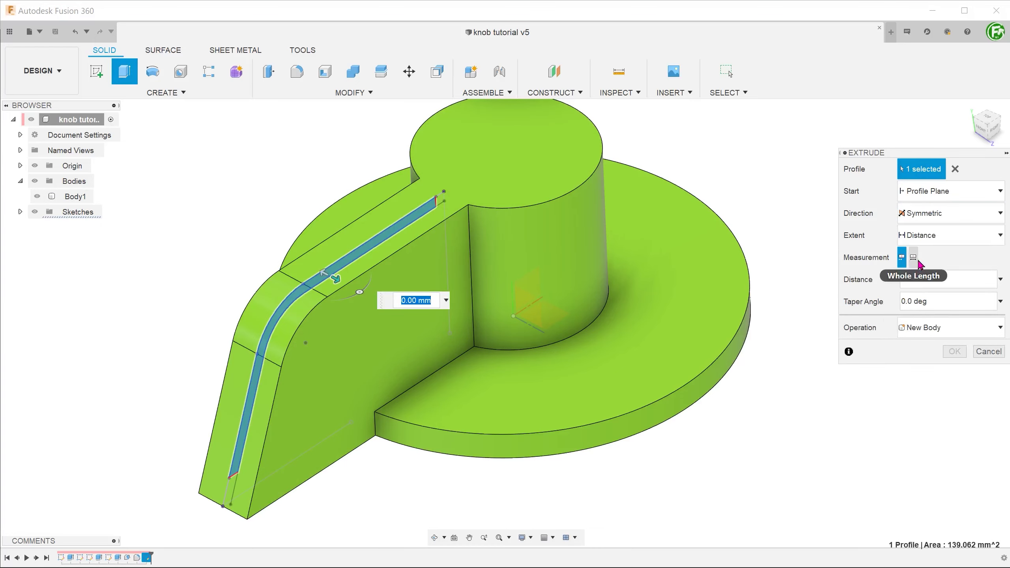
text(2)
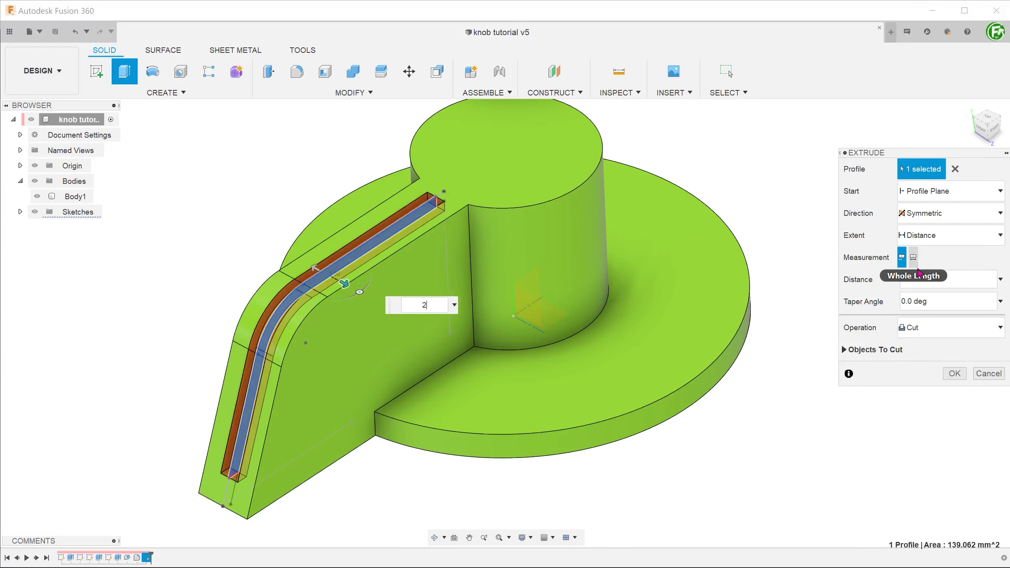
click(954, 373)
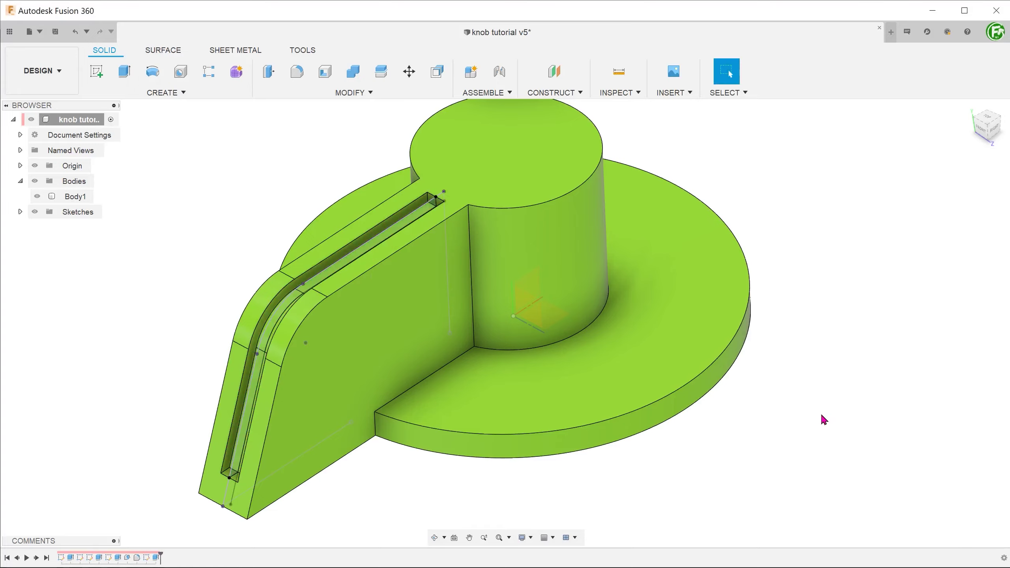
Hide the sketches and create a section analysis through the knob on the XY plane.
click(34, 212)
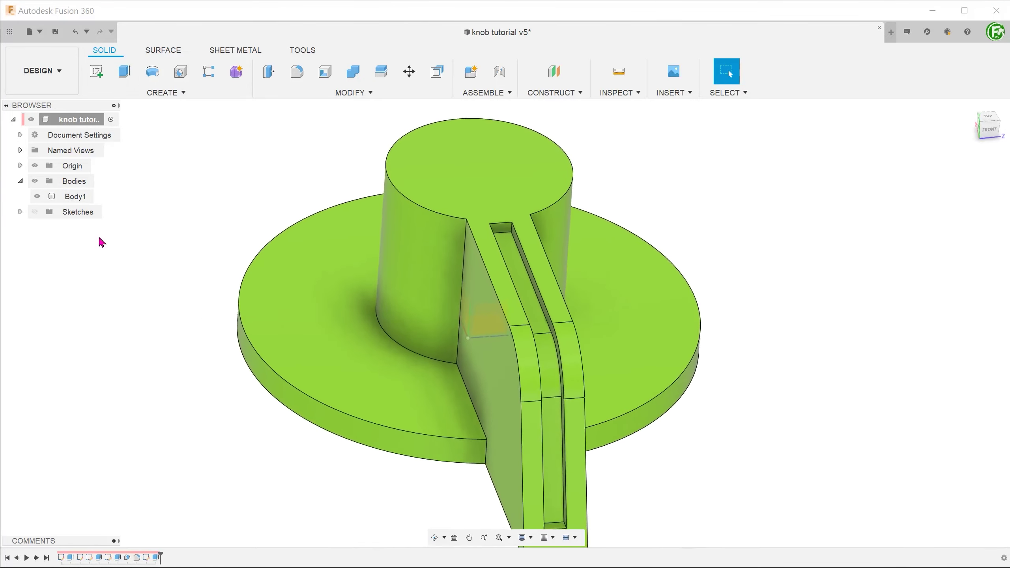
click(73, 197)
click(619, 92)
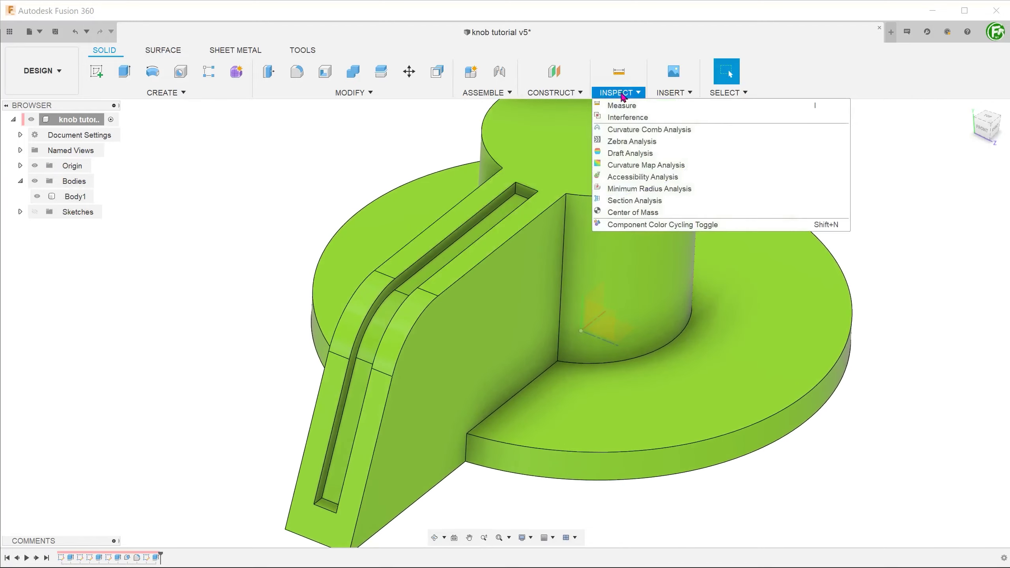
click(652, 205)
click(597, 300)
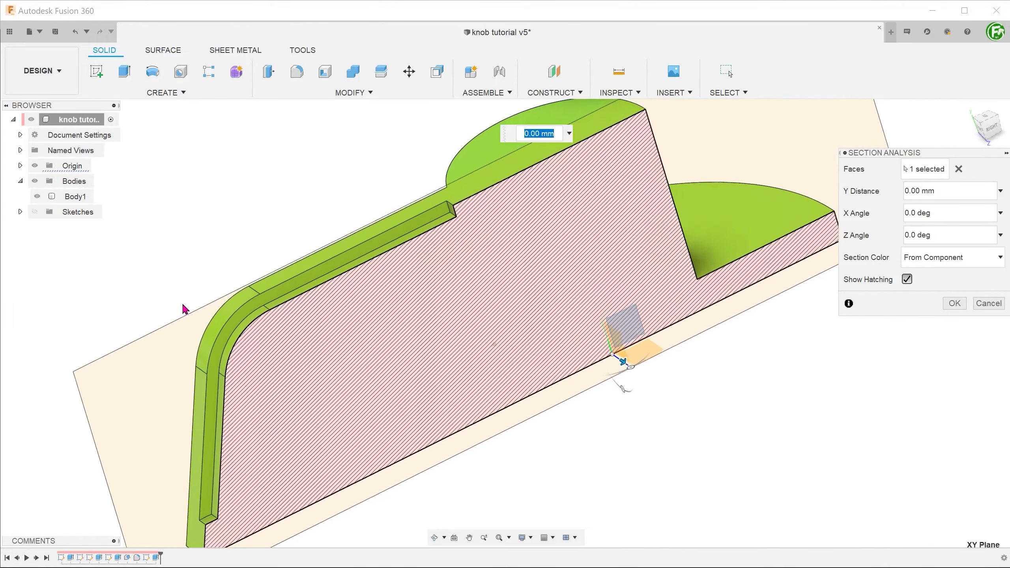
key(Return)
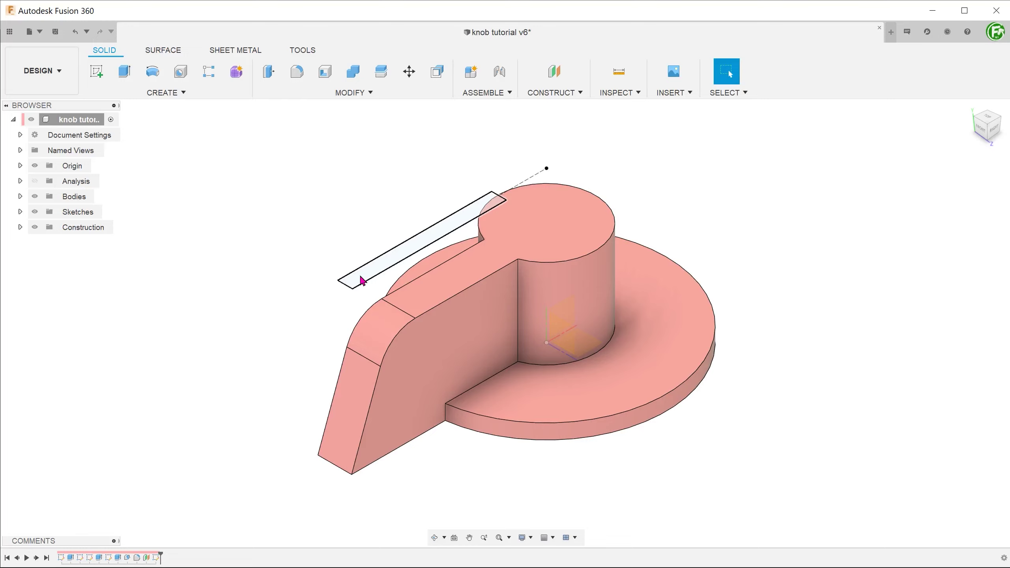
Extrude the narrow rectangle above the arm down to the arm's flat top face, using the To Object extent.
click(363, 281)
key(e)
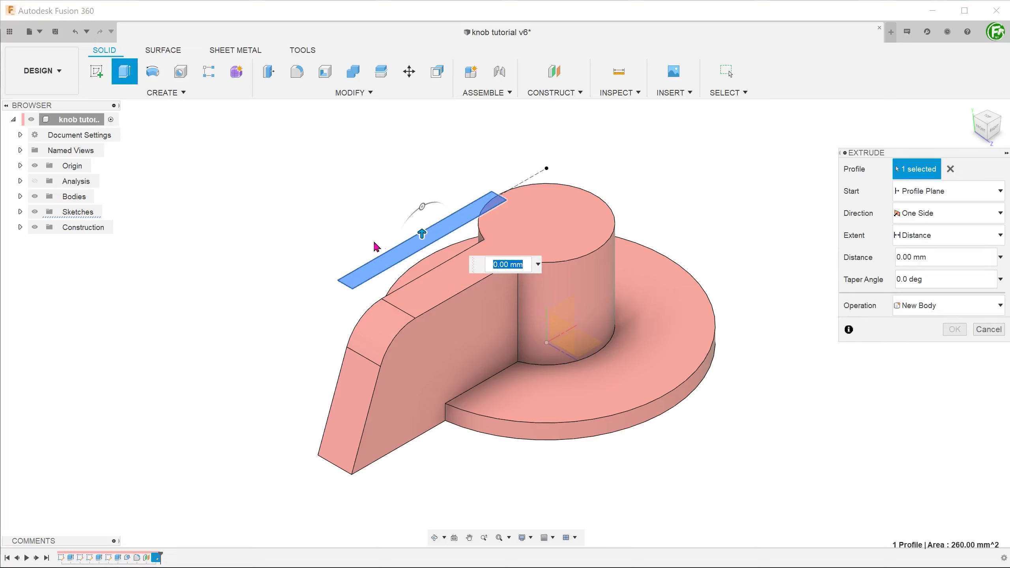
drag(422, 234, 423, 310)
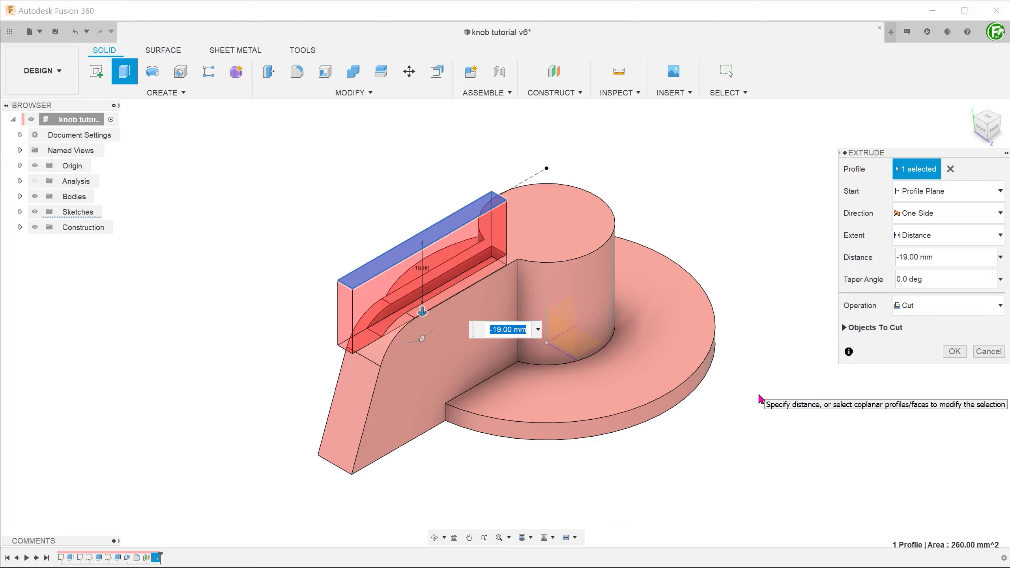
click(953, 239)
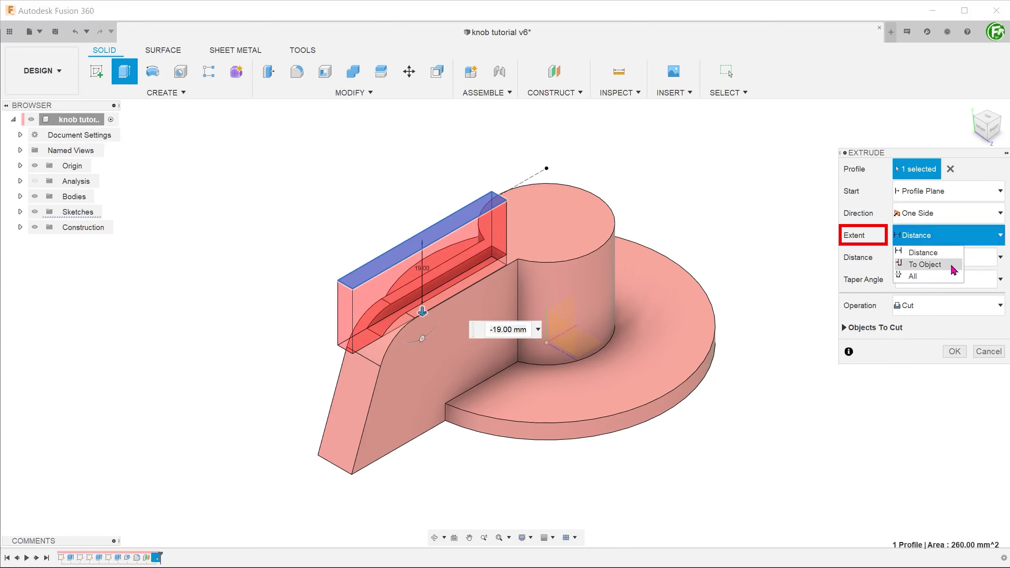
click(925, 264)
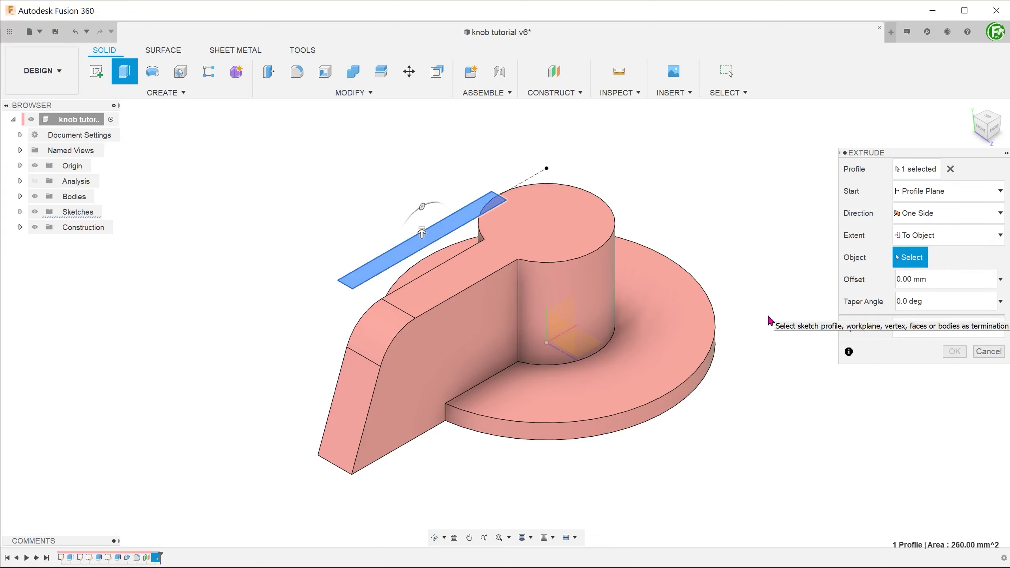
click(470, 277)
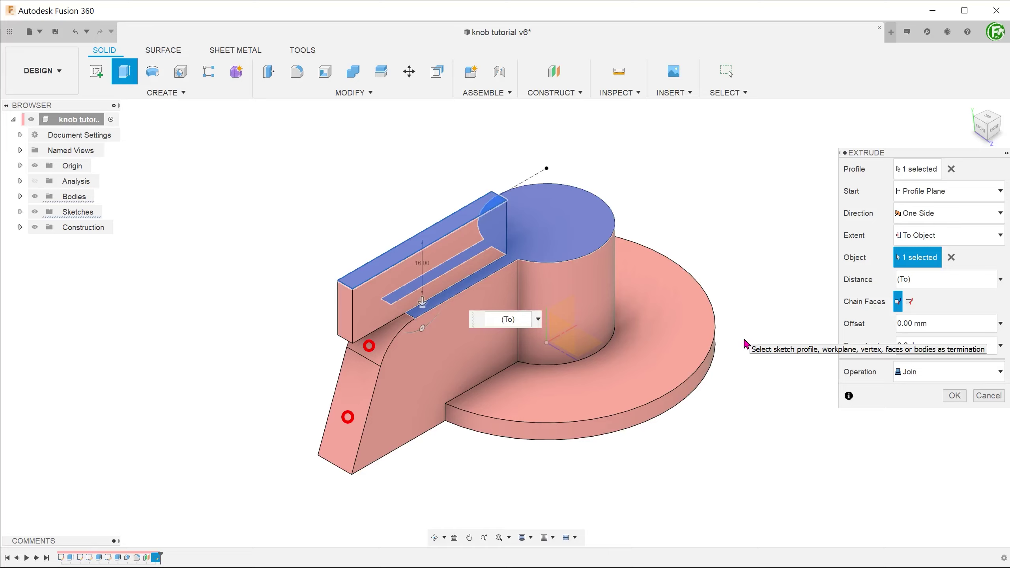
Make the extrusion's termination follow the adjacent arm faces and set its offset to -2 mm.
click(910, 306)
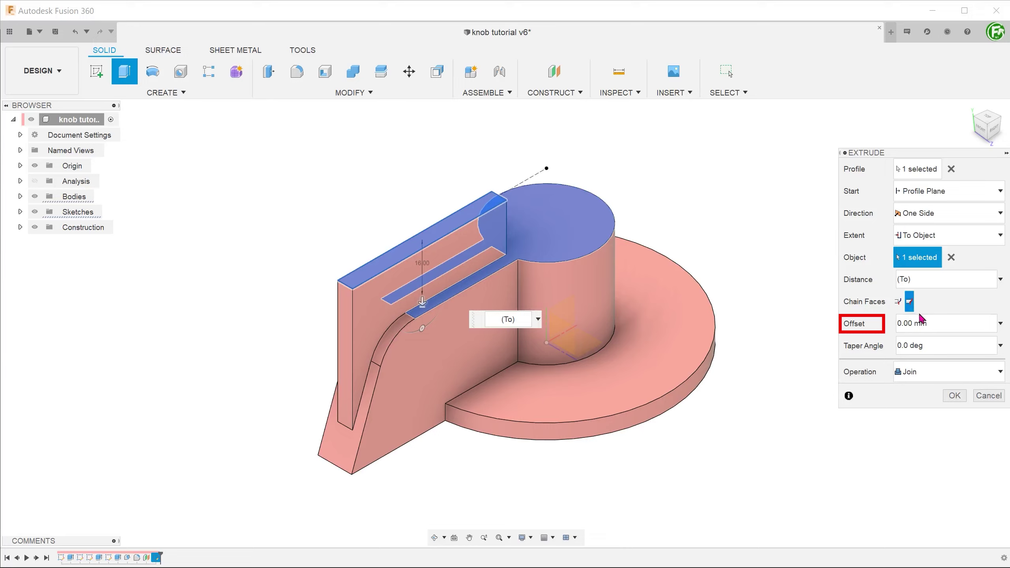
drag(925, 323, 891, 328)
text(-2)
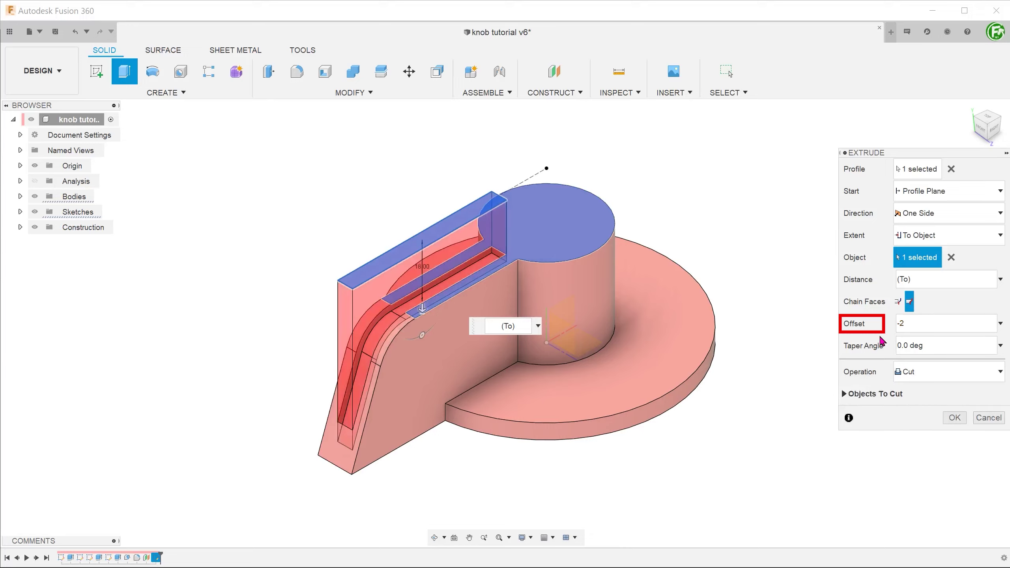
key(Return)
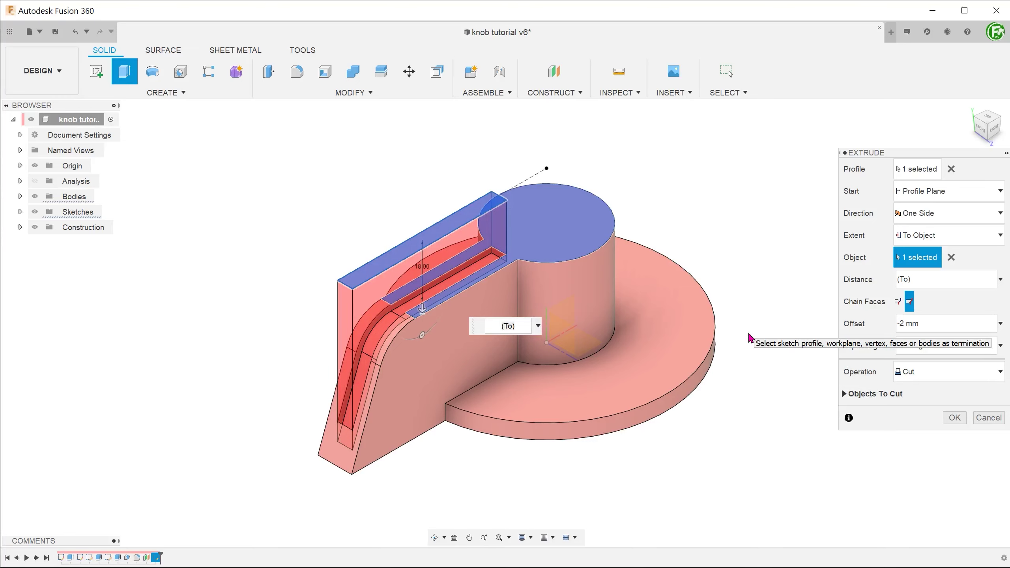
Replace the termination face with the whole knob body, choose the nearer solution, and complete the cut.
click(951, 258)
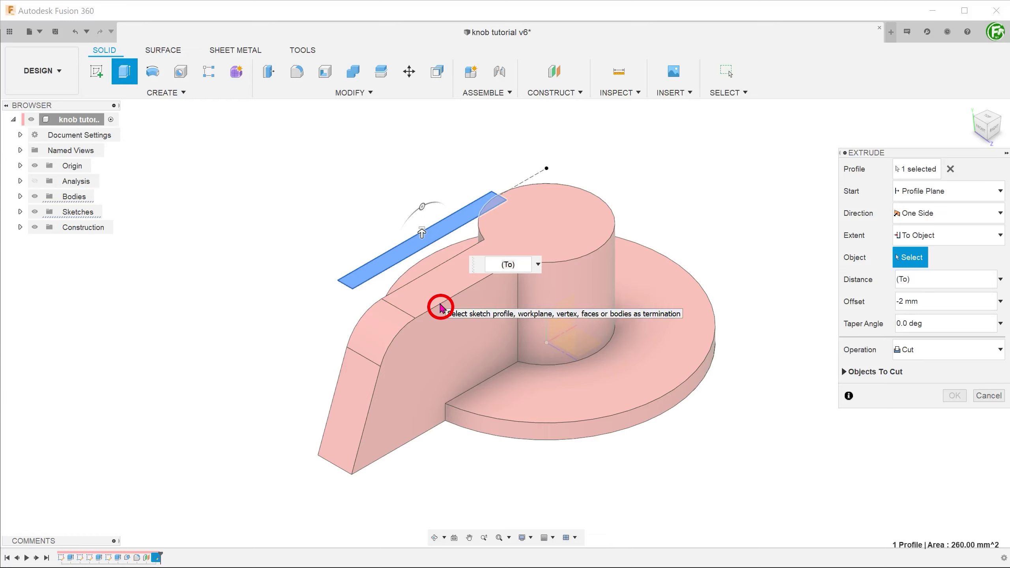
click(442, 307)
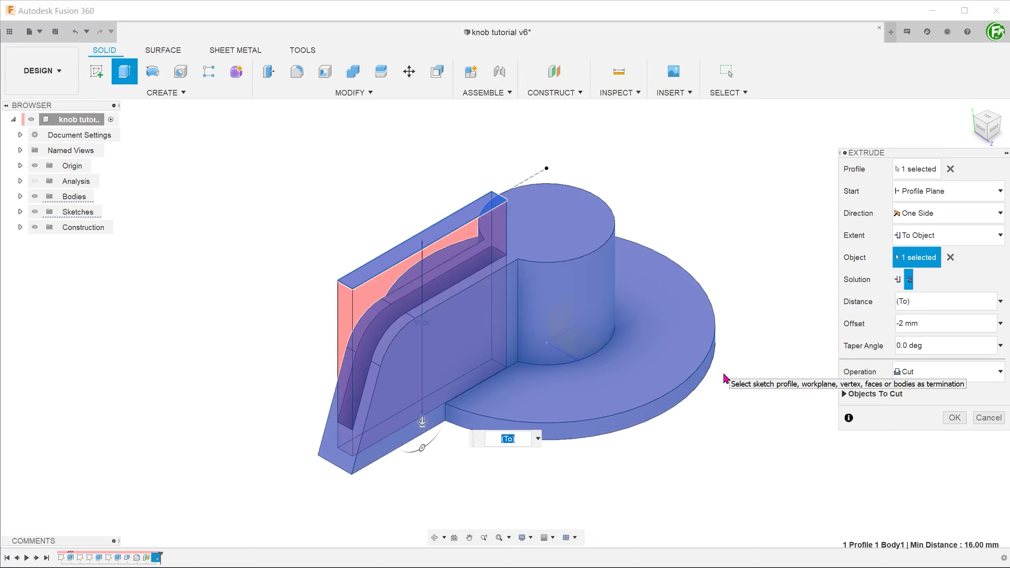
click(898, 279)
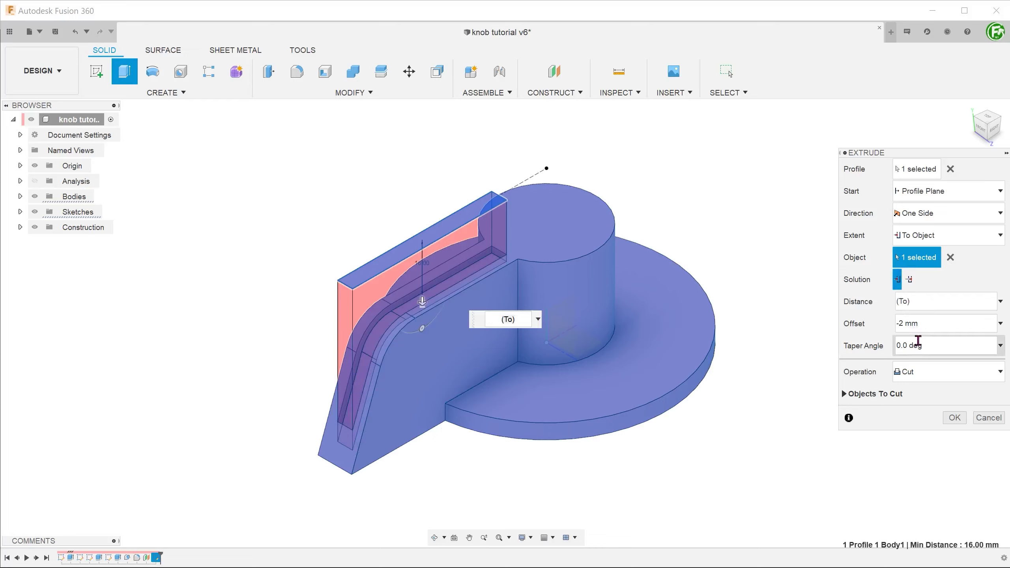
click(955, 418)
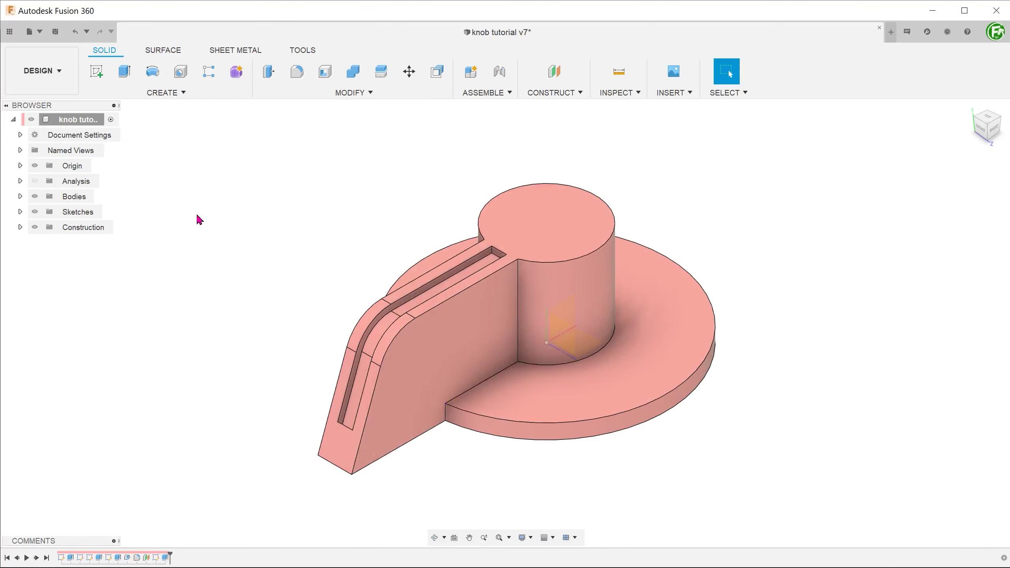
Turn on the section analysis and examine the groove's lower end near the arm's tip.
click(35, 181)
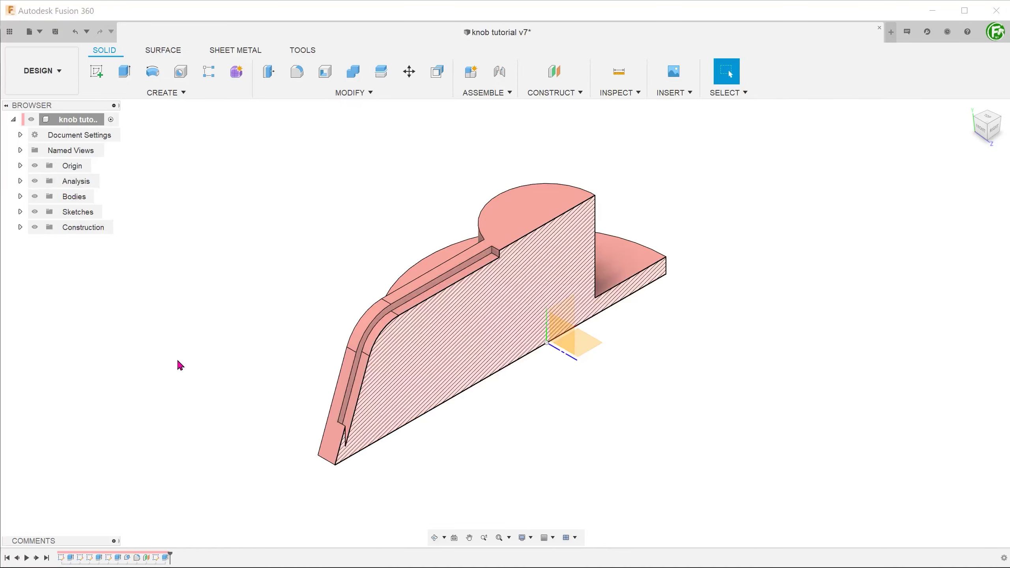
scroll(280, 482, up, 4)
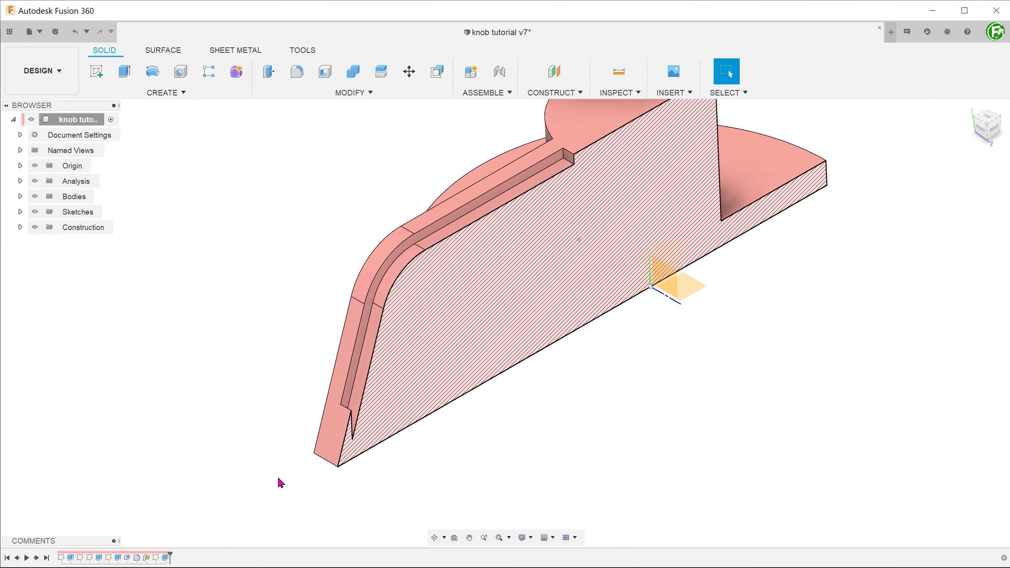
scroll(280, 480, up, 6)
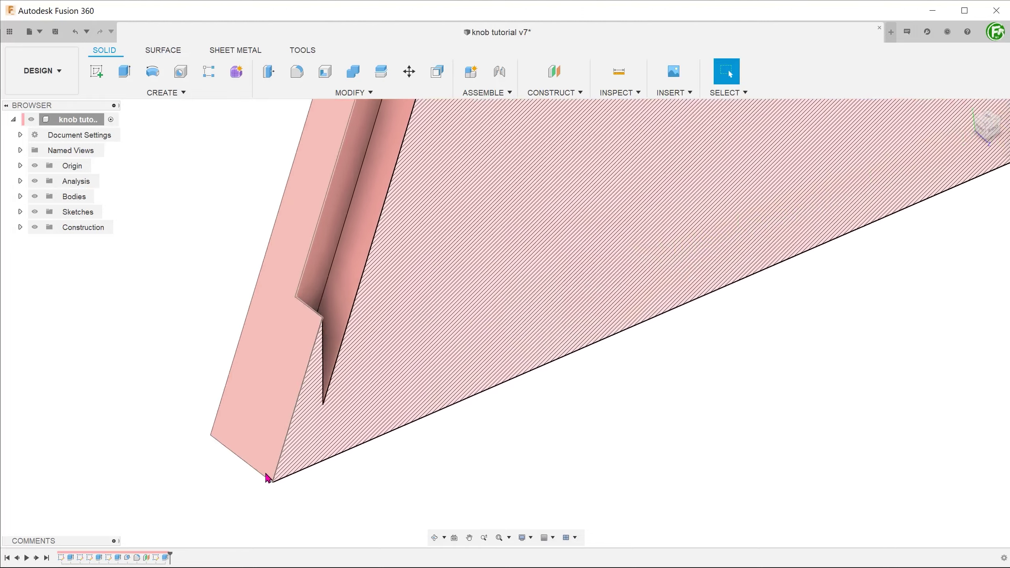
shift+middle_drag(267, 478, 213, 344)
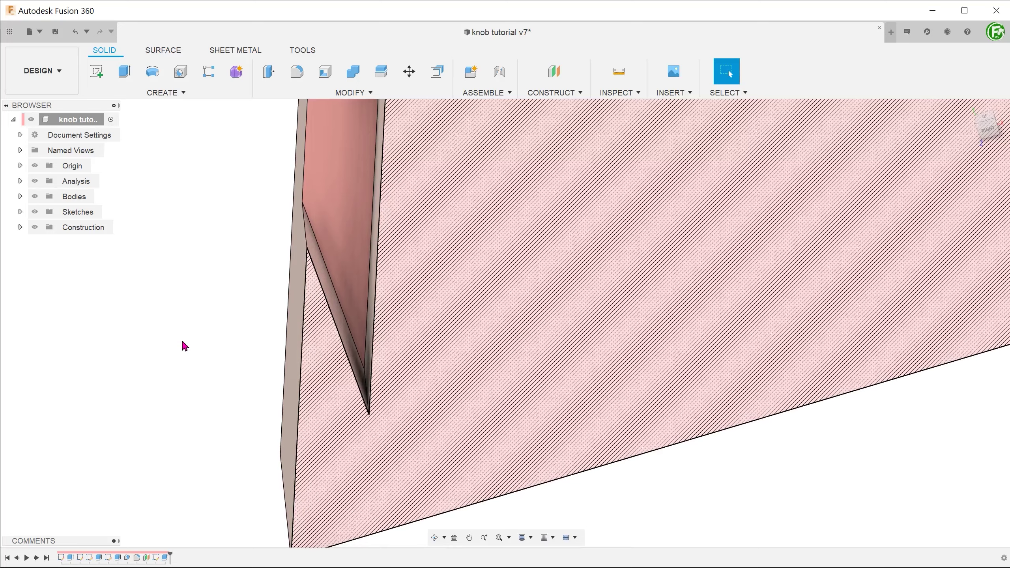
Rotate the steep face at the groove's lower end by -90 degrees about its inner edge, using Move/Copy on faces.
click(353, 92)
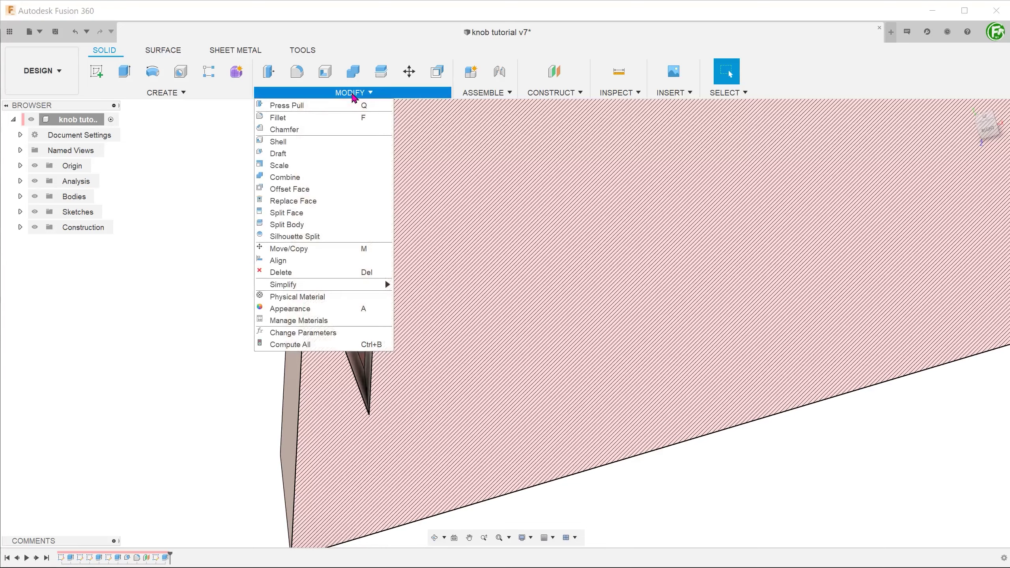
click(343, 250)
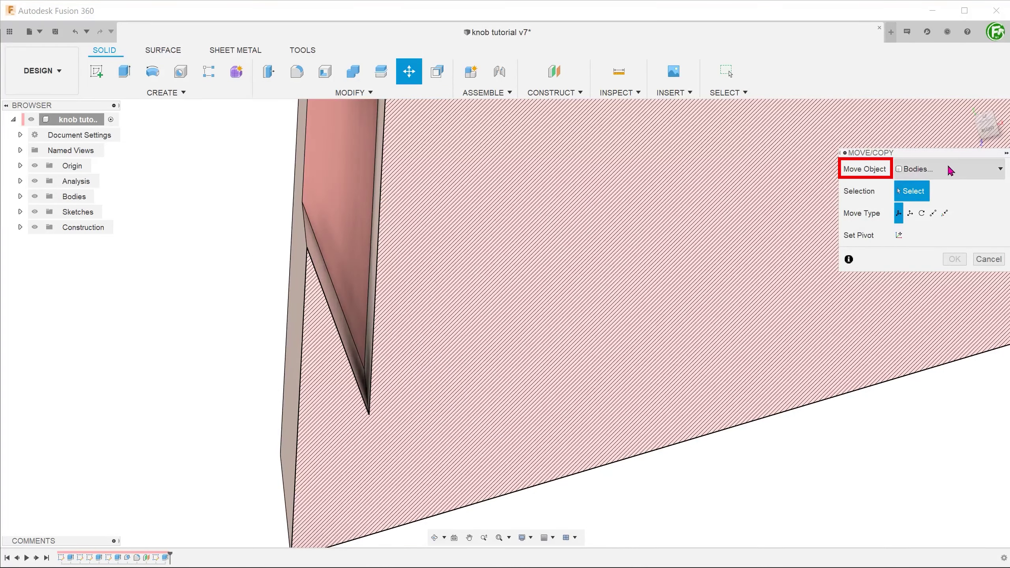
click(954, 170)
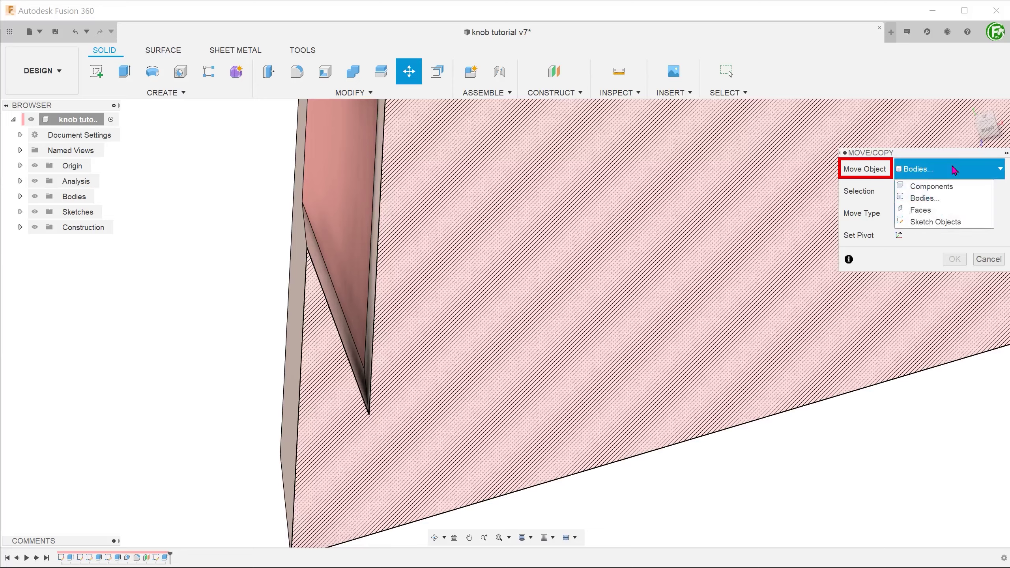
click(961, 212)
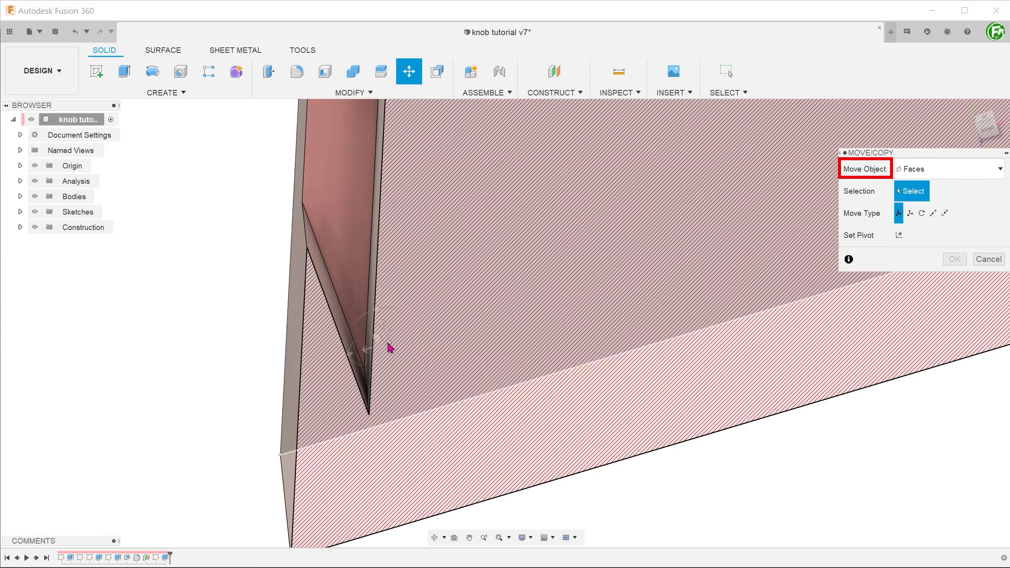
shift+middle_drag(366, 344, 320, 339)
click(315, 342)
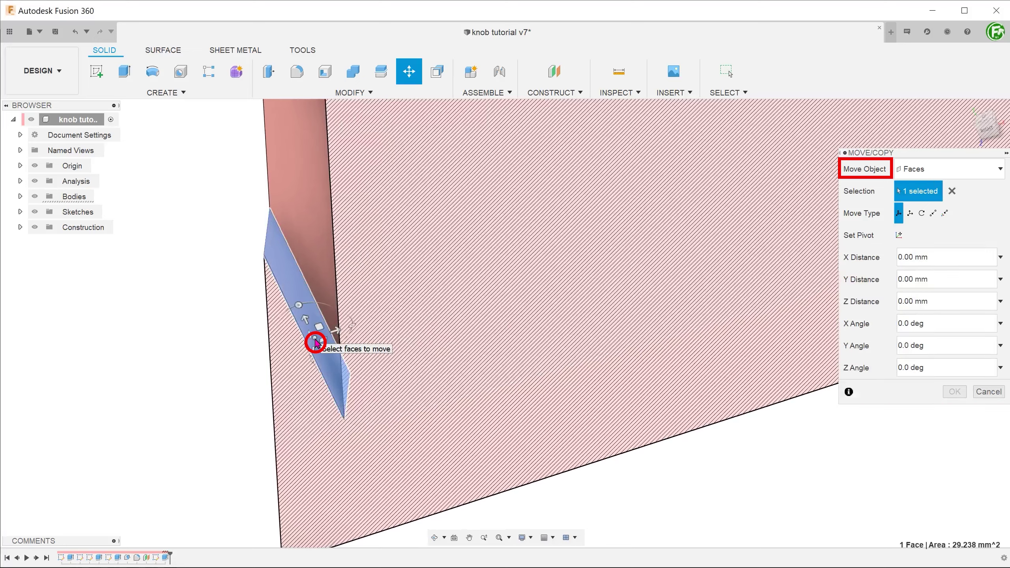
click(922, 215)
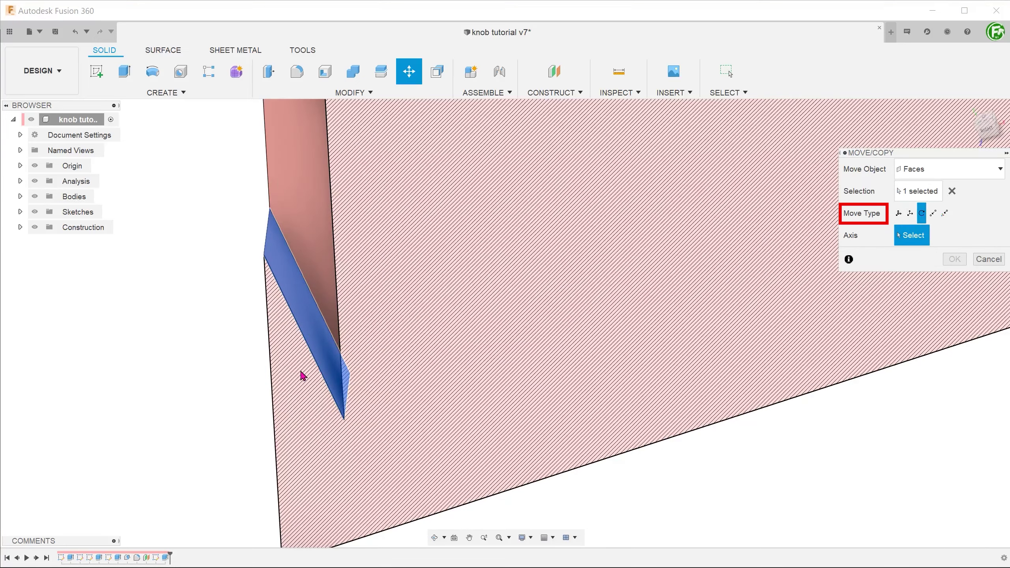
shift+middle_drag(304, 375, 348, 424)
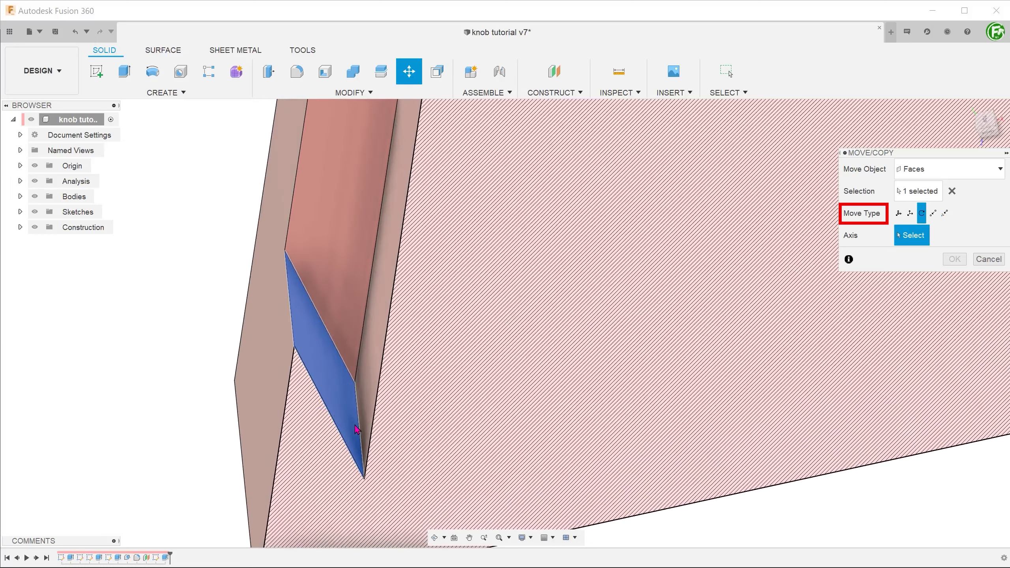
click(360, 433)
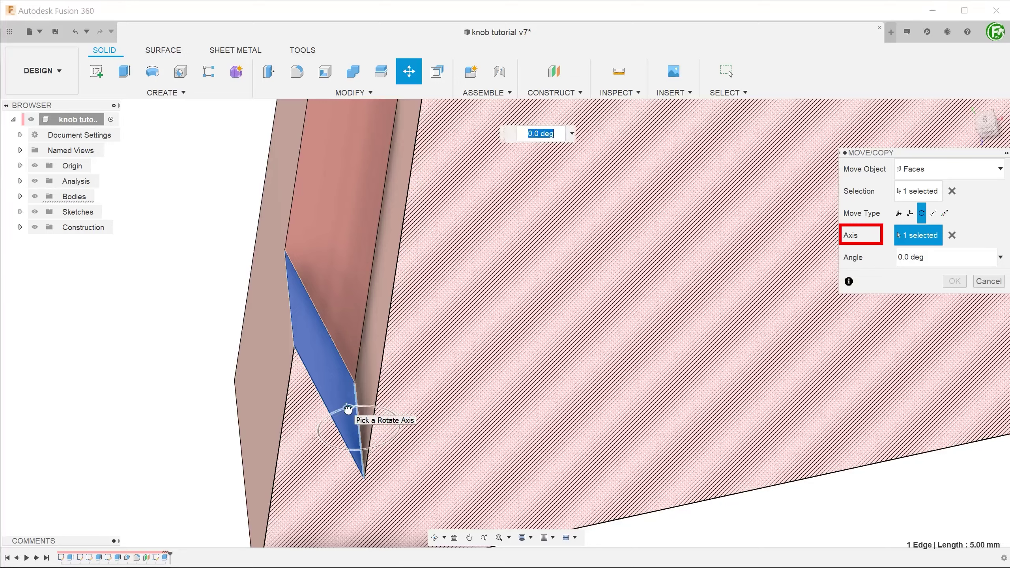
drag(349, 409, 322, 417)
text(-)
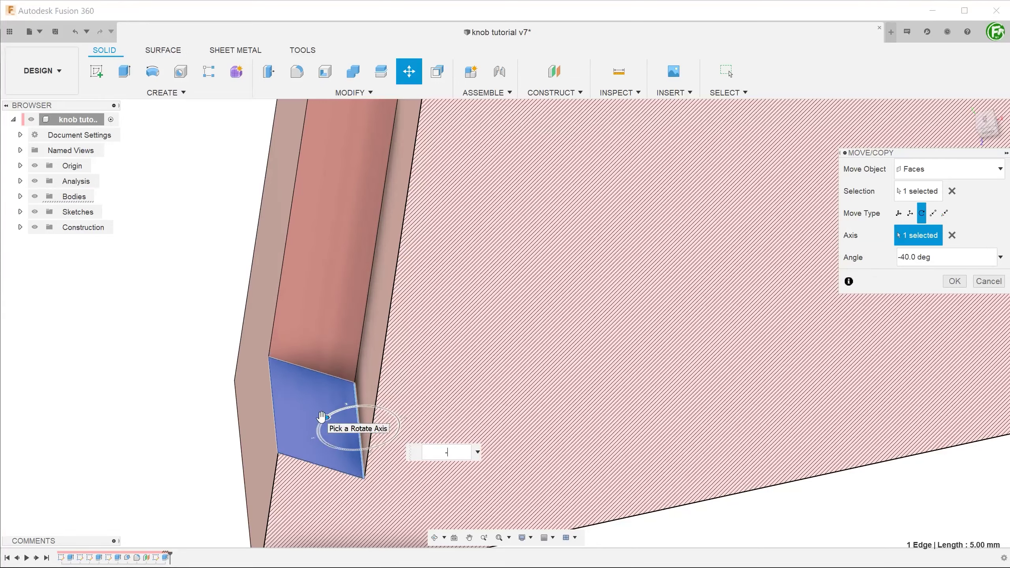
text(90)
key(Return)
scroll(318, 424, down, 10)
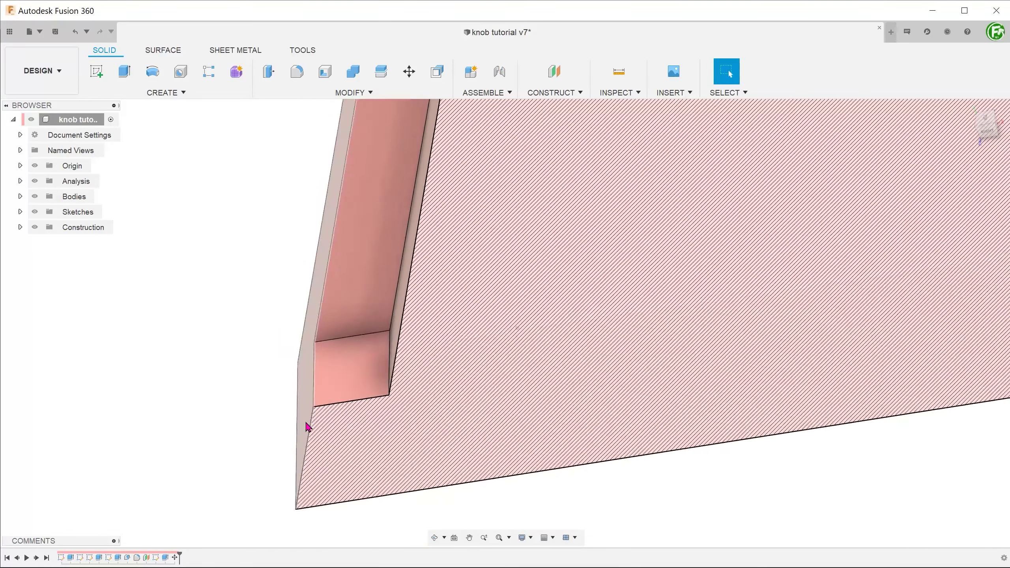
scroll(269, 431, down, 2)
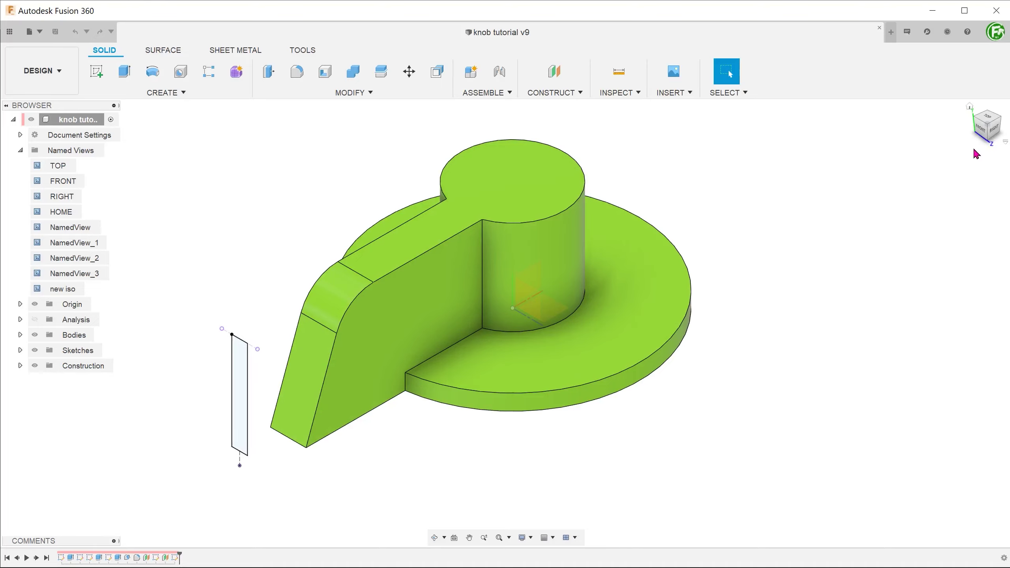
Try to extrude the narrow vertical rectangle in front of the arm, using the To Object extent with the whole knob body as termination.
click(980, 131)
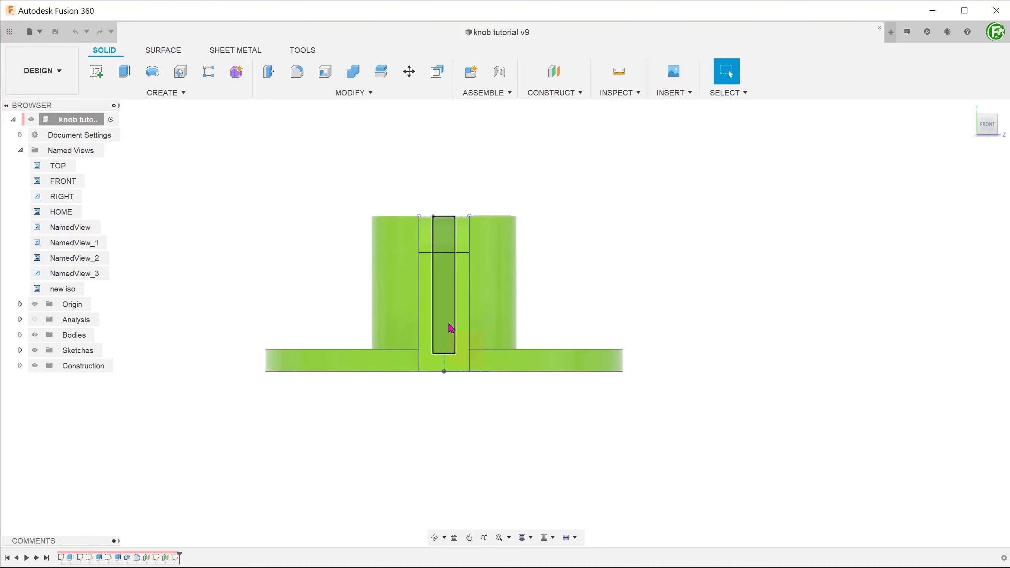
click(450, 327)
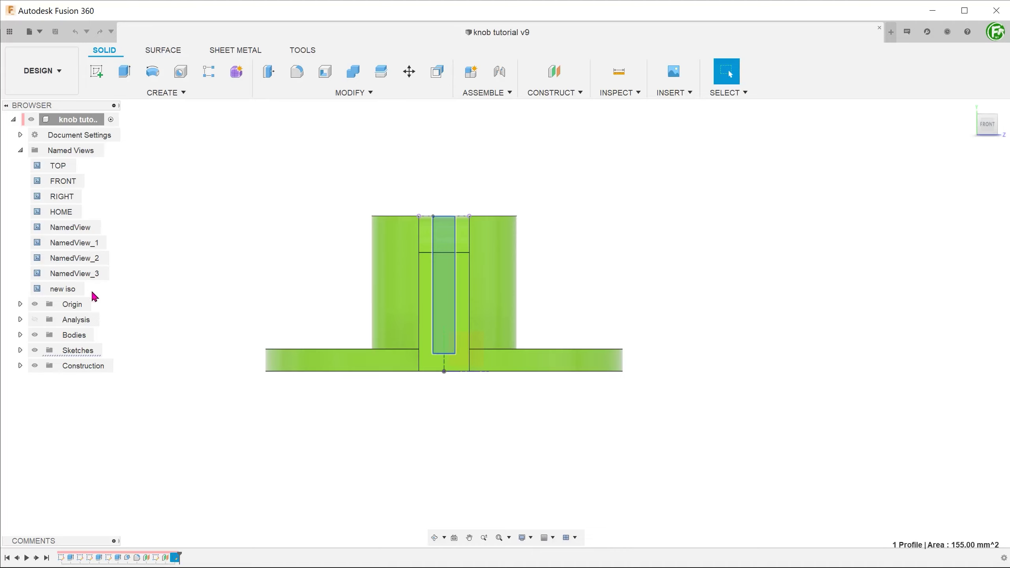
double_click(70, 289)
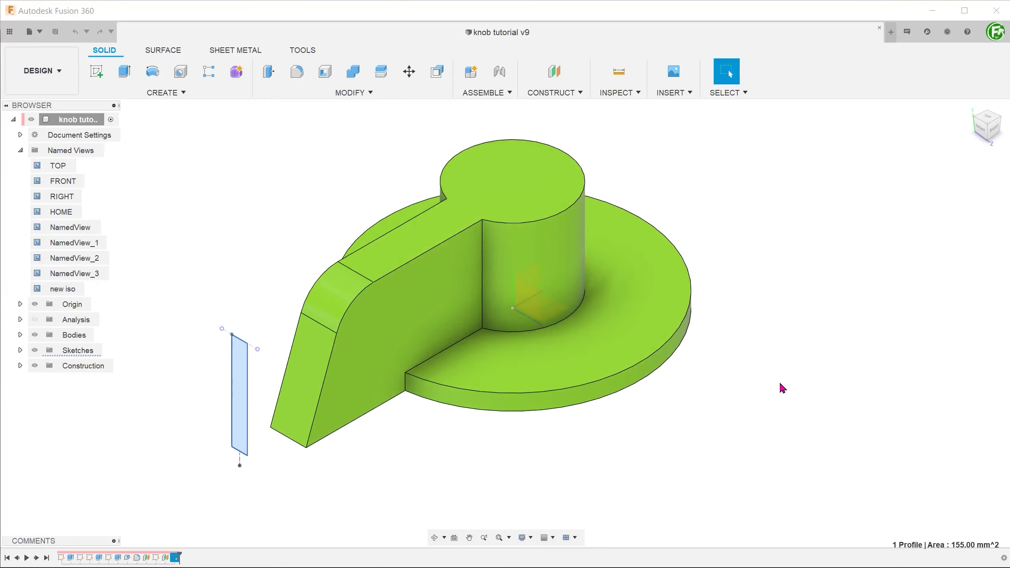
key(e)
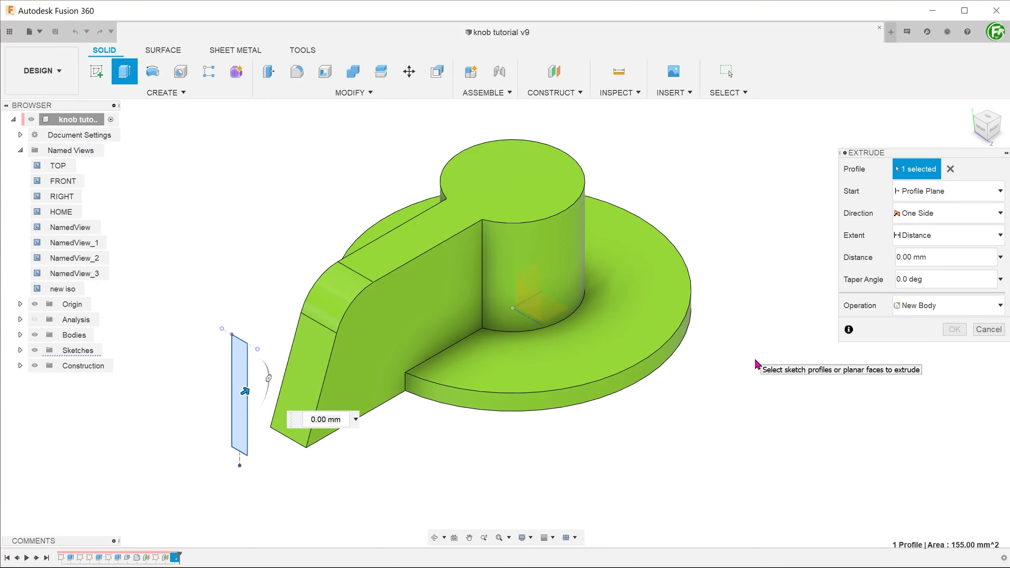
click(956, 238)
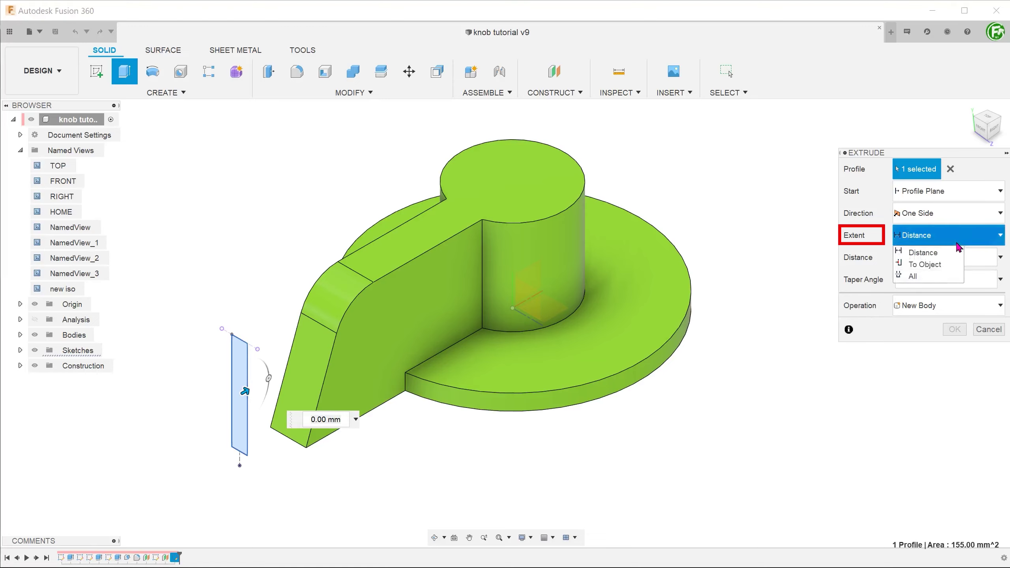
click(956, 266)
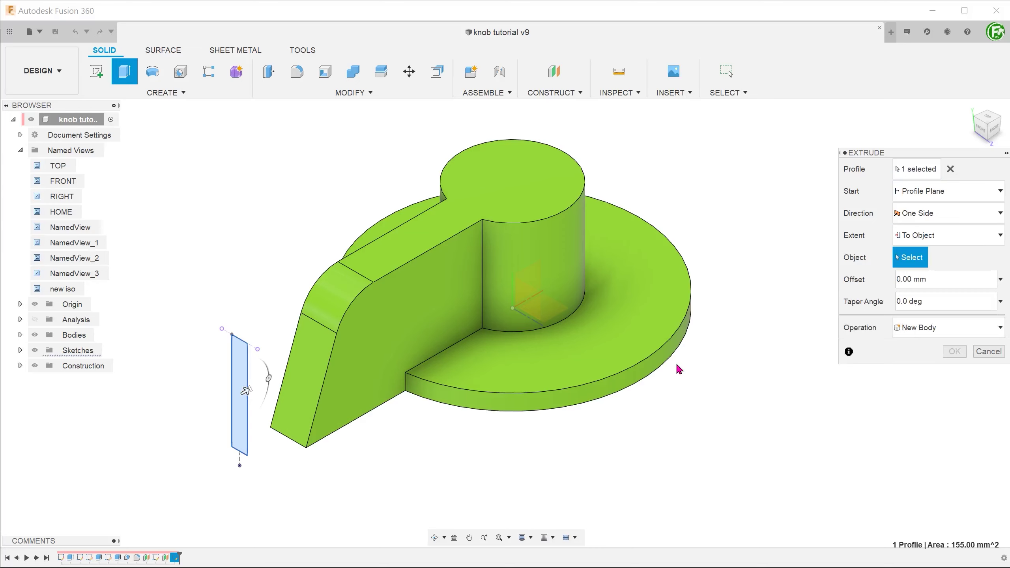
click(645, 365)
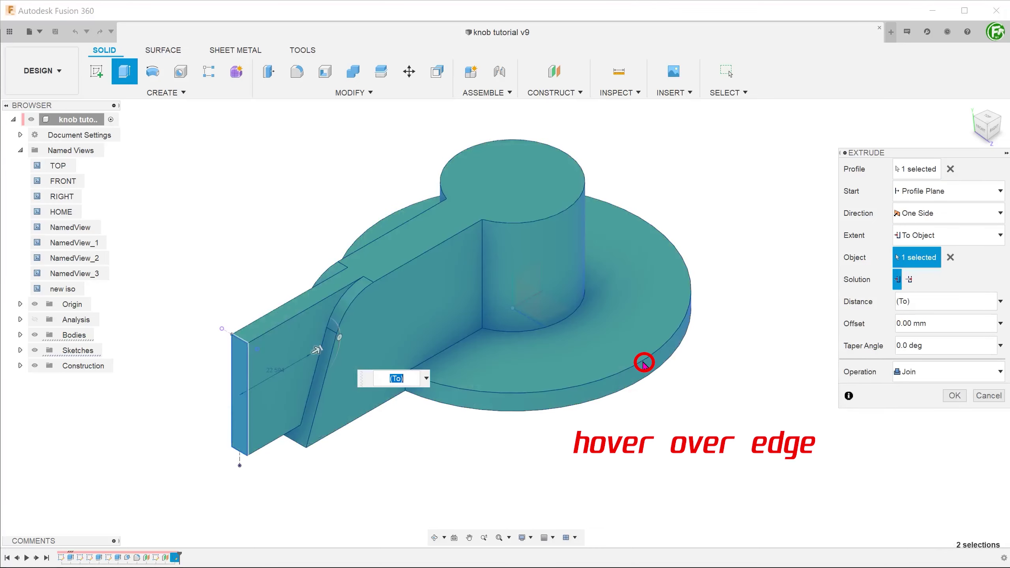
Try an offset of -2 mm for the extrusion's termination, and abandon the extrusion.
click(935, 323)
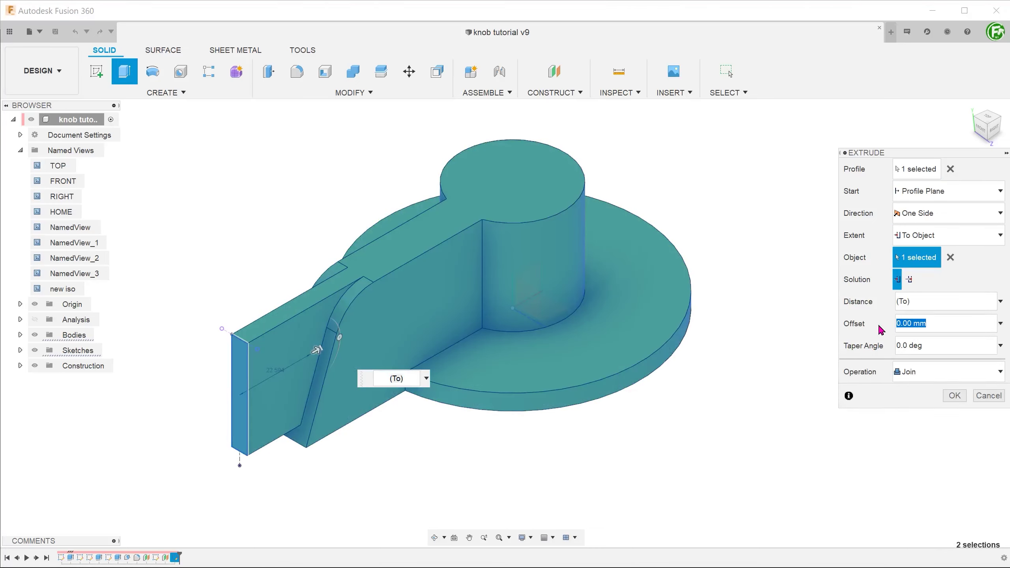
text(-2)
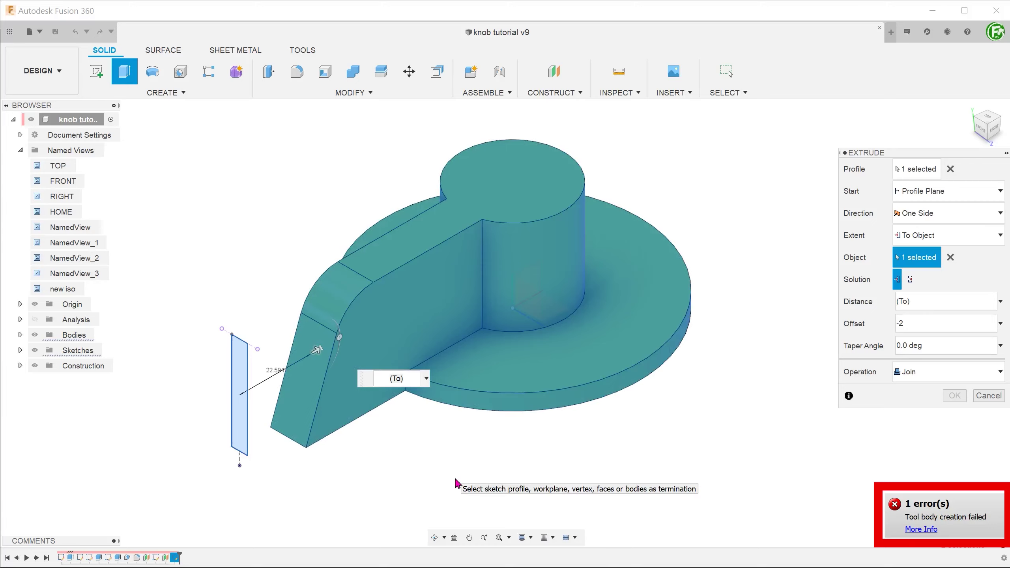
click(982, 396)
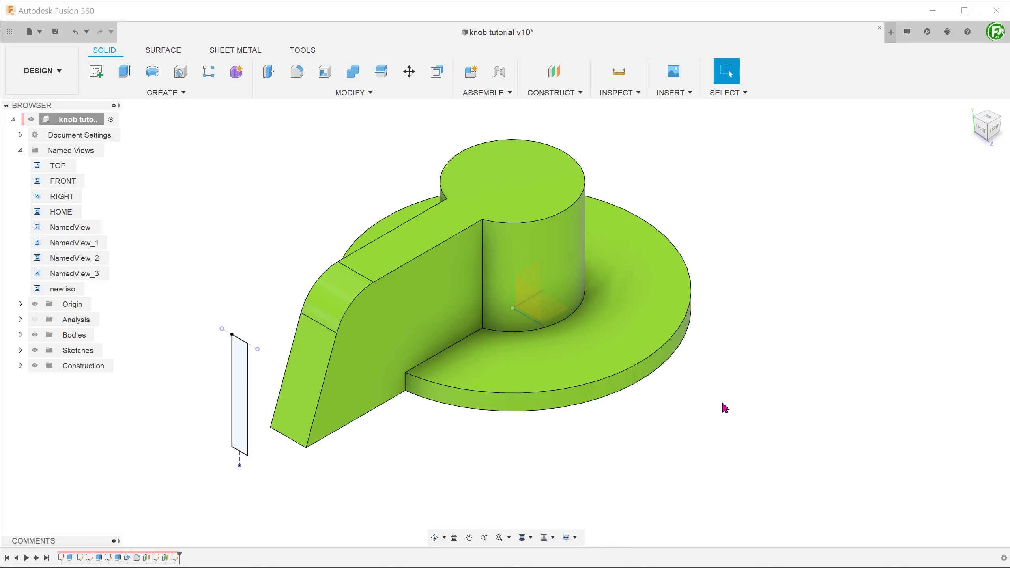
Create a sketch on the XY origin plane hidden inside the knob's cylinder.
click(535, 278)
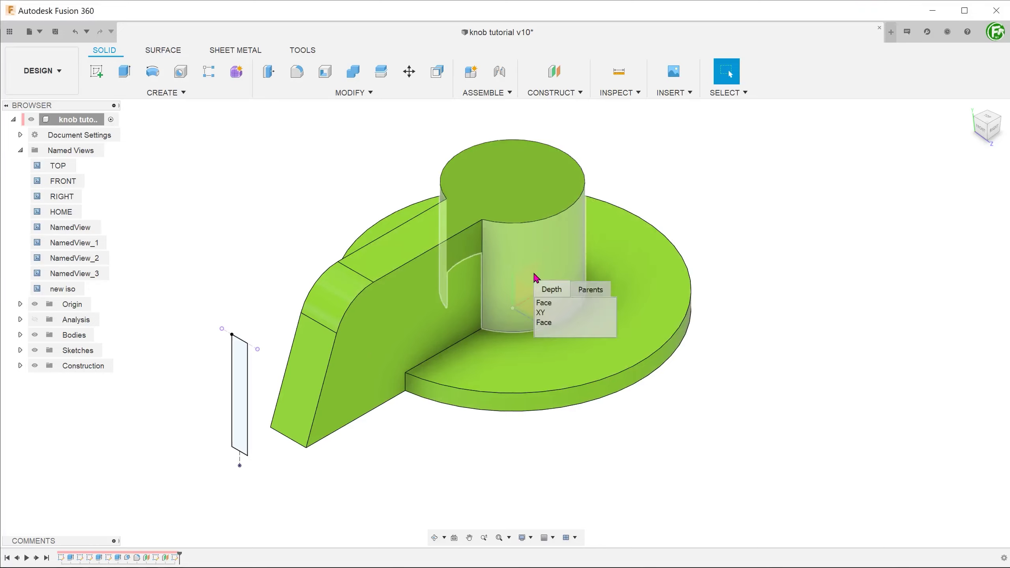
click(540, 313)
right_click(536, 282)
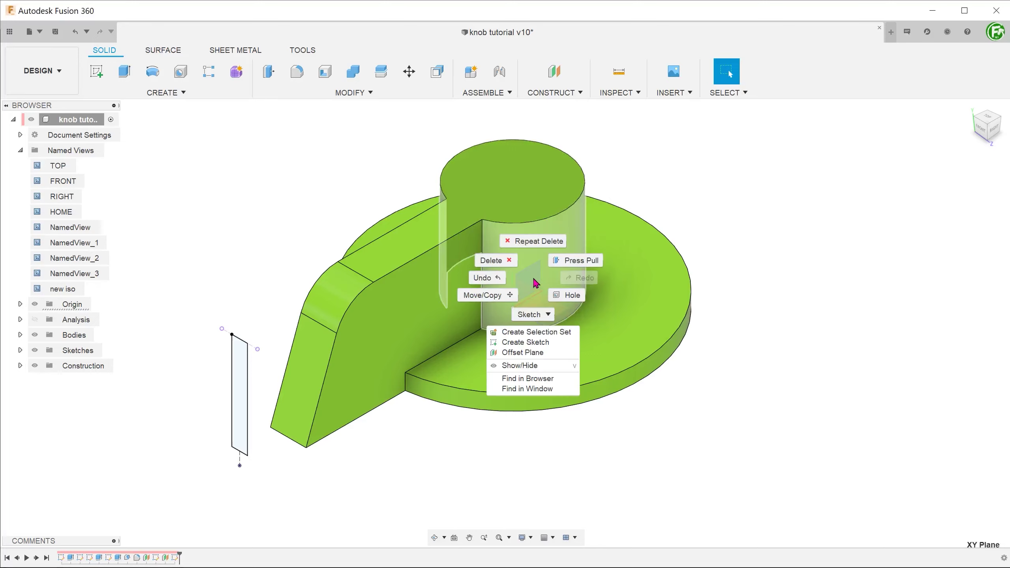
click(513, 342)
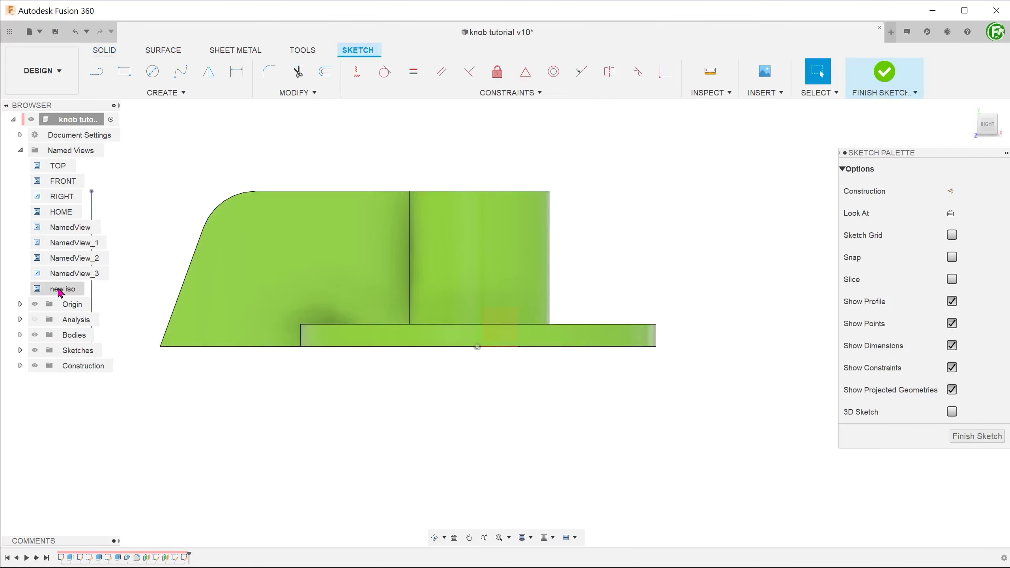
Project the arm's straight top edge, rounded edge and sloping front edge into the sketch.
click(60, 289)
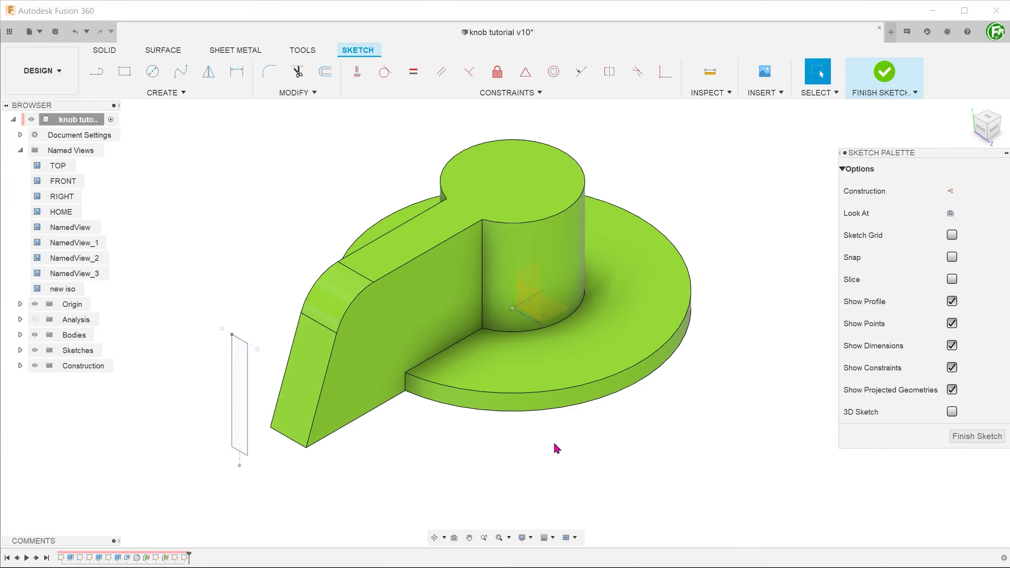
key(p)
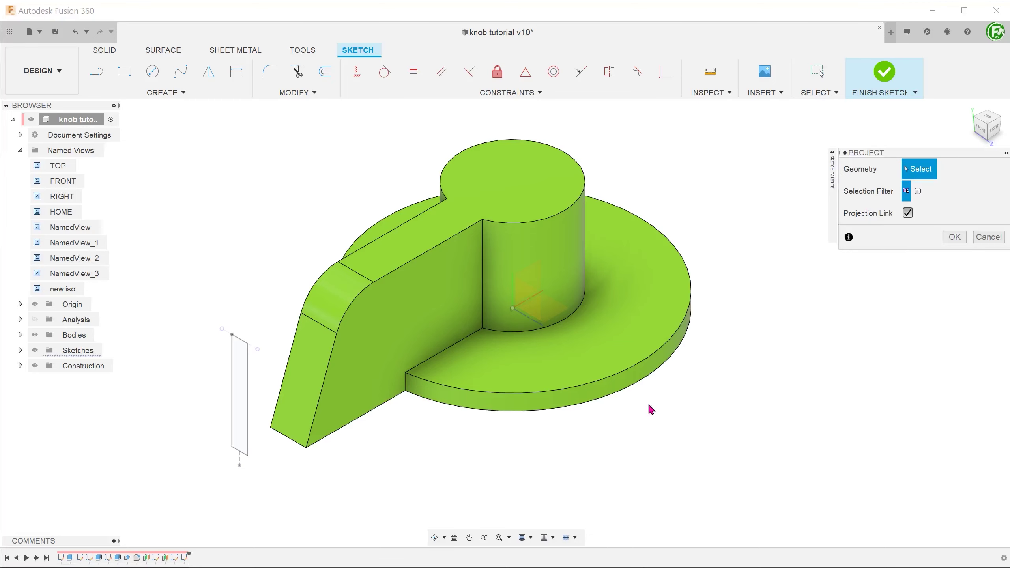
click(410, 264)
click(356, 309)
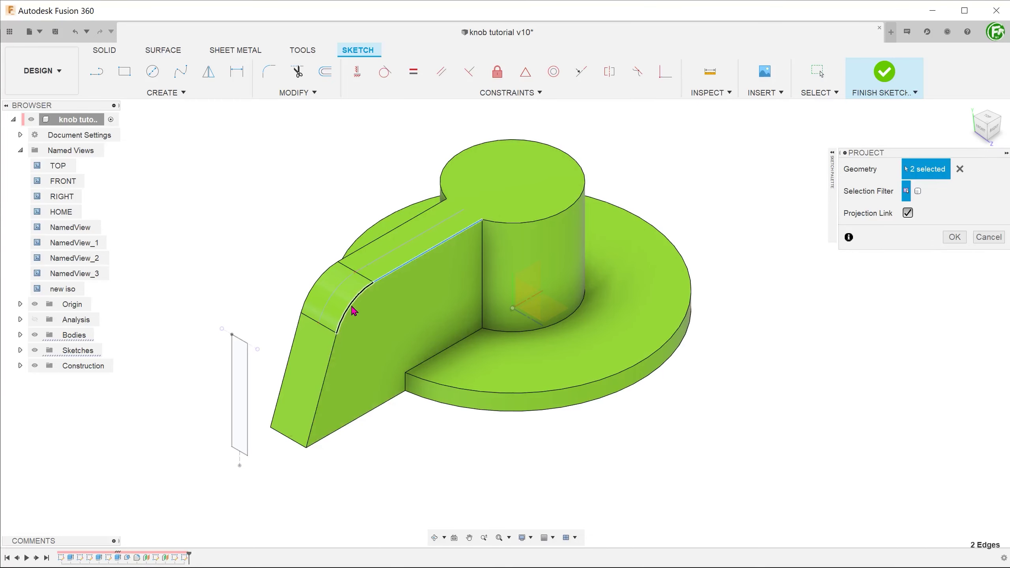
click(329, 366)
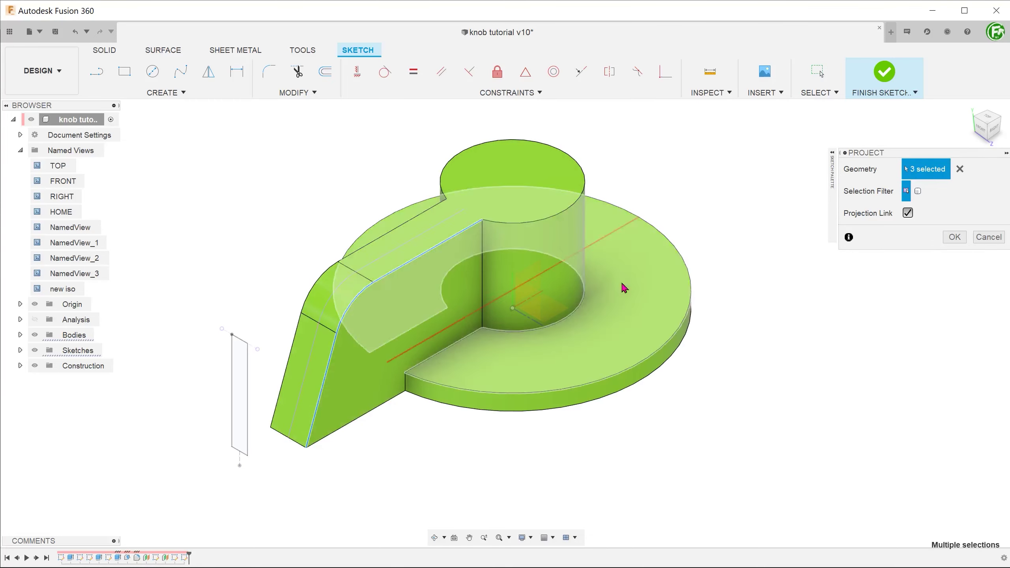
click(950, 238)
Offset the chain of projected arm edges 2 mm towards the inside of the arm.
key(o)
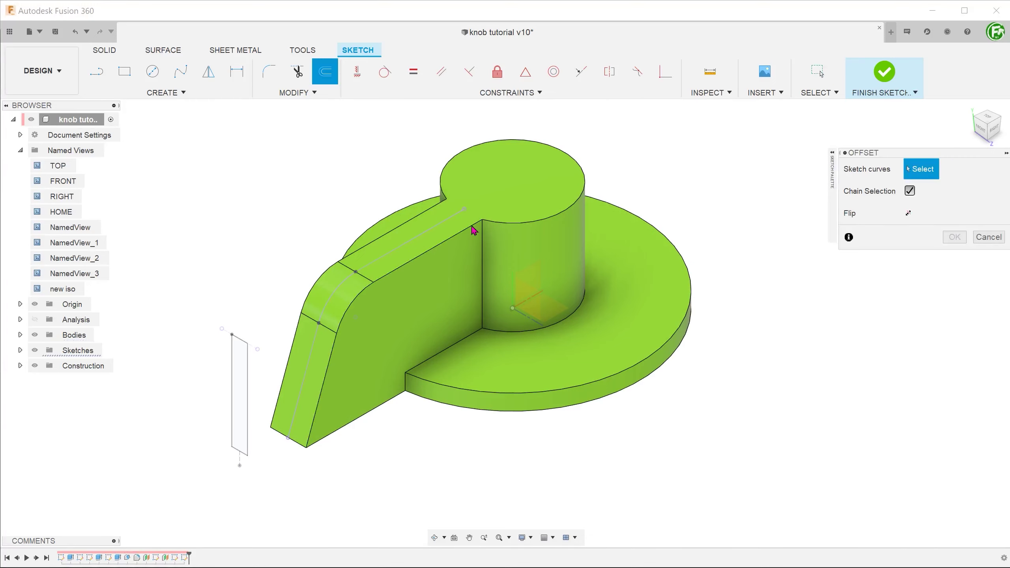
click(430, 227)
drag(430, 225, 432, 247)
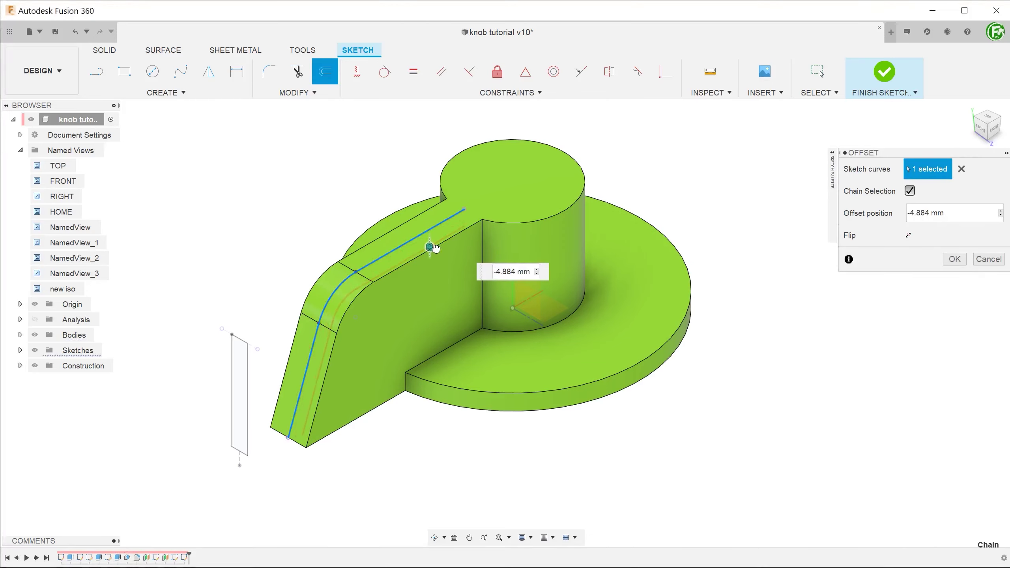
key(Return)
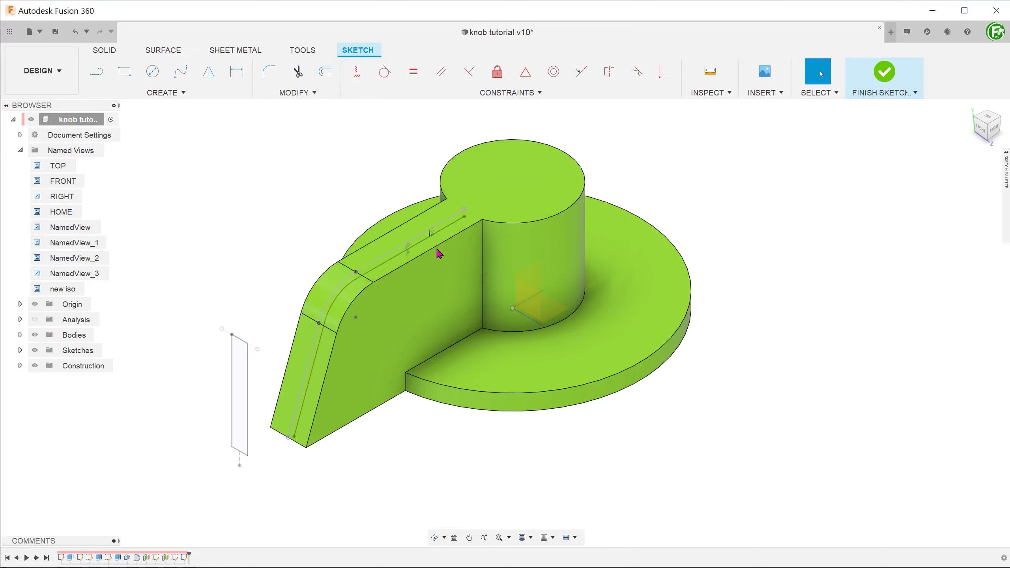
Draw a vertical line from the horizontal part of the offset curve to above the arm's top edge, near the cylinder.
click(989, 131)
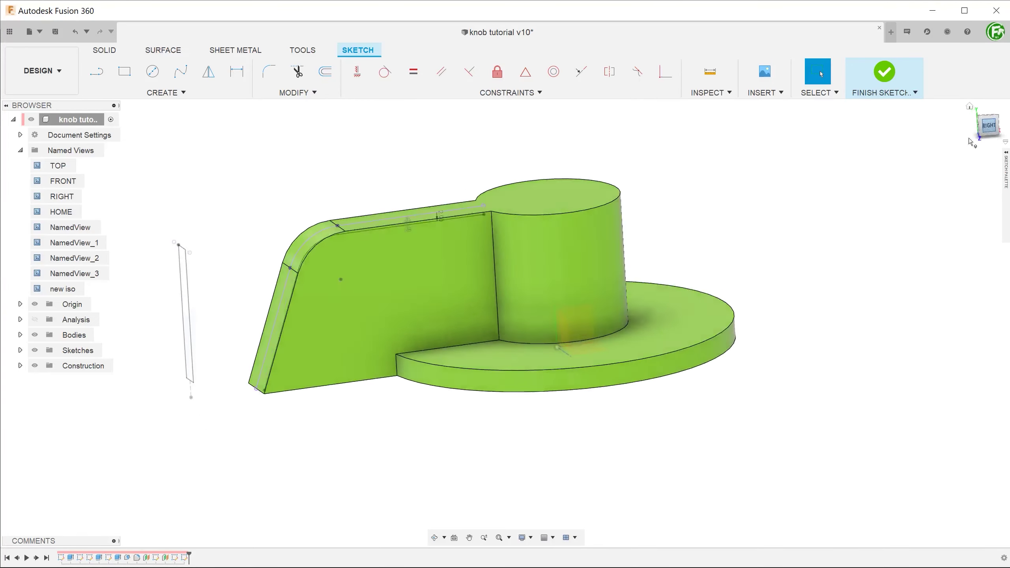
scroll(475, 235, up, 2)
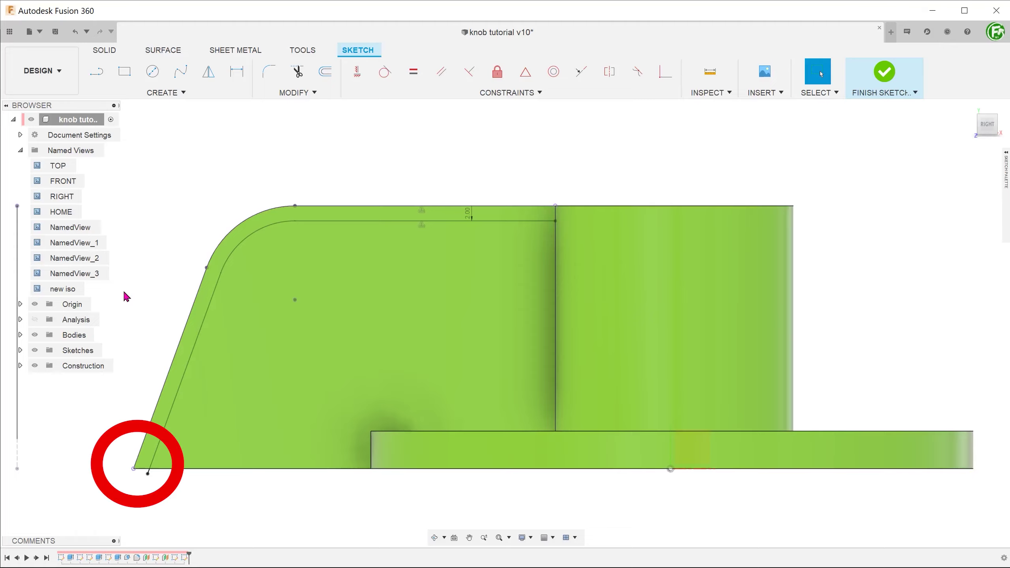
key(l)
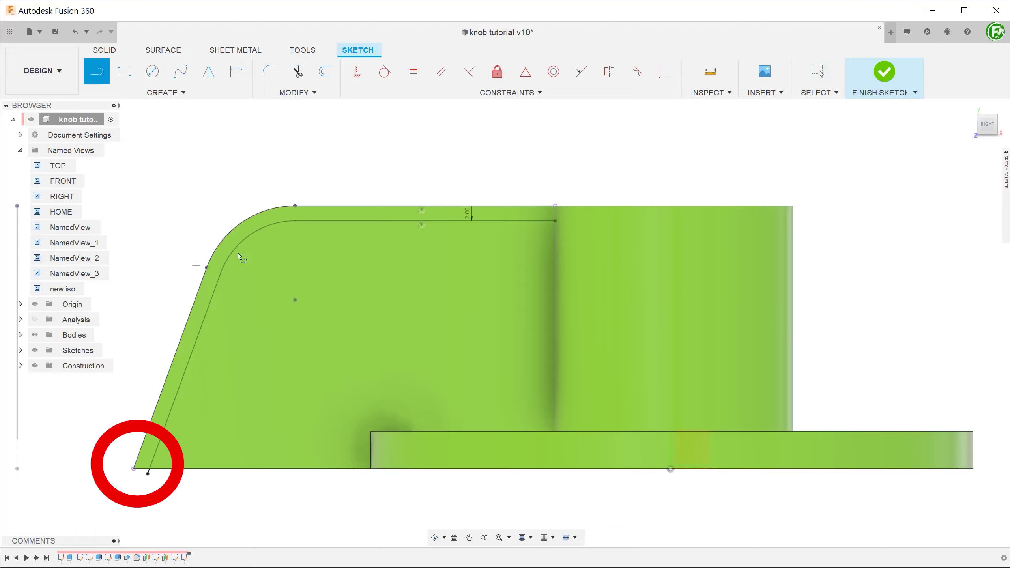
click(514, 220)
double_click(514, 175)
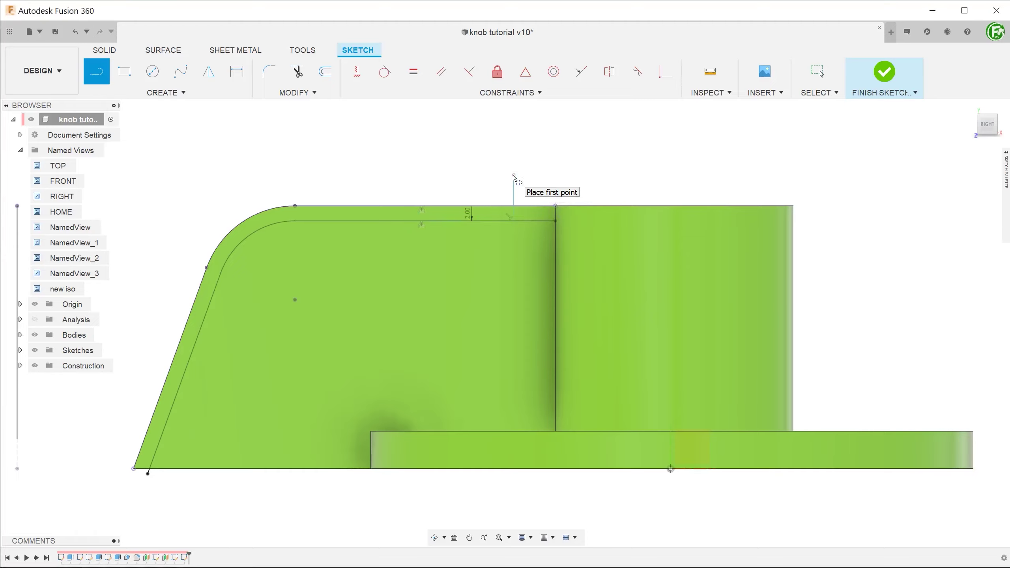
Trim the excess of the horizontal offset curve between the vertical line and the cylinder.
key(Escape)
click(297, 72)
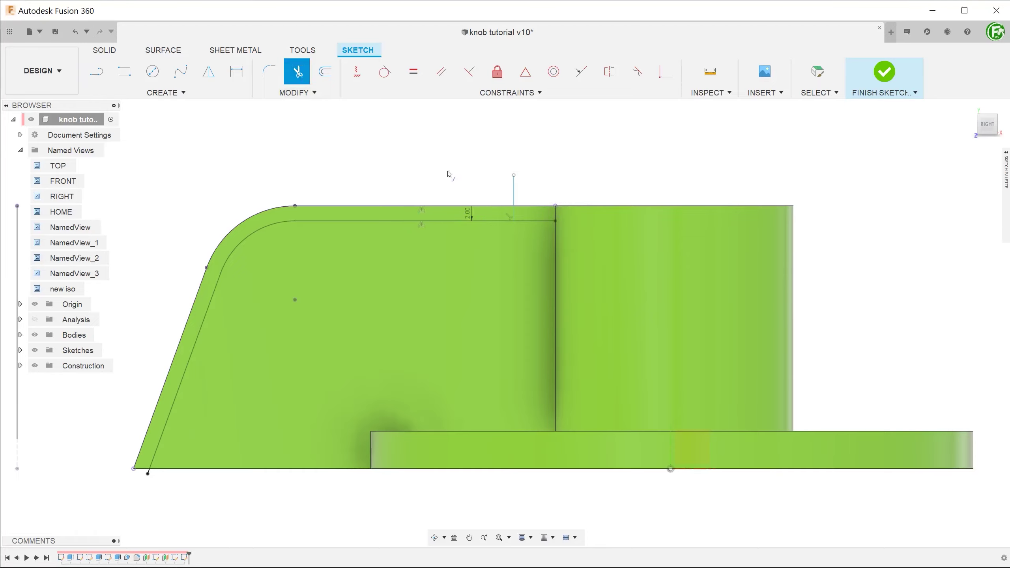
click(537, 223)
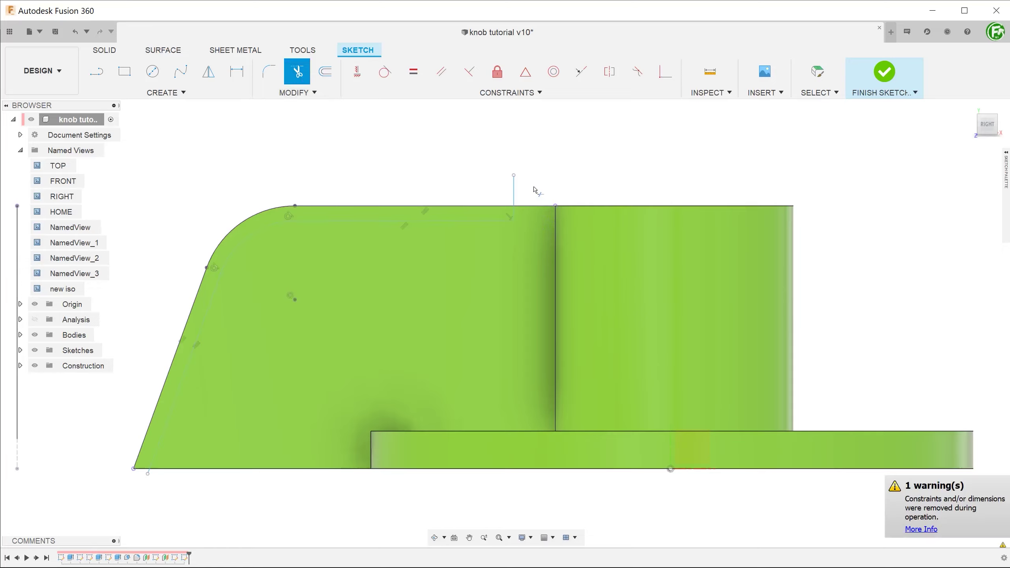
Dimension the horizontal distance between the short vertical line and the cylinder's vertical edge.
key(d)
click(514, 198)
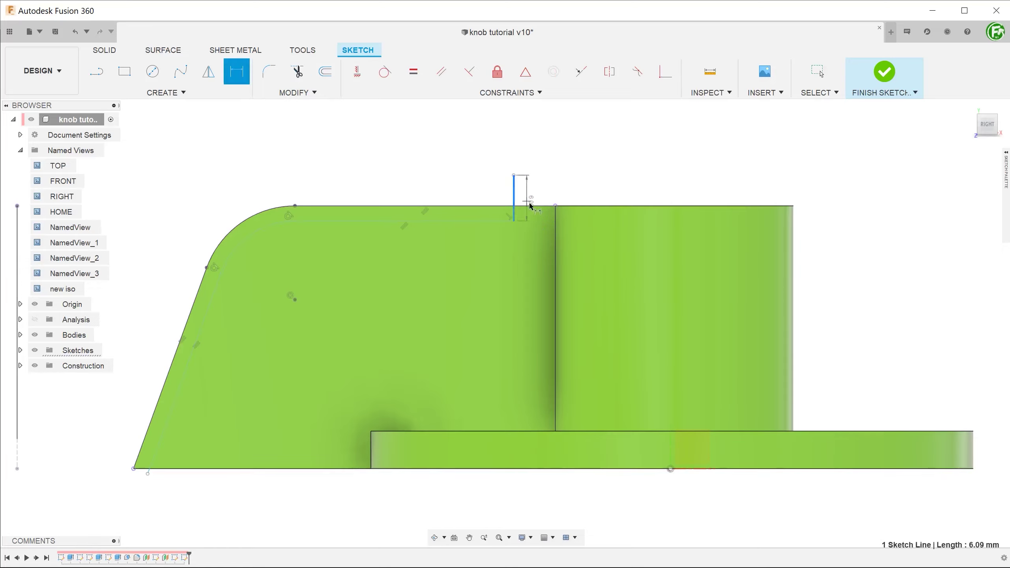
click(556, 226)
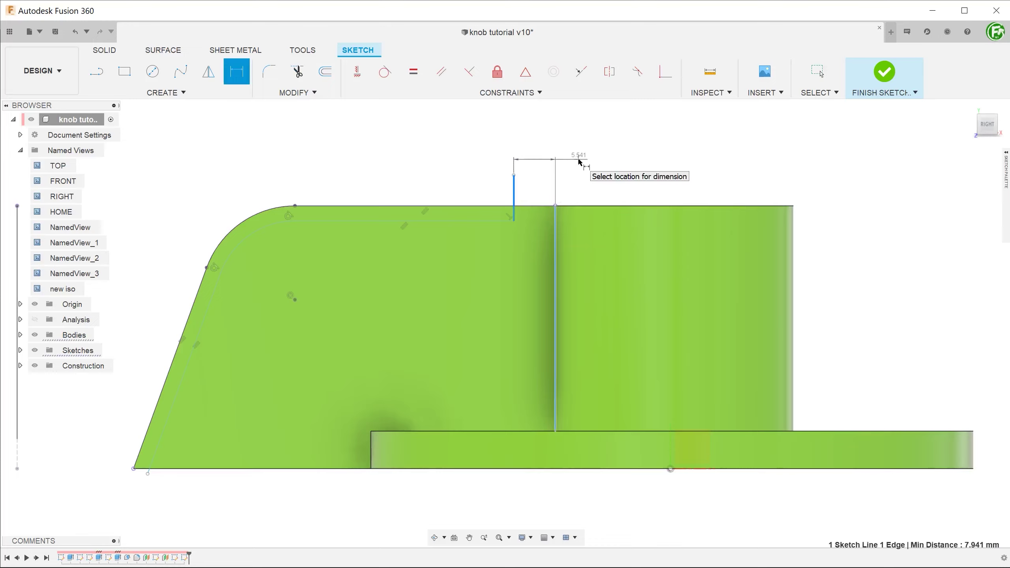
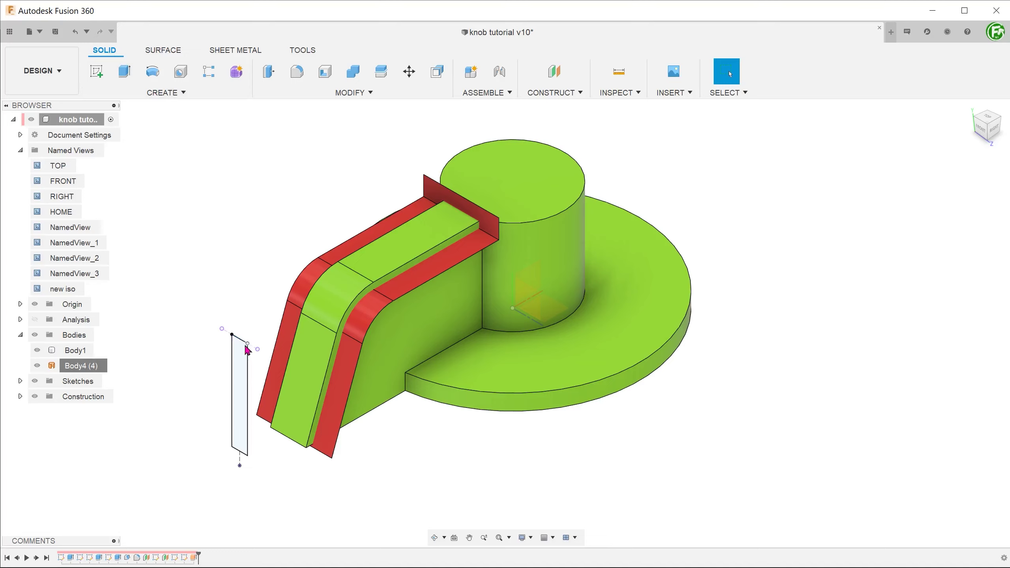
Cut-extrude the slot profile in front of the arm To Object, up to the surface body's horizontal face, using the alternative Chain Faces option.
click(245, 369)
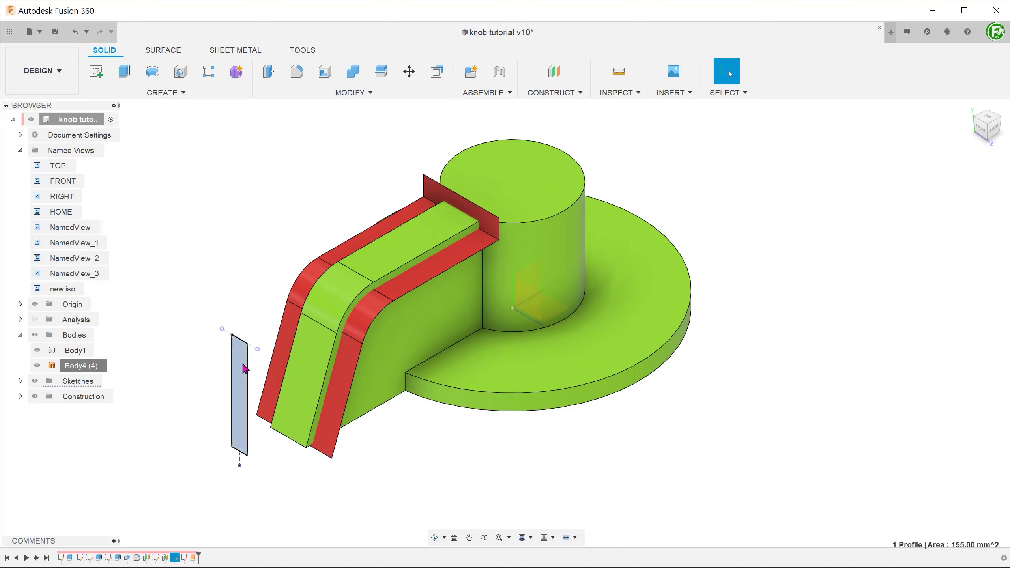
key(e)
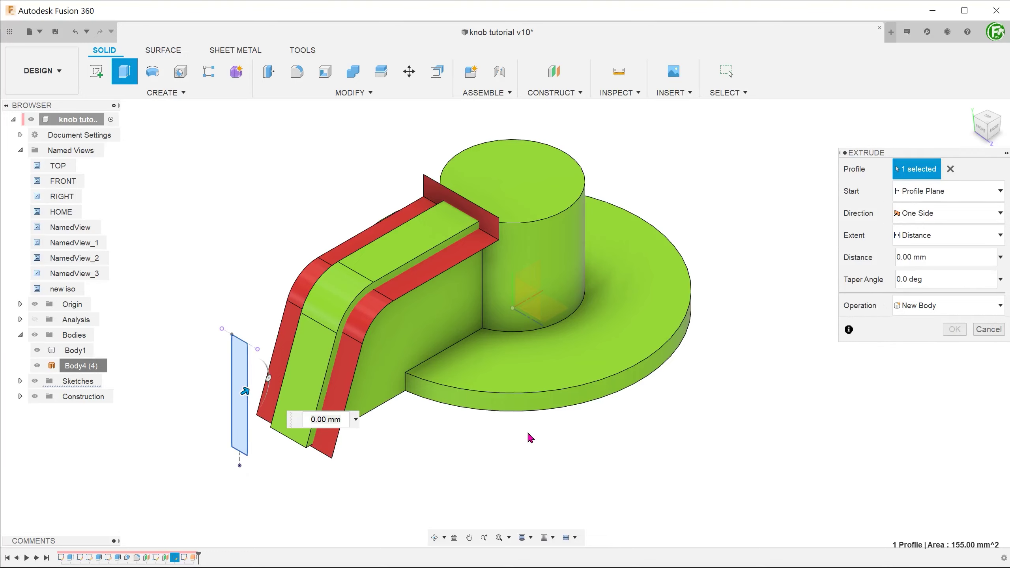
click(949, 235)
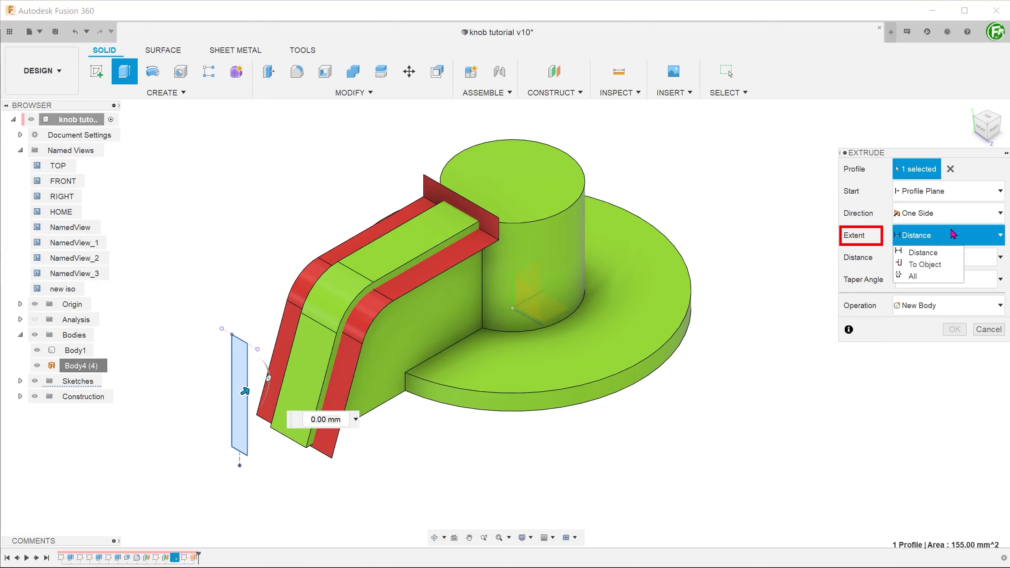
click(954, 264)
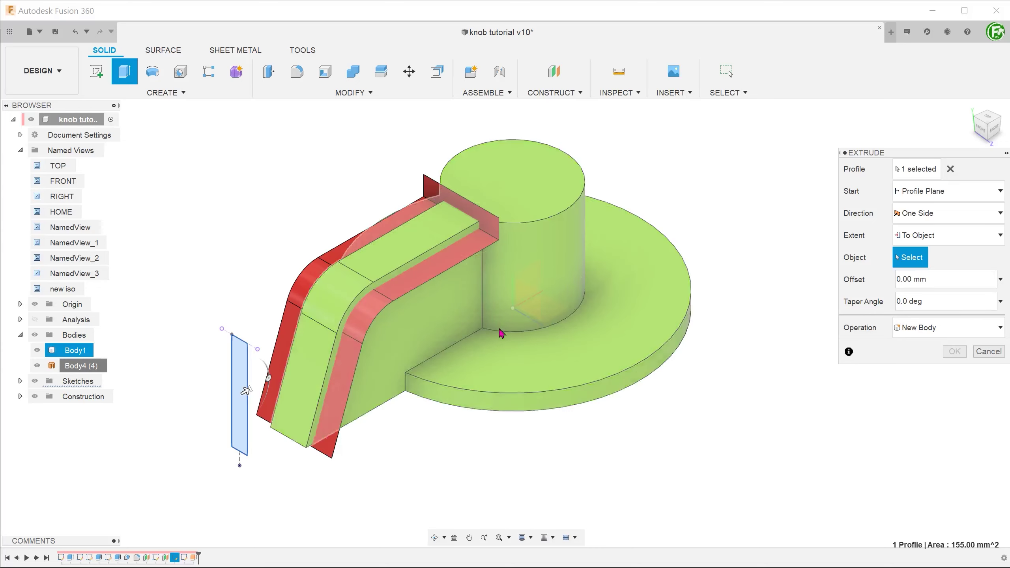
click(415, 279)
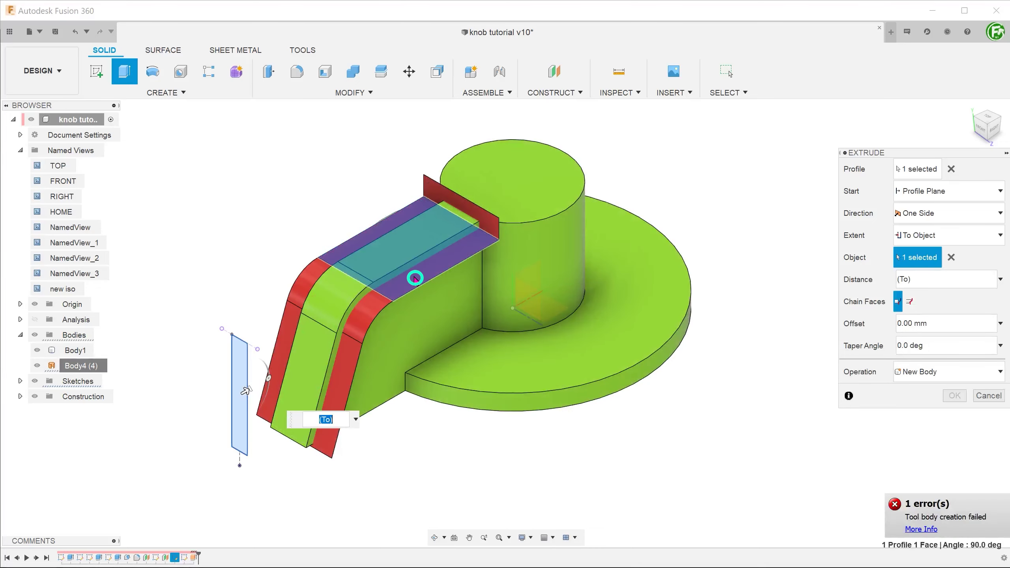
click(909, 302)
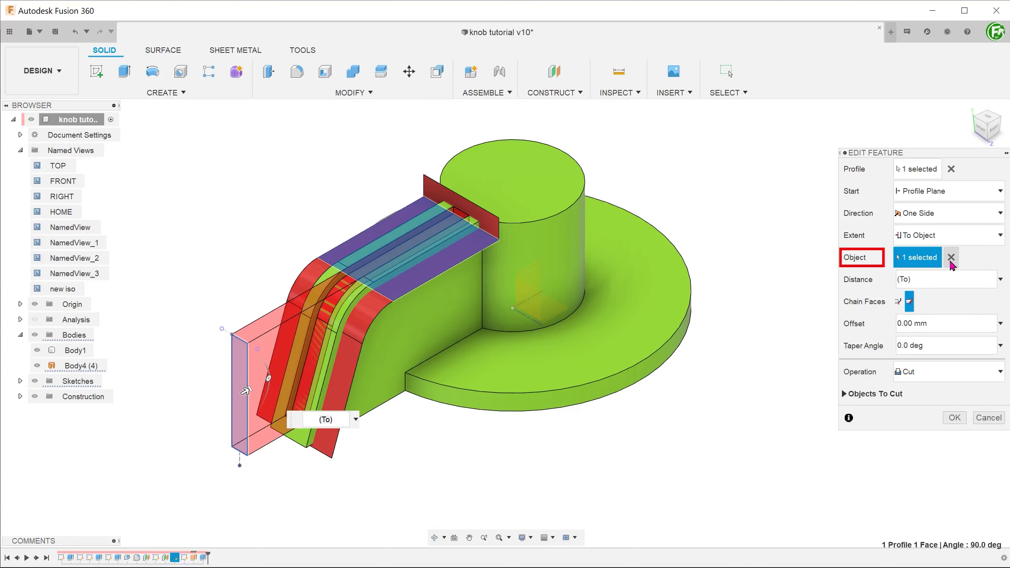
Replace the cut's target face with the entire red surface body and accept the edited extrude.
click(951, 258)
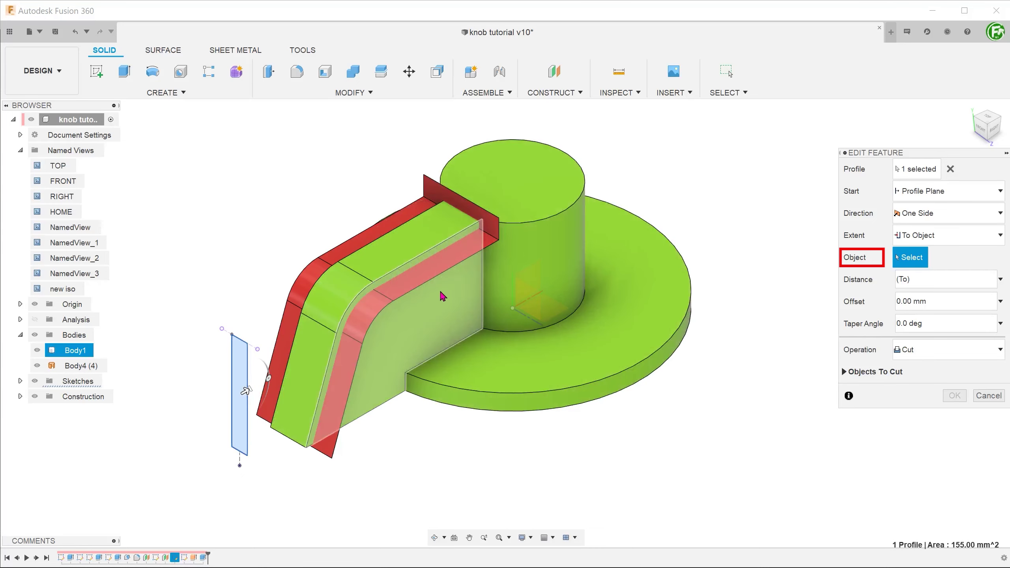
click(417, 290)
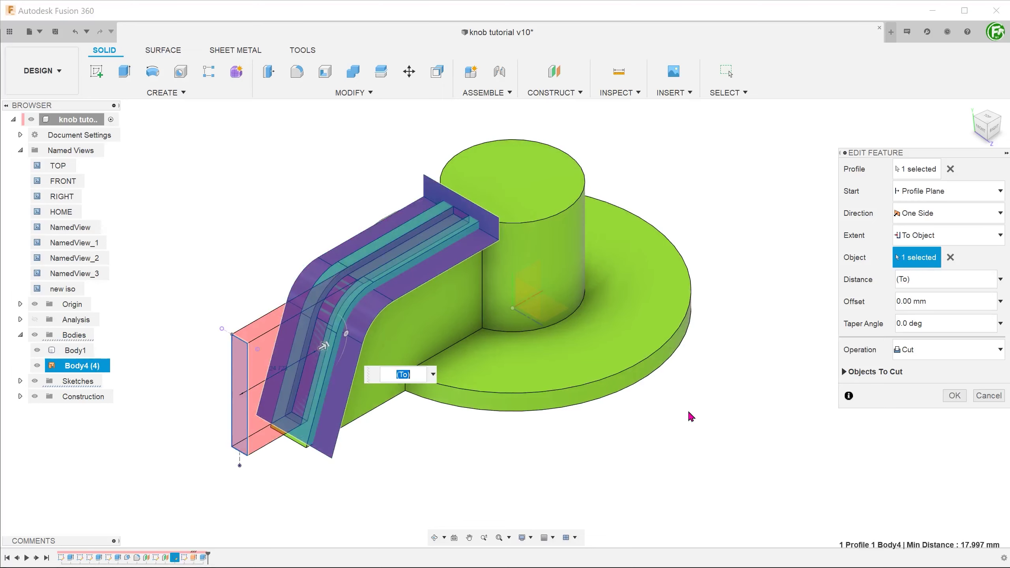
click(954, 396)
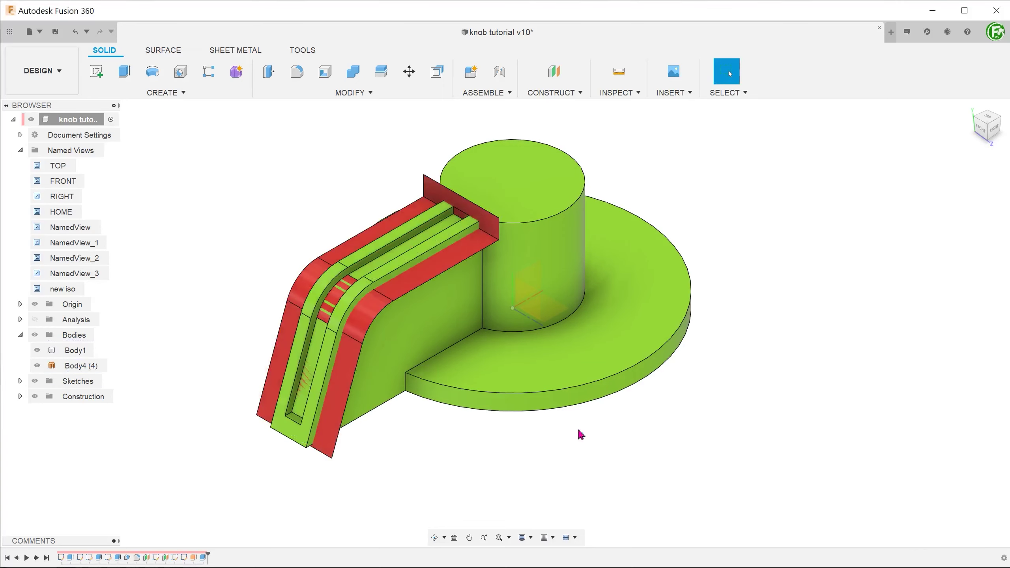
Hide the surface body and examine the groove's depth and ends with the section analysis switched on and off.
click(38, 366)
click(35, 319)
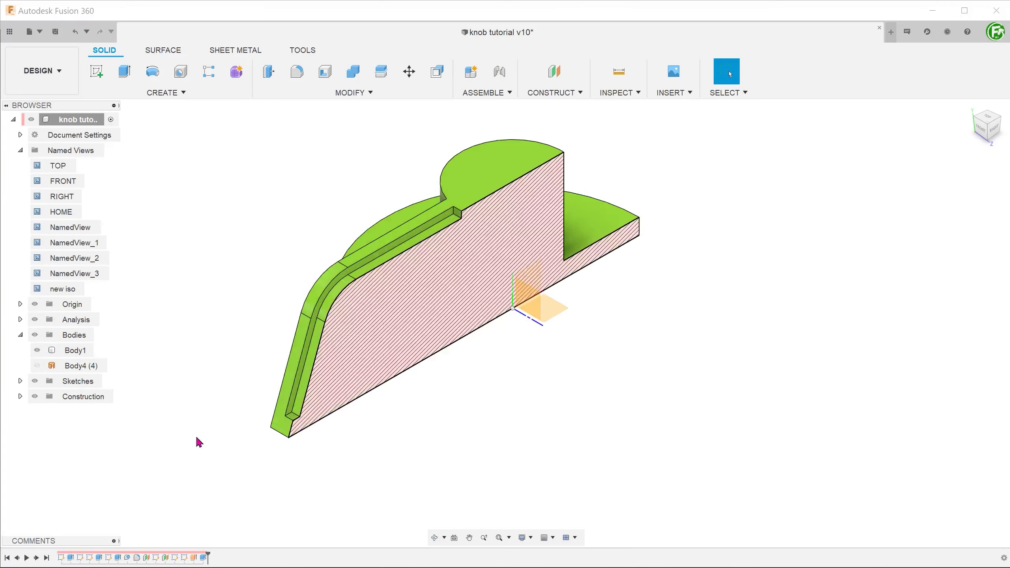
shift+middle_drag(216, 456, 172, 459)
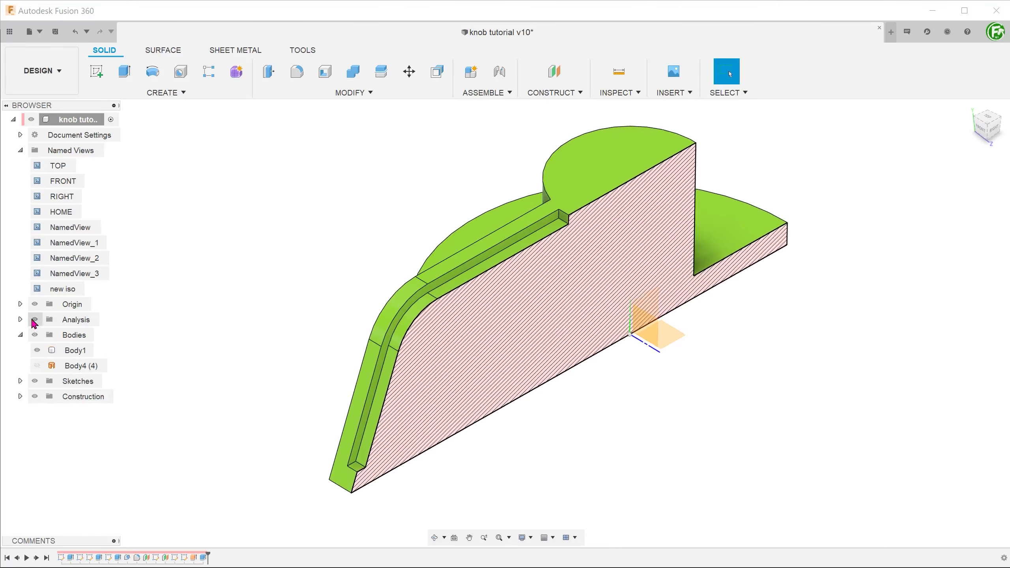
click(35, 319)
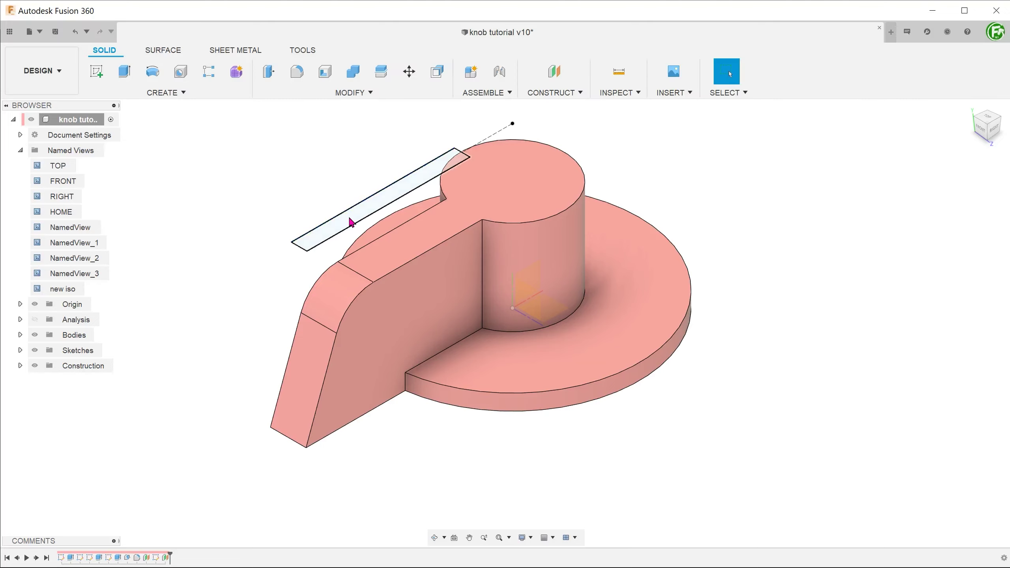
Split the knob's top face and the arm's rounded and sloping faces, using the slot profile above the arm as the splitting tool.
click(351, 222)
click(238, 160)
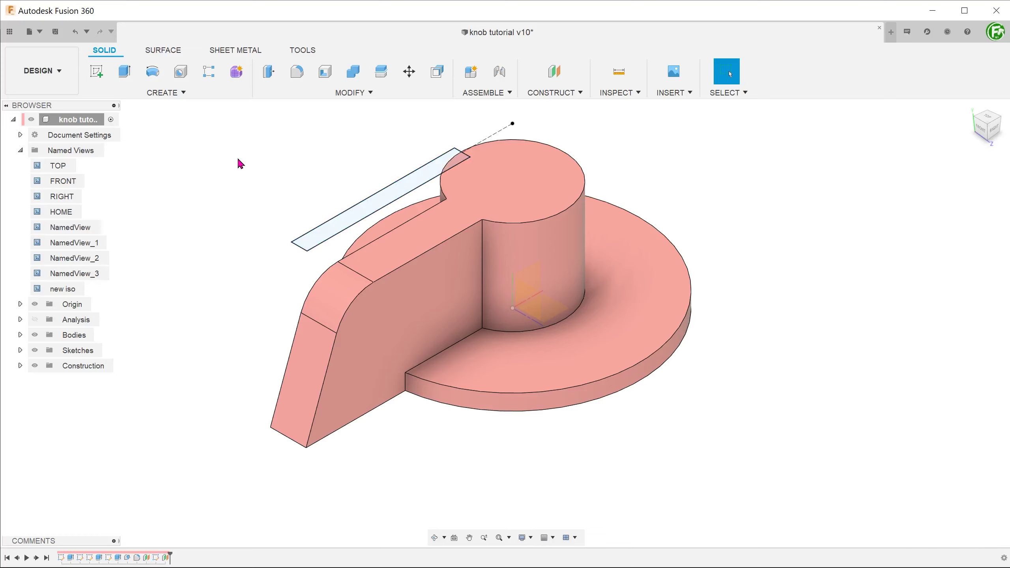
click(360, 94)
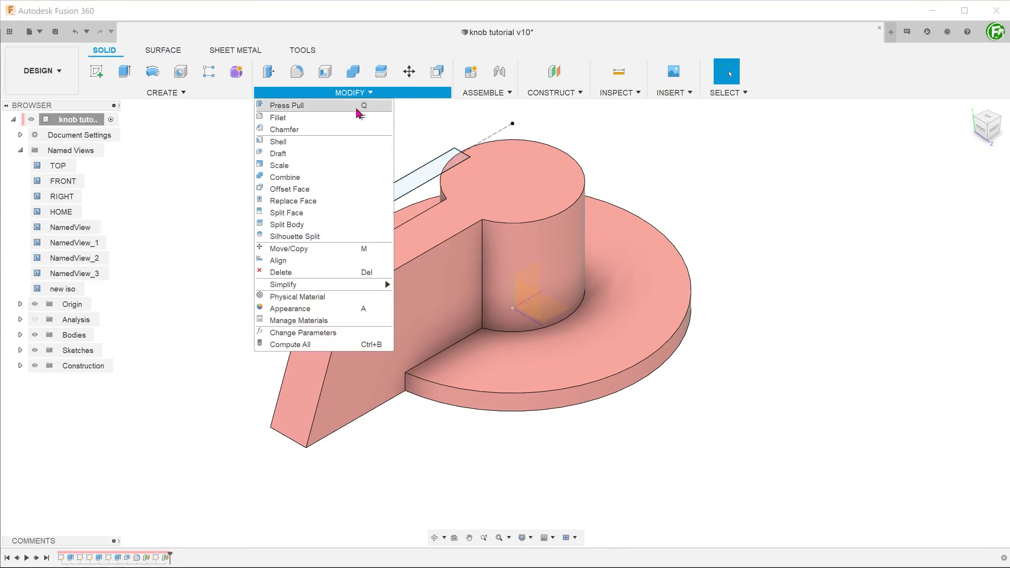
click(337, 215)
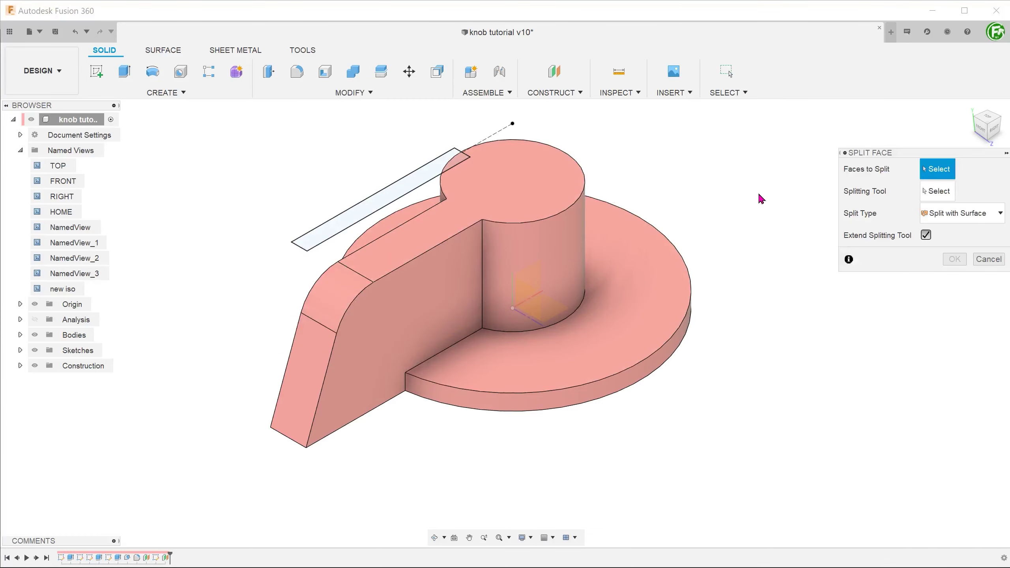
click(533, 196)
click(334, 301)
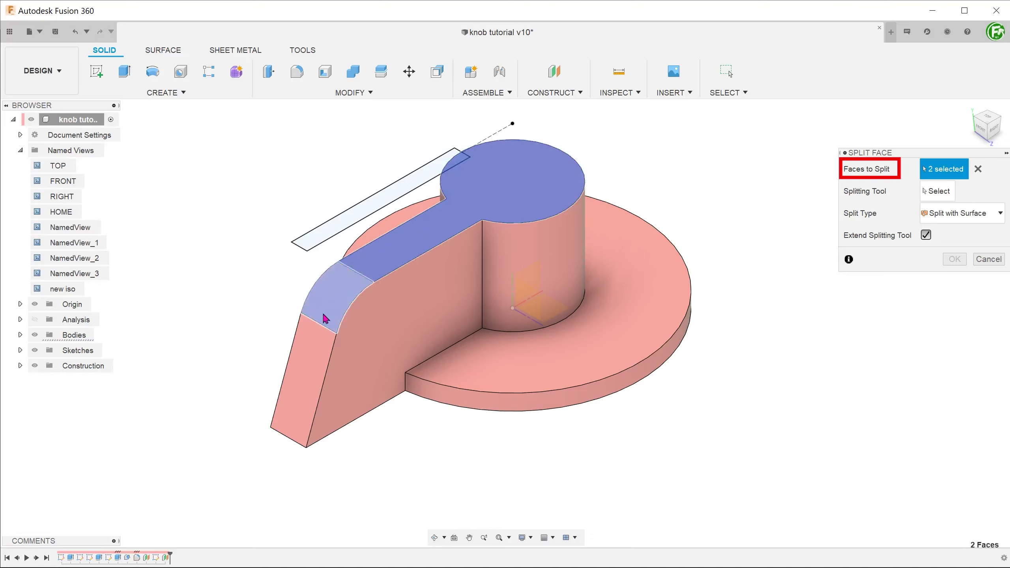
click(306, 357)
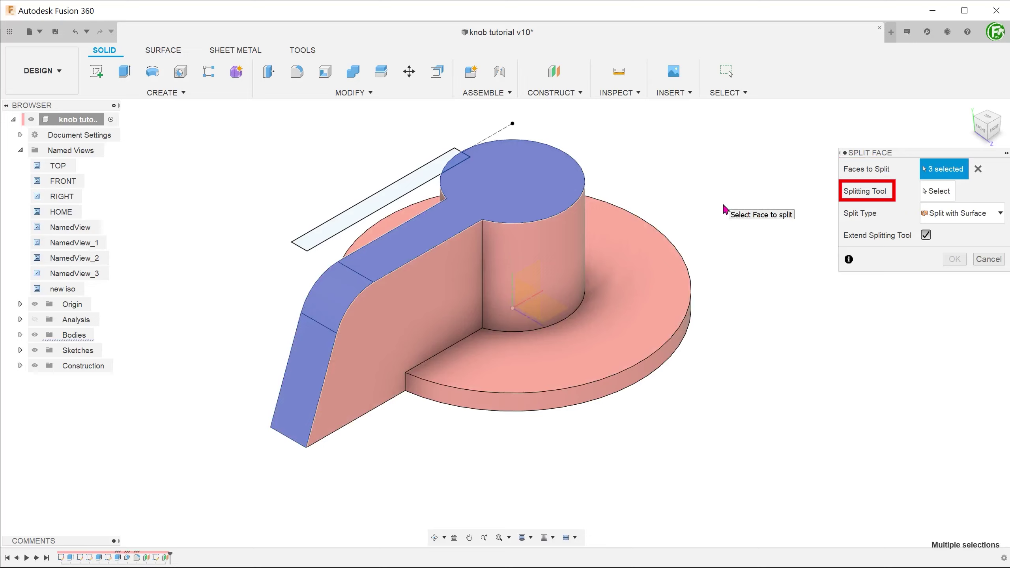
click(938, 192)
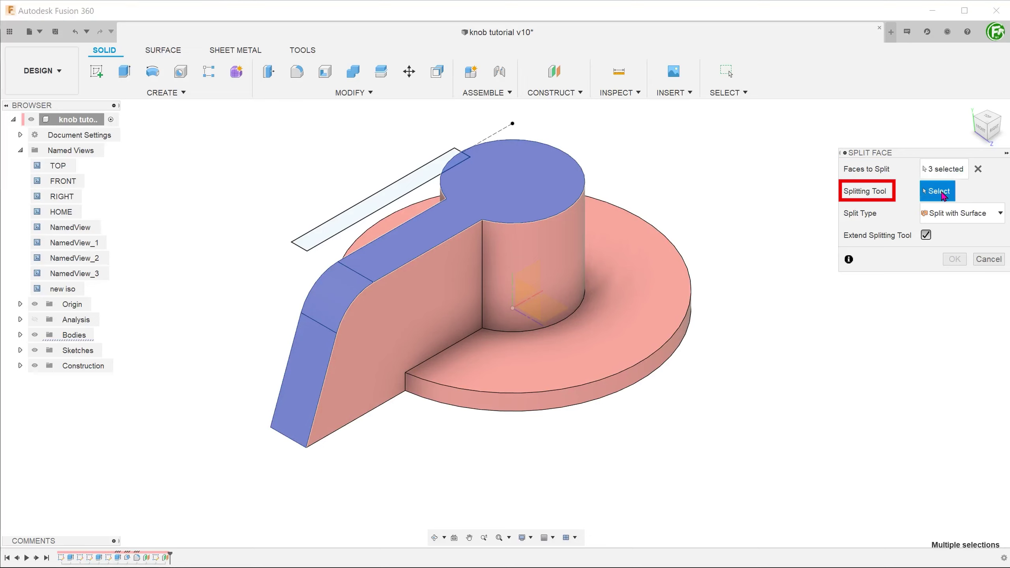
click(422, 192)
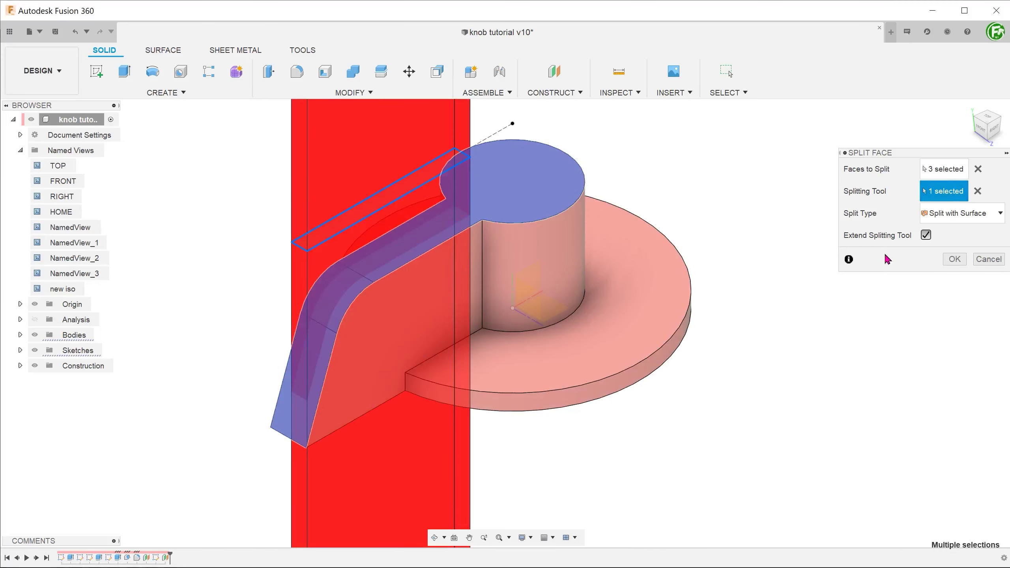
click(955, 259)
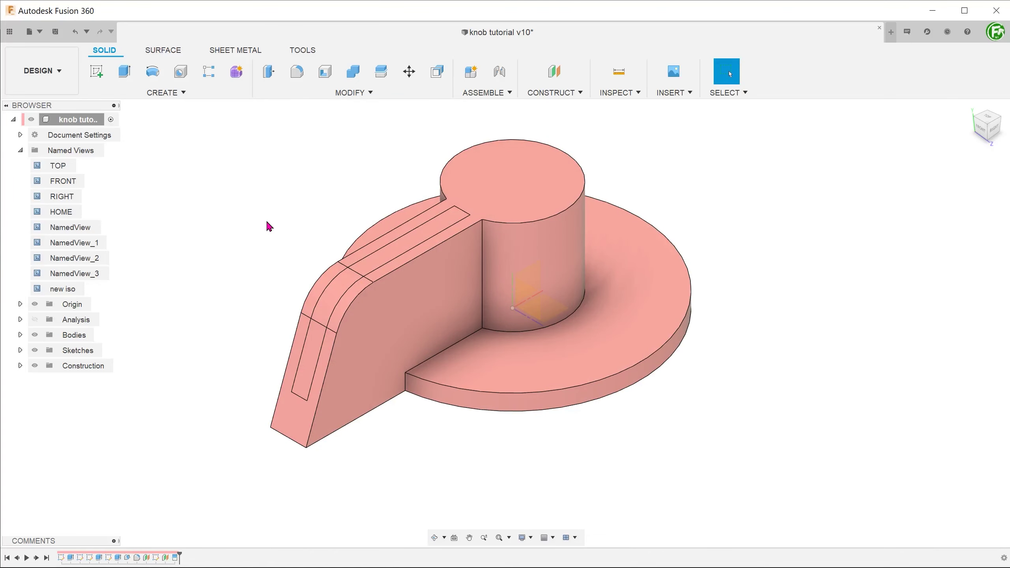
click(363, 262)
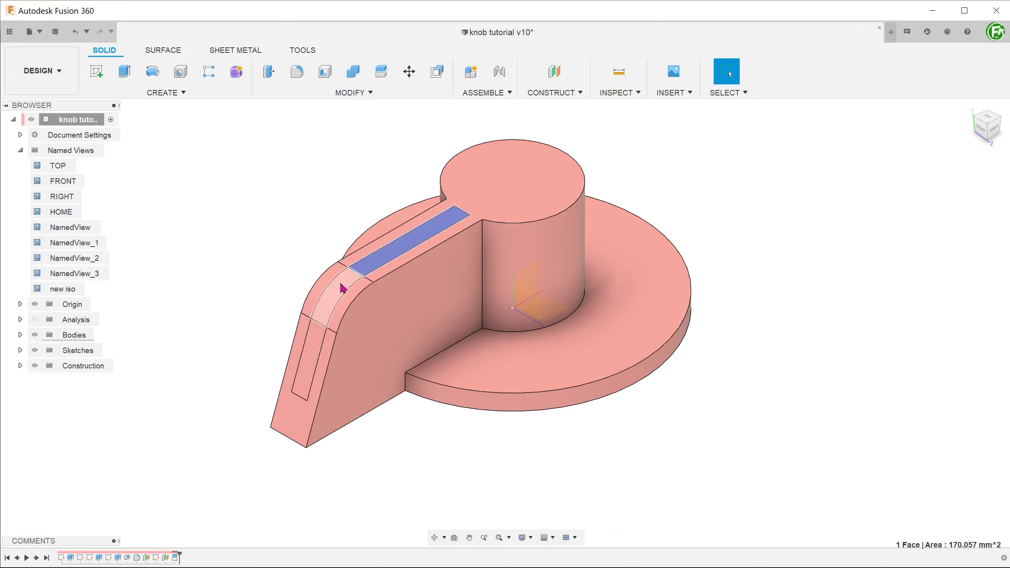
click(327, 317)
click(317, 342)
click(270, 226)
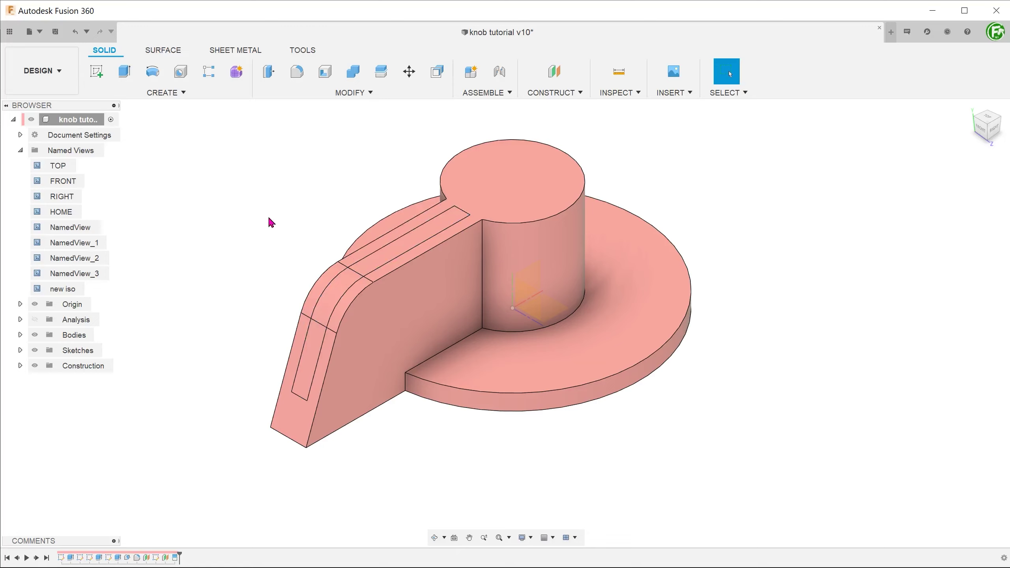
Offset the three narrow split faces along the arm by -2 mm with Offset Face.
click(376, 94)
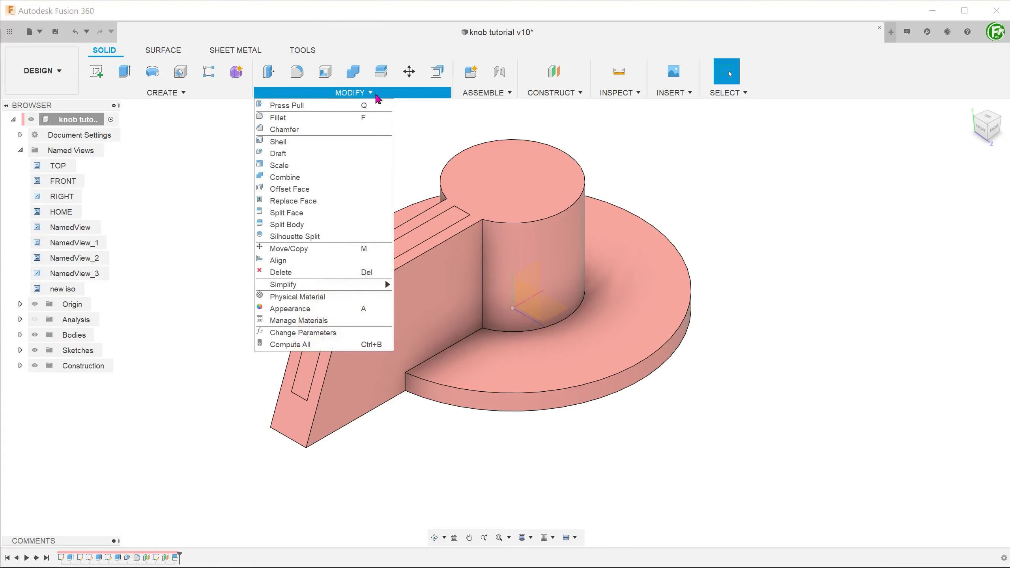
click(359, 189)
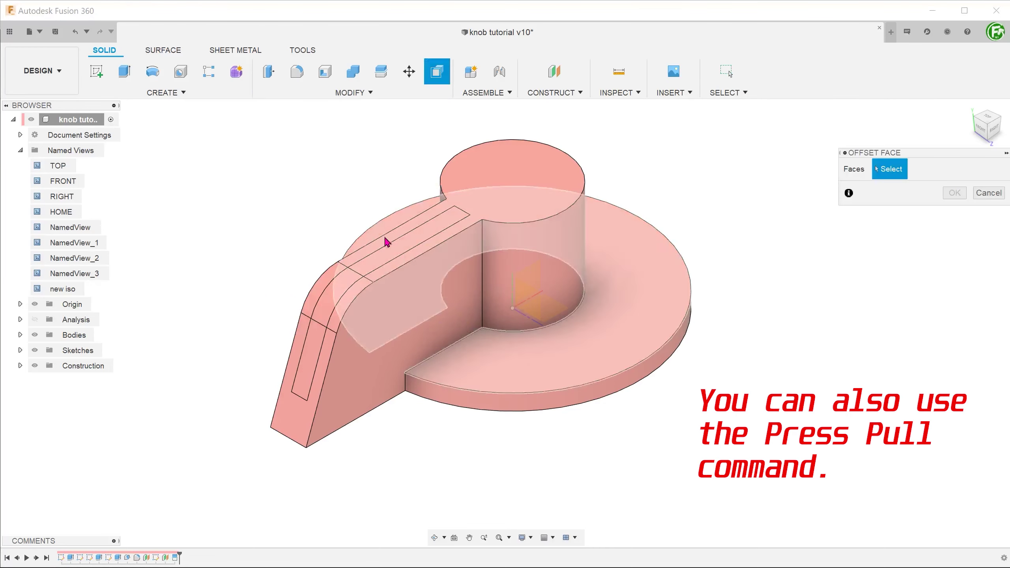
click(396, 251)
click(351, 290)
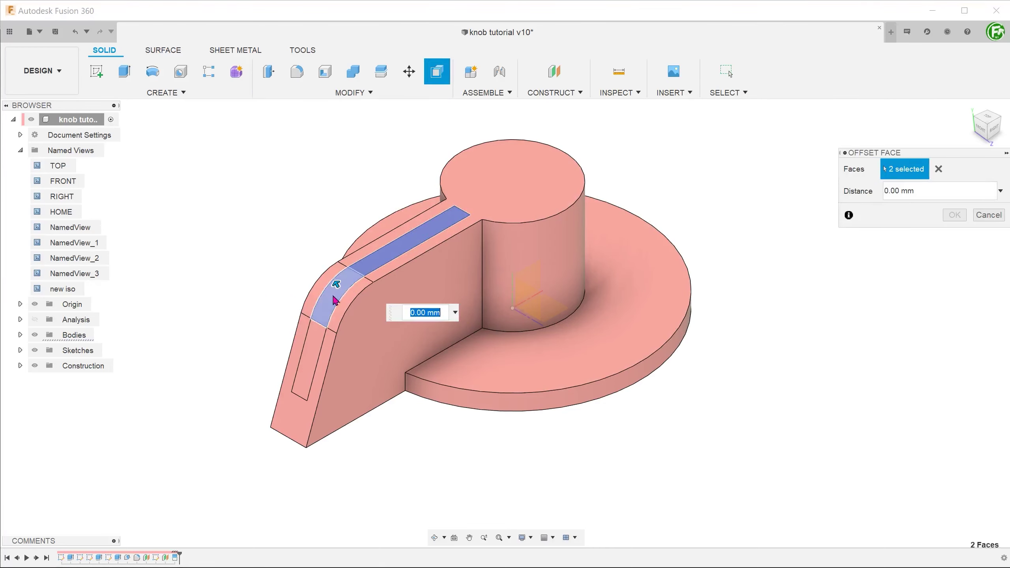
click(316, 344)
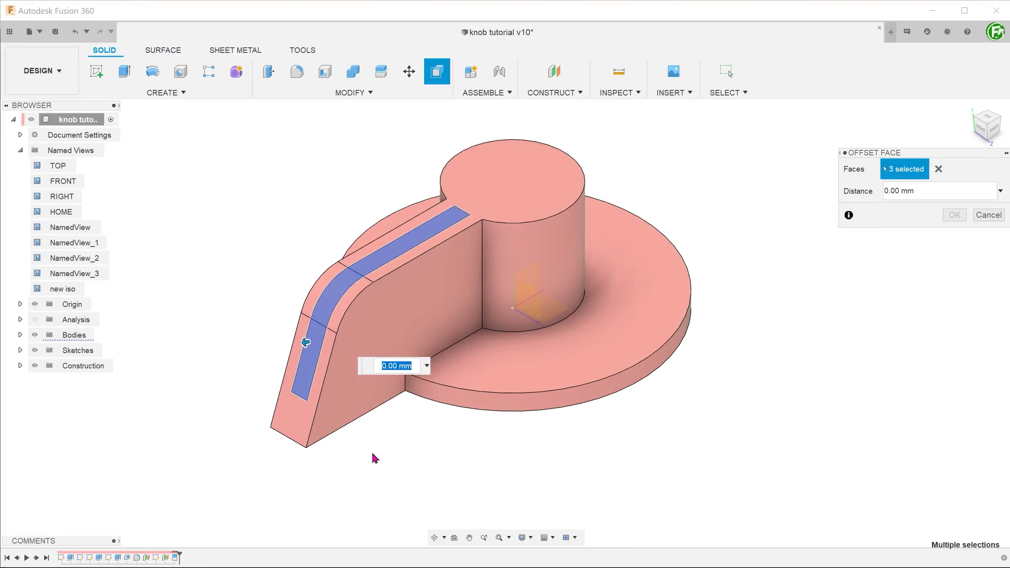
text(-2)
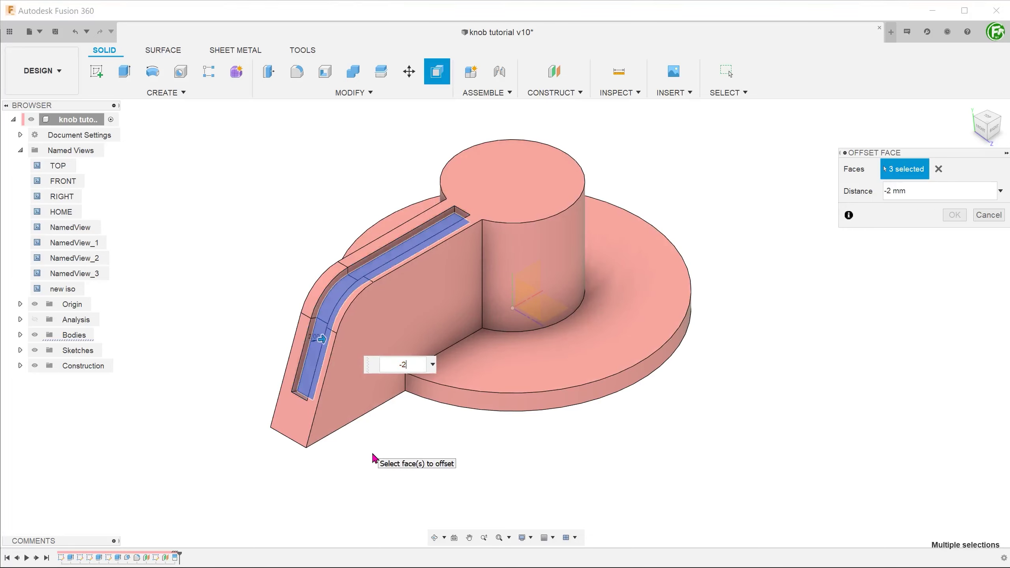
key(Return)
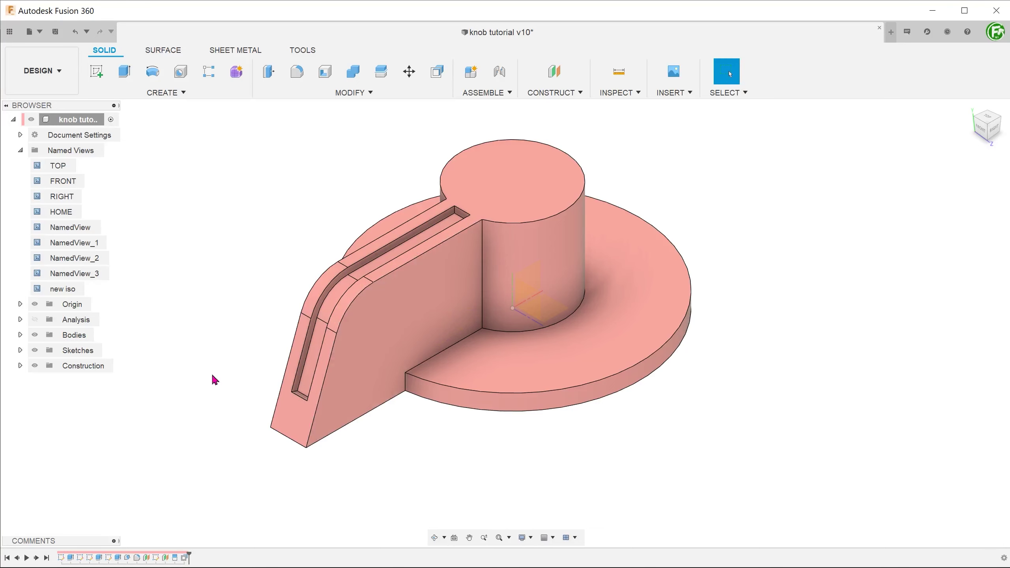
Examine the groove's depth and ends with the section analysis in the RIGHT named view.
click(35, 319)
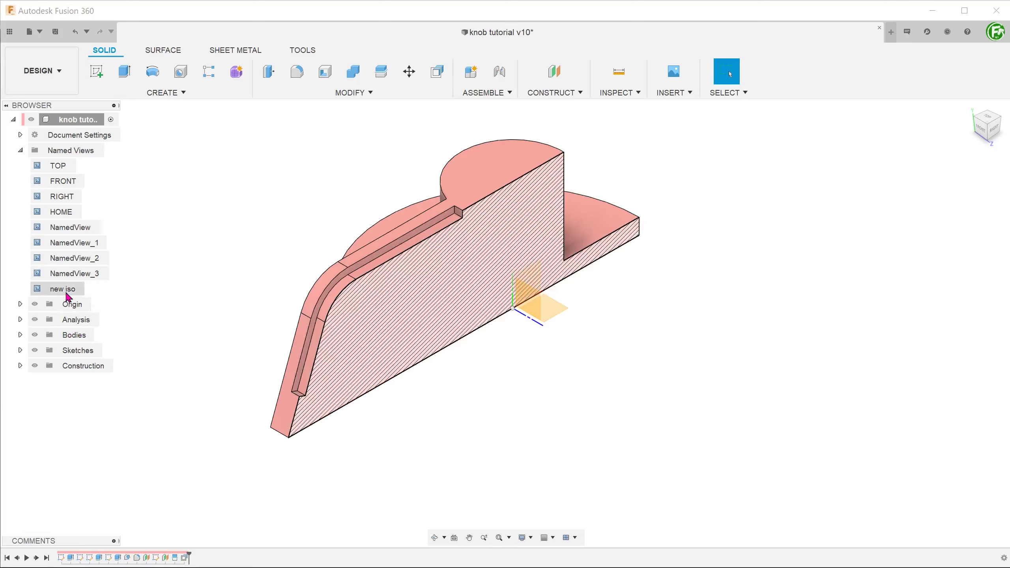
double_click(61, 196)
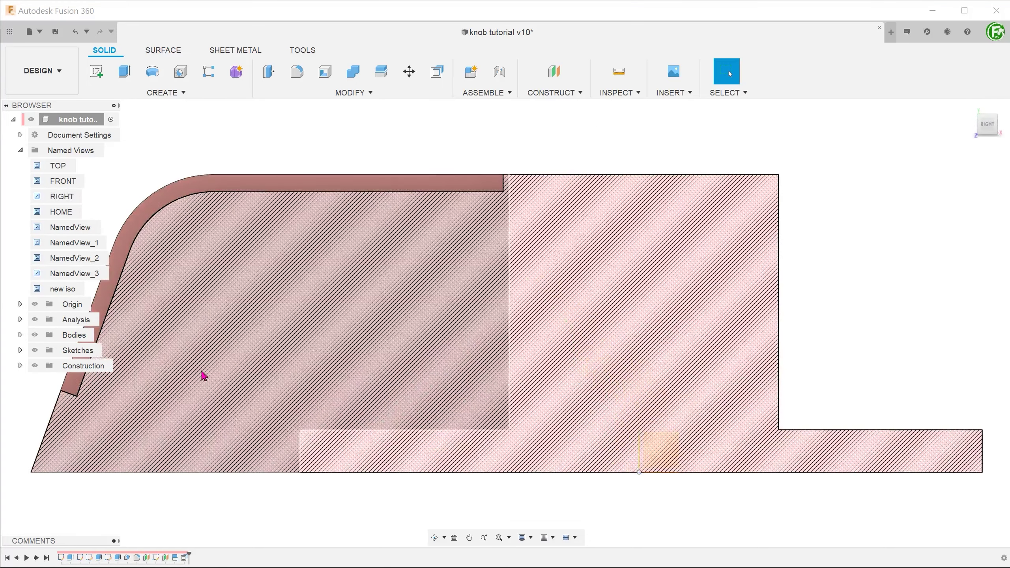
Inspect the groove's lower end and bend up close in the sectioned RIGHT view.
scroll(204, 376, down, 1)
scroll(245, 425, up, 4)
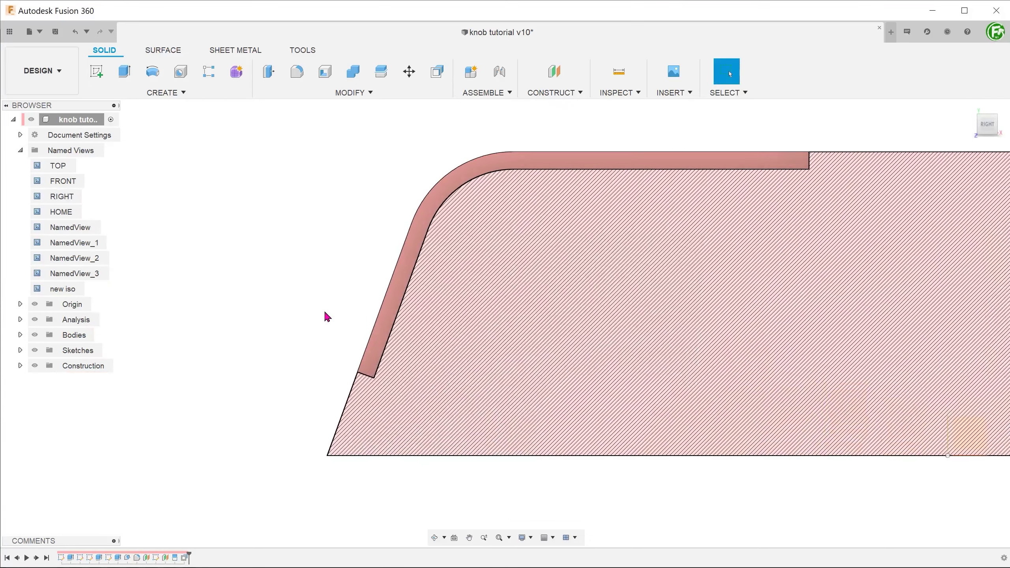
scroll(325, 317, up, 1)
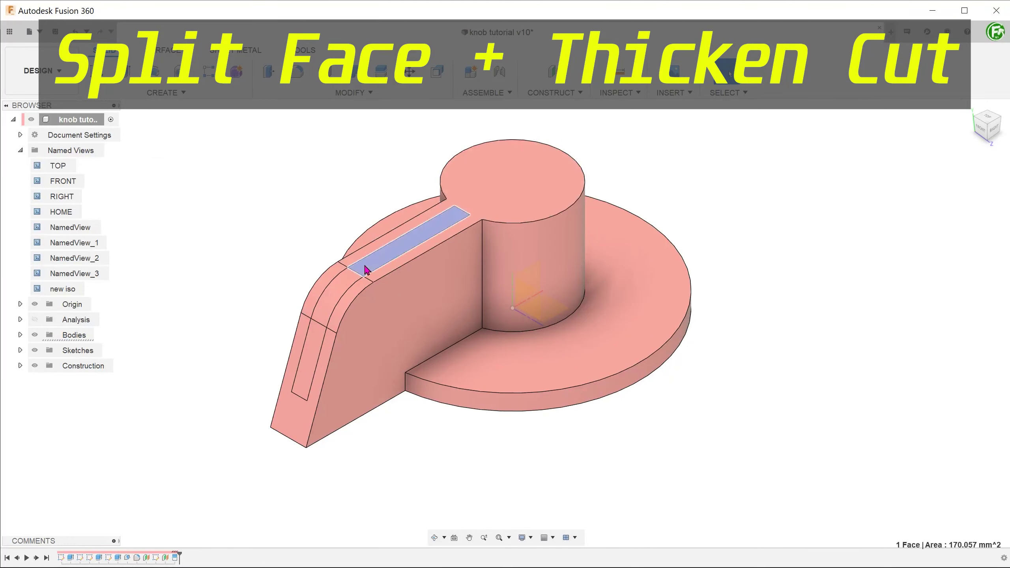
Create a 0 mm offset surface from the three narrow split faces along the arm, with chain selection off and New Body as the operation.
click(308, 358)
key(Escape)
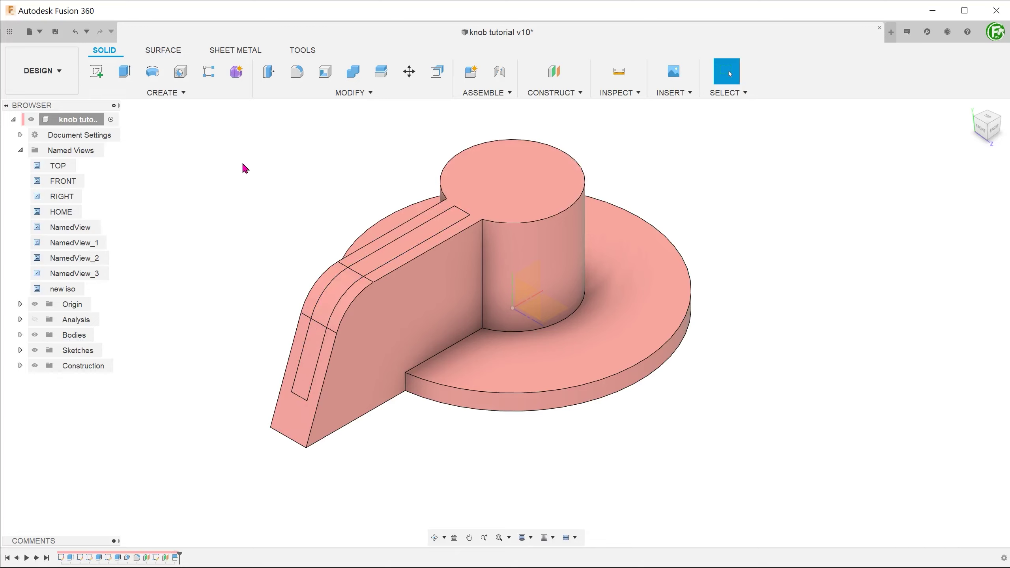
click(181, 52)
click(193, 93)
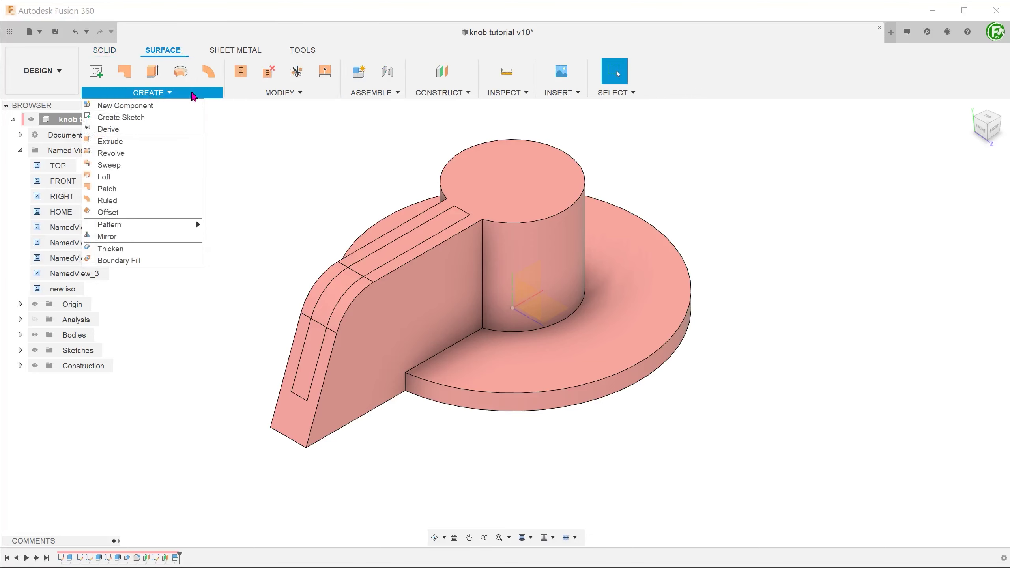
click(175, 213)
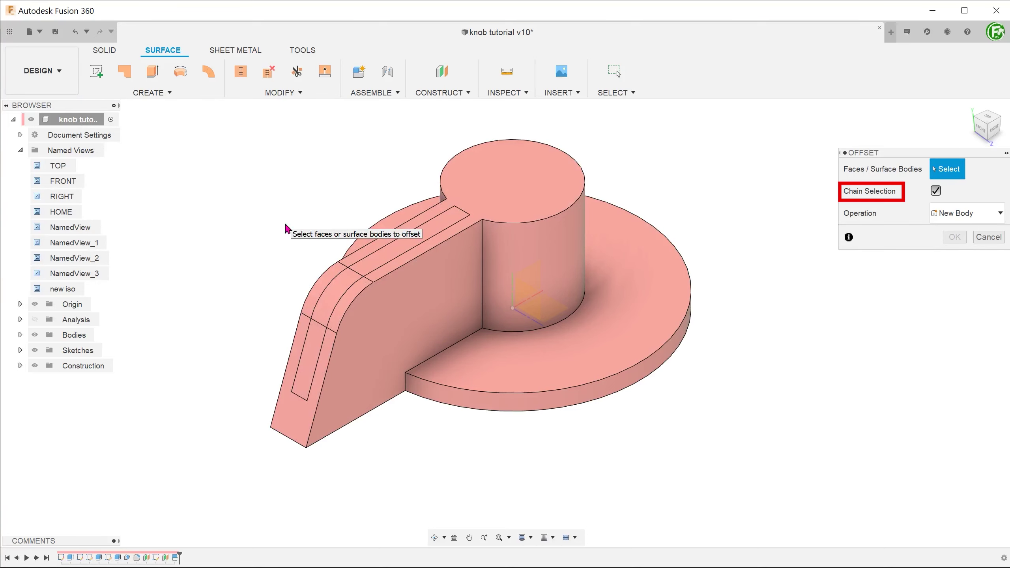
click(936, 192)
click(385, 264)
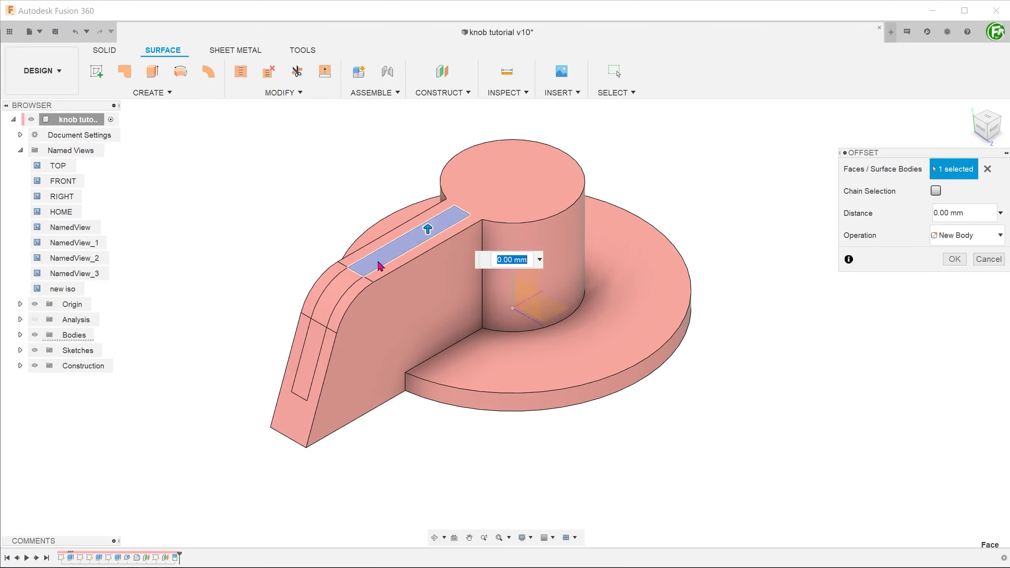
click(336, 292)
click(318, 344)
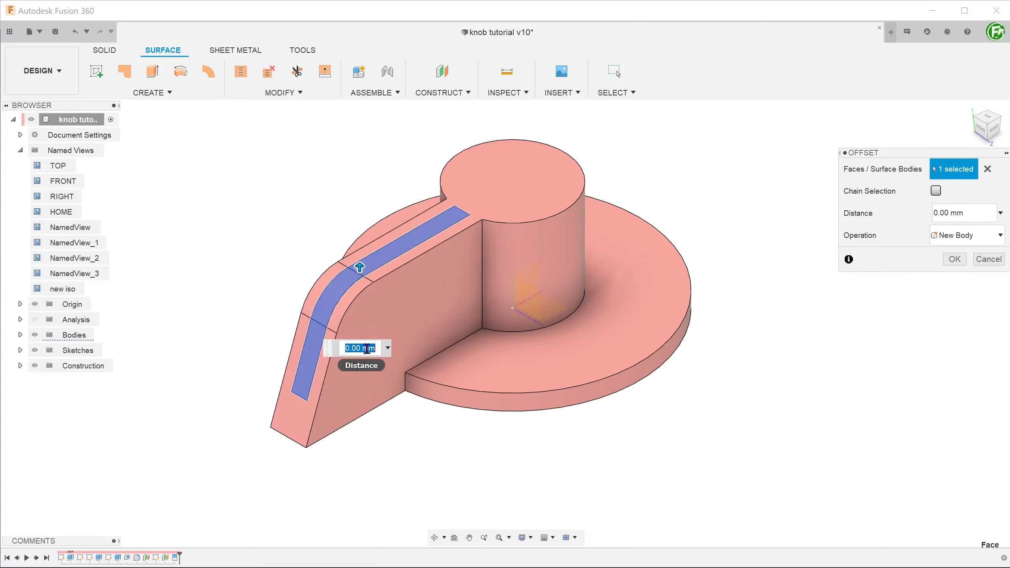
click(955, 259)
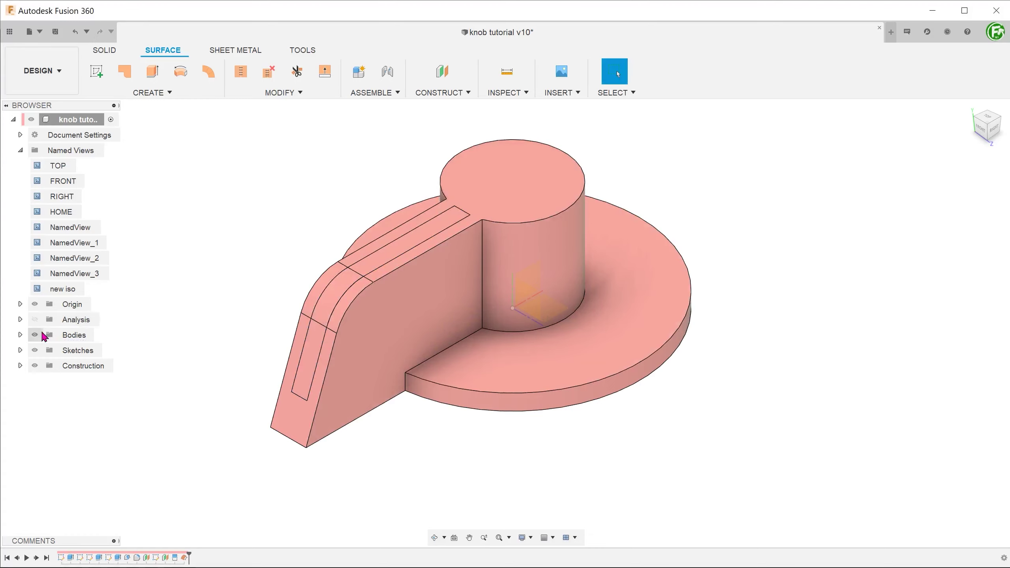
Hide the solid knob body to examine the offset surface by itself, and show the solid again.
click(20, 335)
click(36, 350)
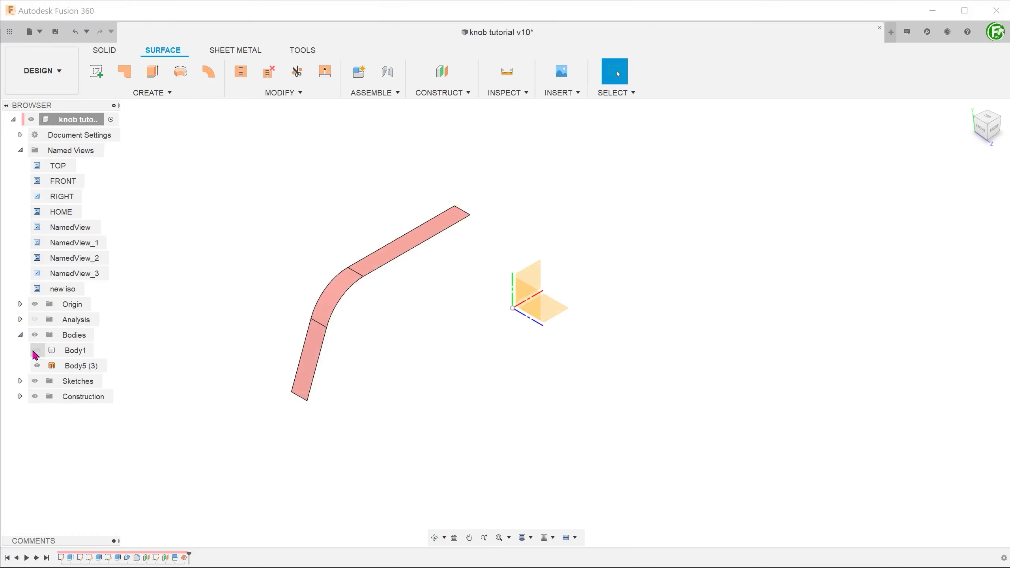
click(36, 350)
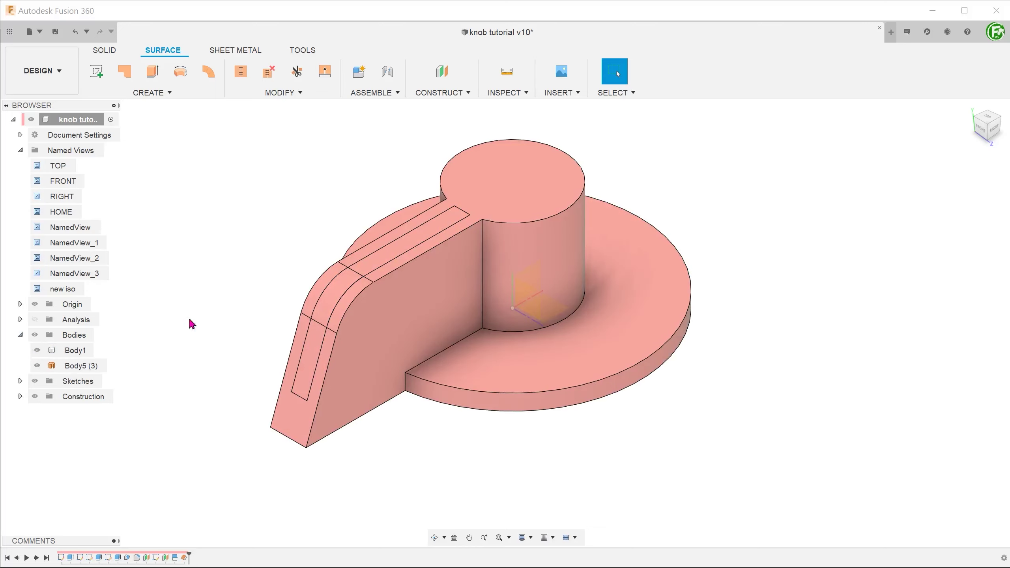
Thicken the whole offset surface chain by -2 mm on one side with the Cut operation to form the groove.
click(191, 95)
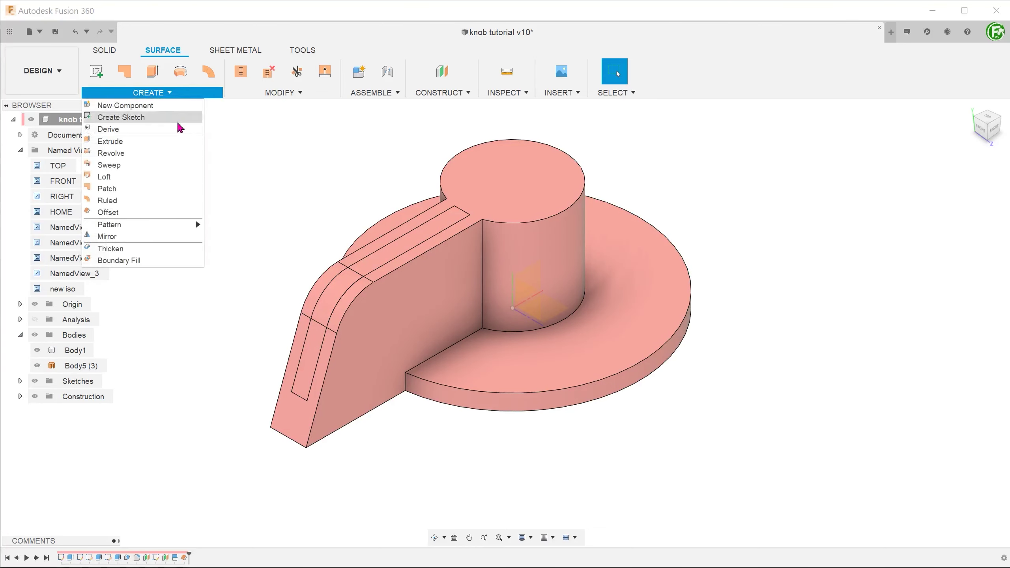
click(171, 254)
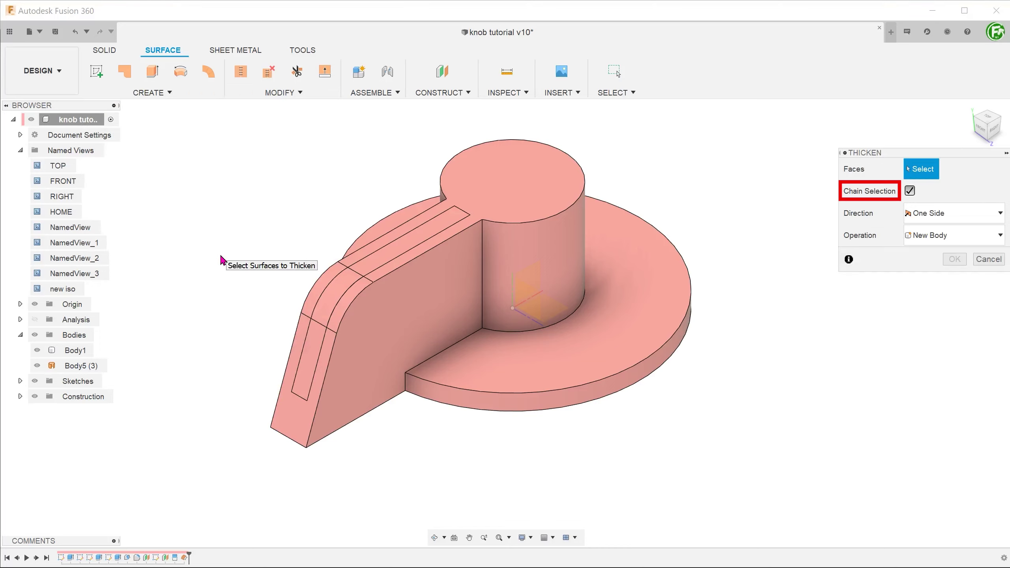
click(331, 300)
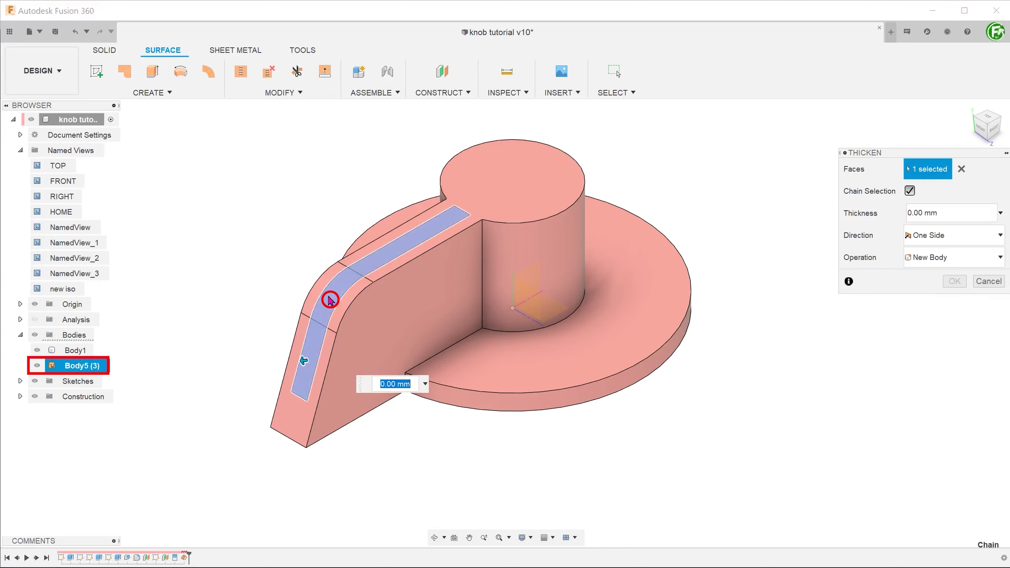
text(-2)
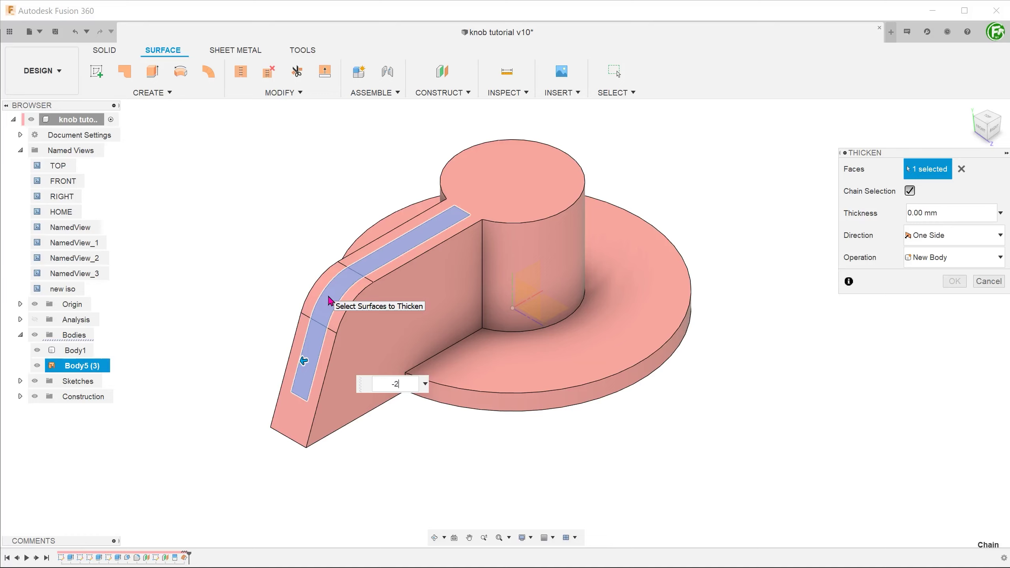
click(940, 259)
click(927, 286)
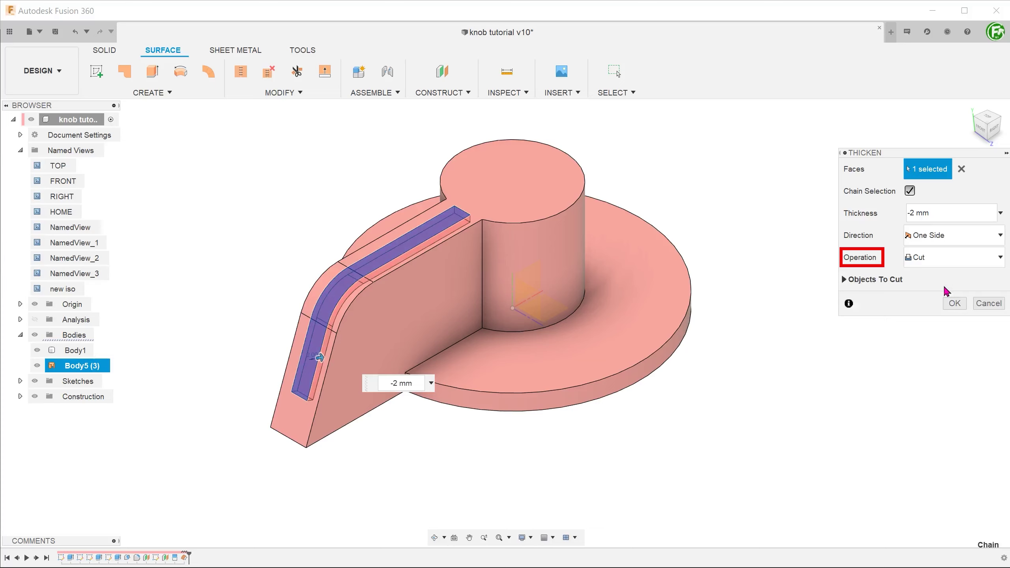
click(951, 304)
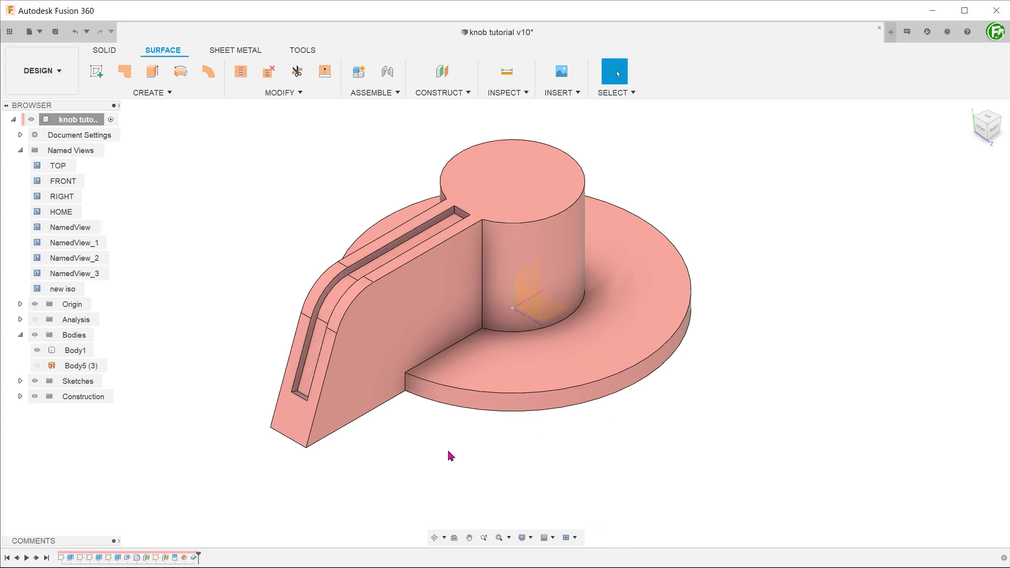
Examine the thicken-cut groove's depth and end walls with the section analysis on in the RIGHT named view.
click(35, 320)
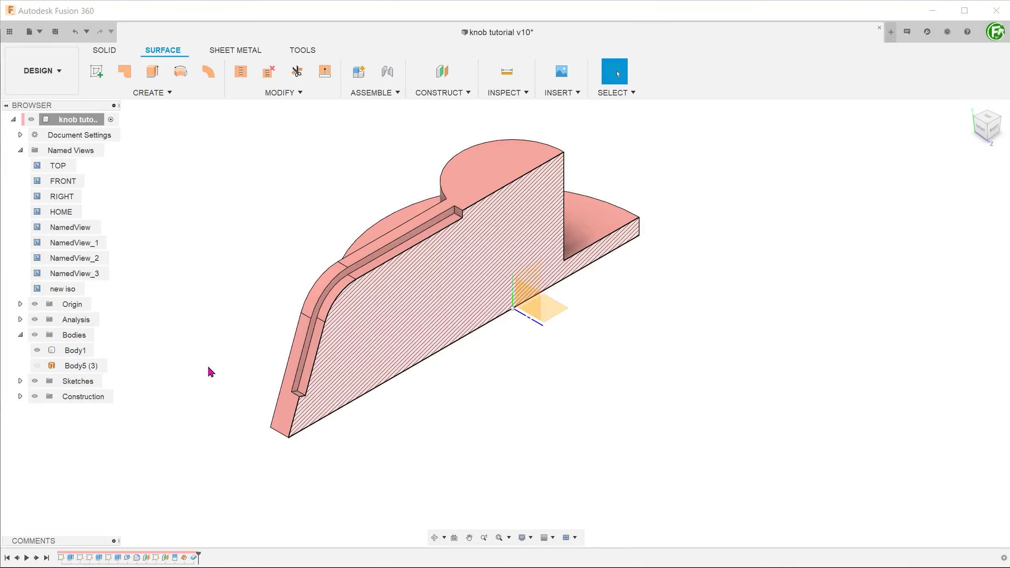
click(63, 200)
scroll(332, 469, up, 6)
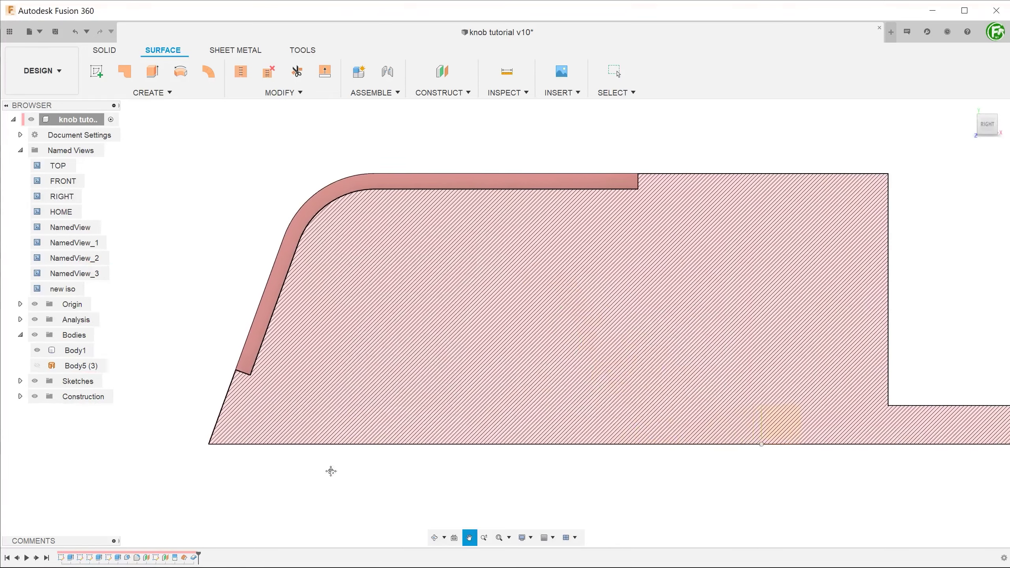
click(423, 373)
key(Escape)
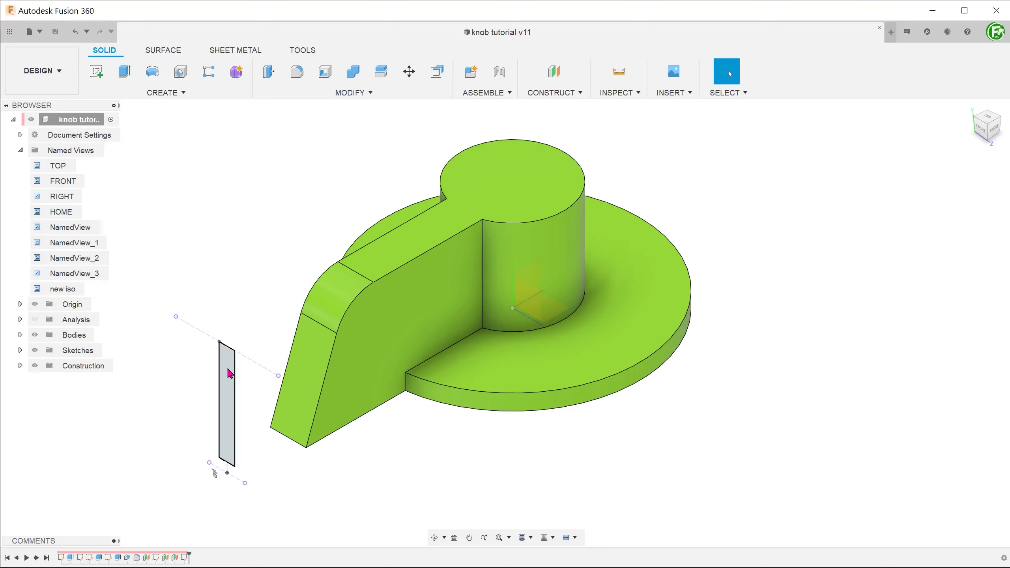
Split the knob's top face and the arm's rounded and sloping faces, using the upright rectangle profile beyond the arm's tip as the splitting tool.
click(345, 95)
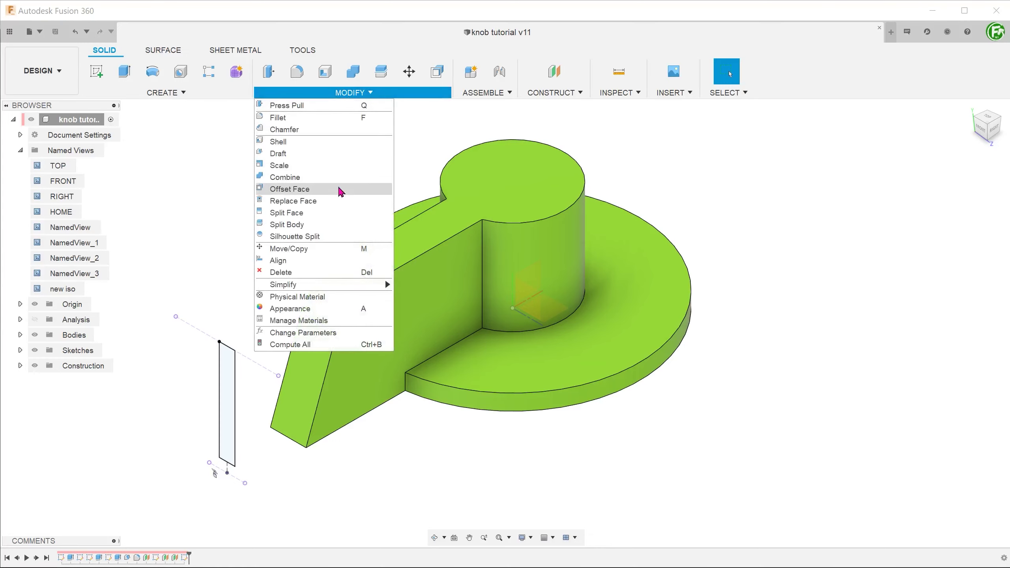
click(351, 215)
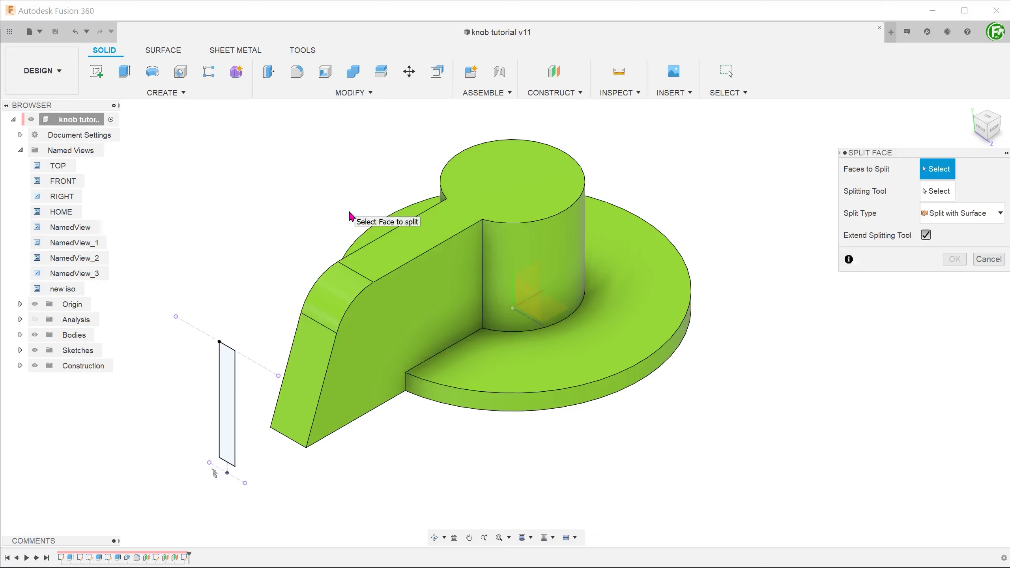
click(399, 253)
click(342, 290)
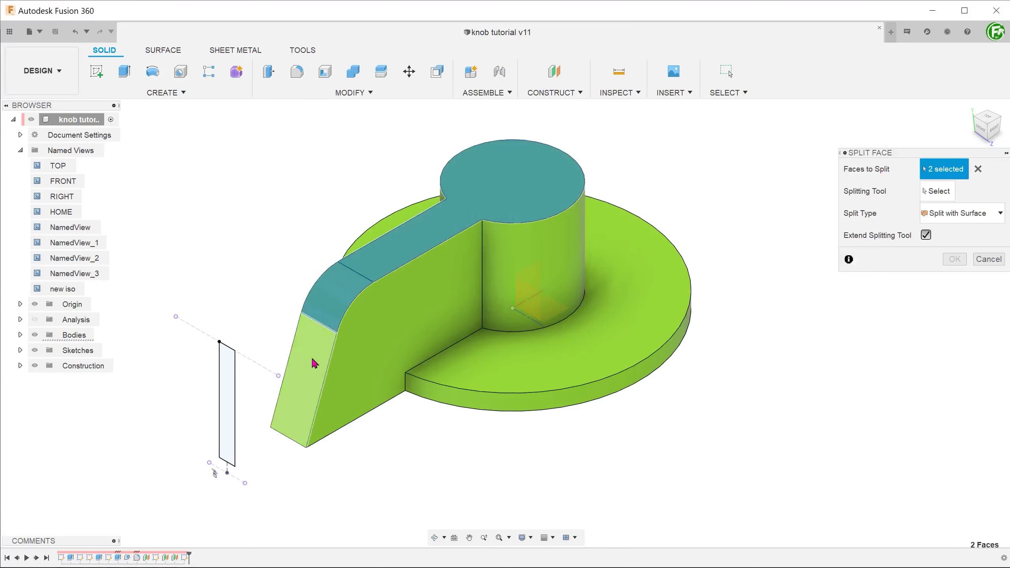
click(314, 365)
click(932, 191)
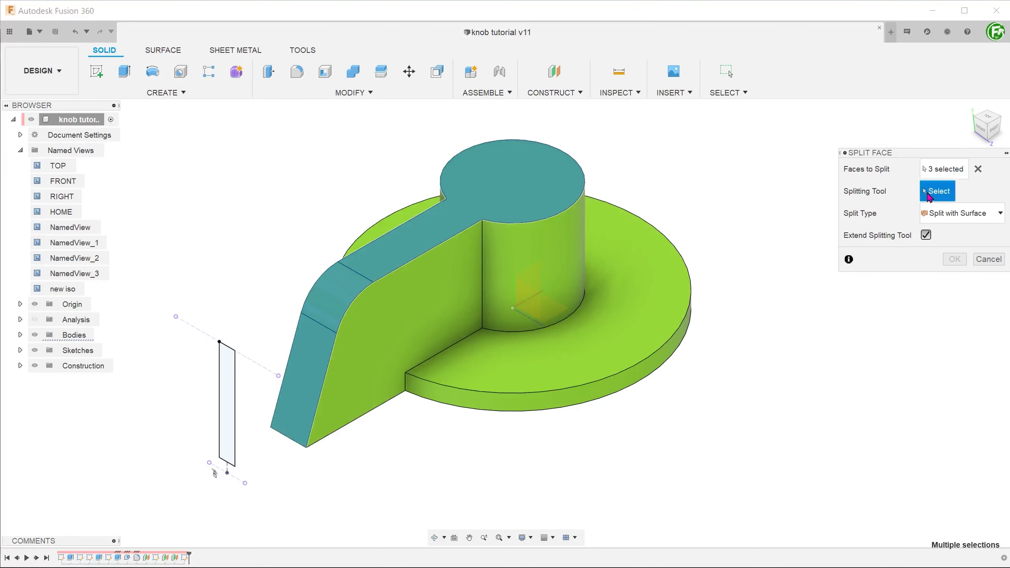
click(236, 412)
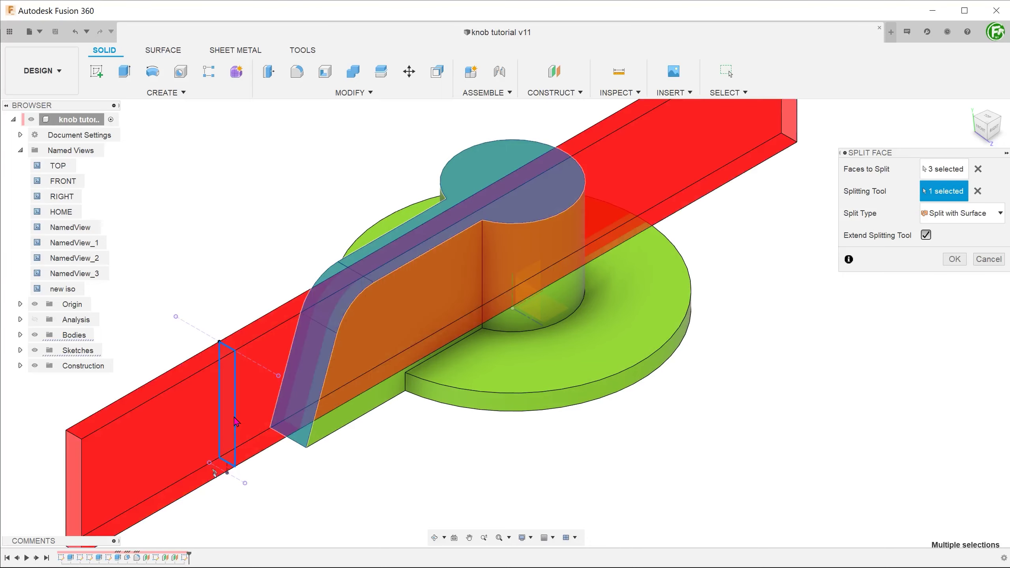
click(954, 259)
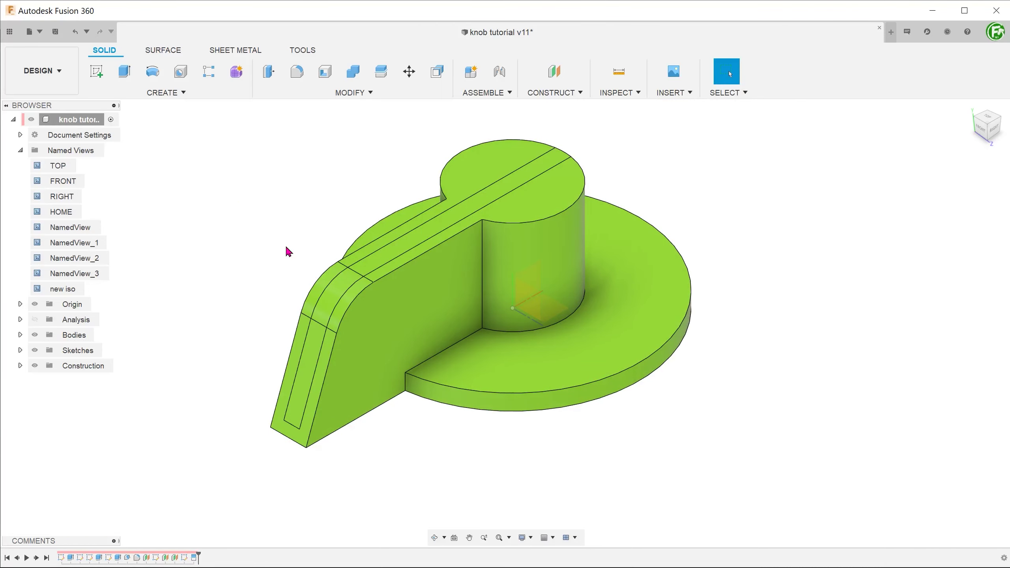
Sketch a straight line across the width of the narrow strip on the knob's top face, near where the arm meets the hub.
click(514, 186)
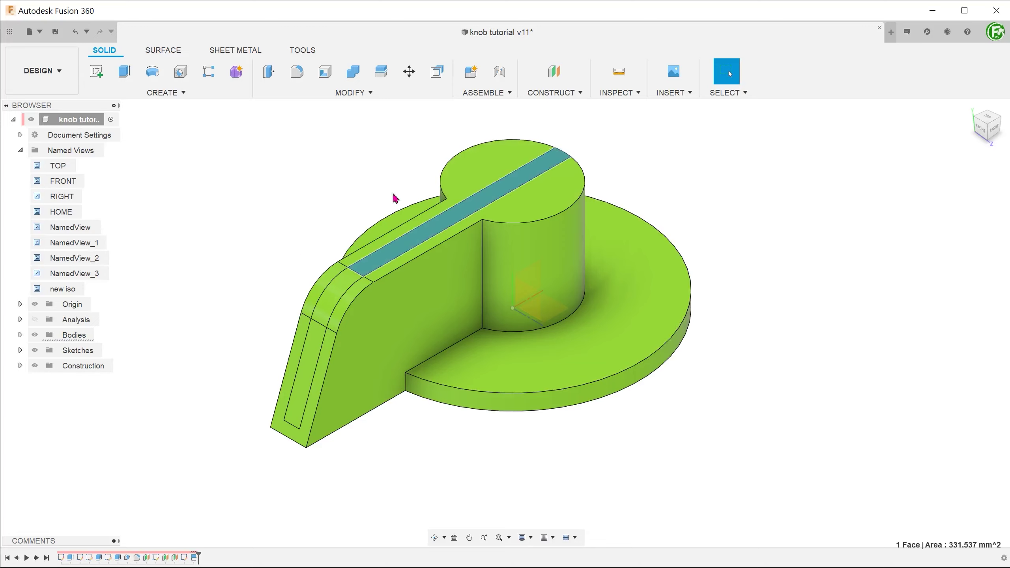
double_click(58, 165)
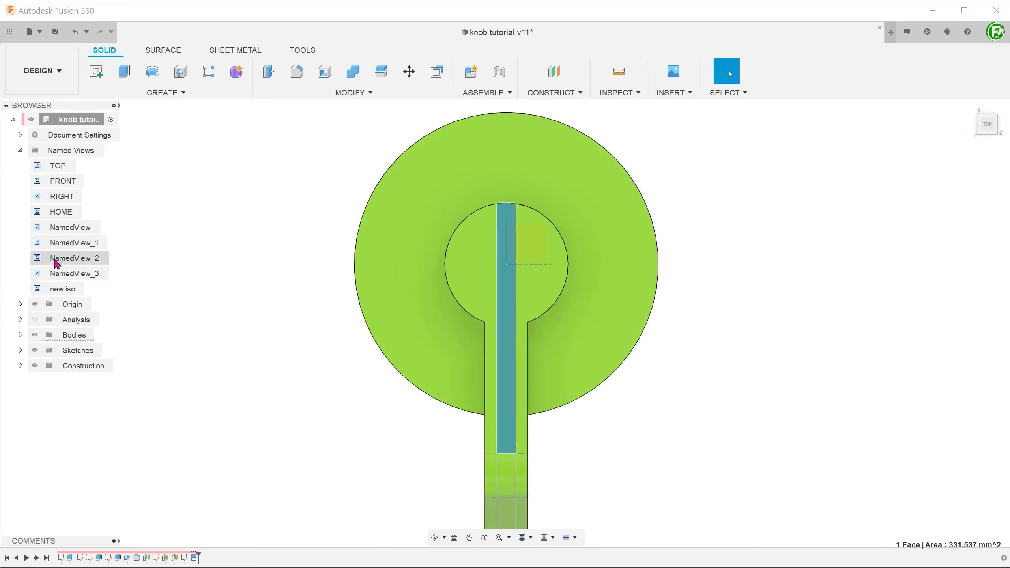
double_click(61, 289)
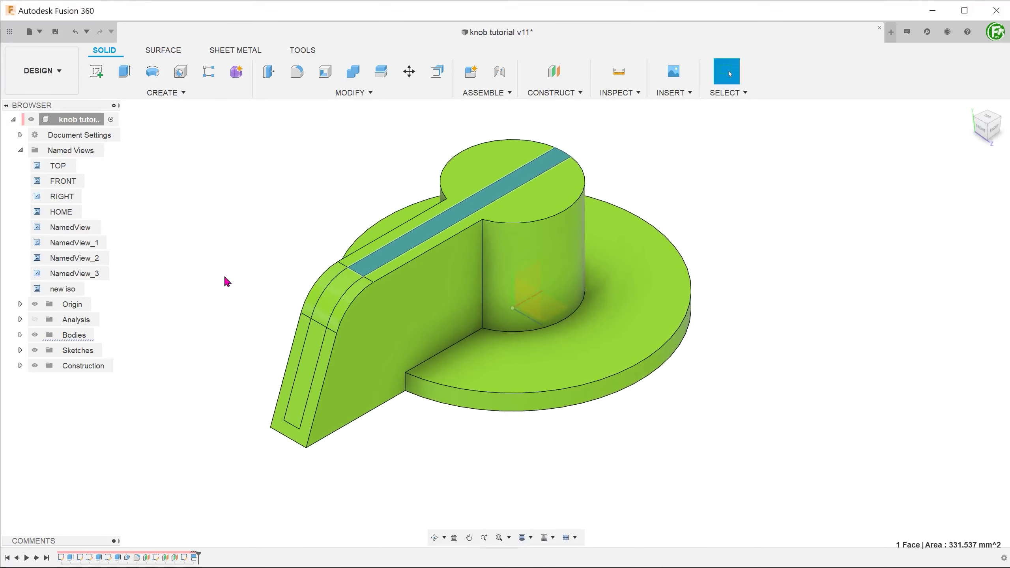
right_click(434, 238)
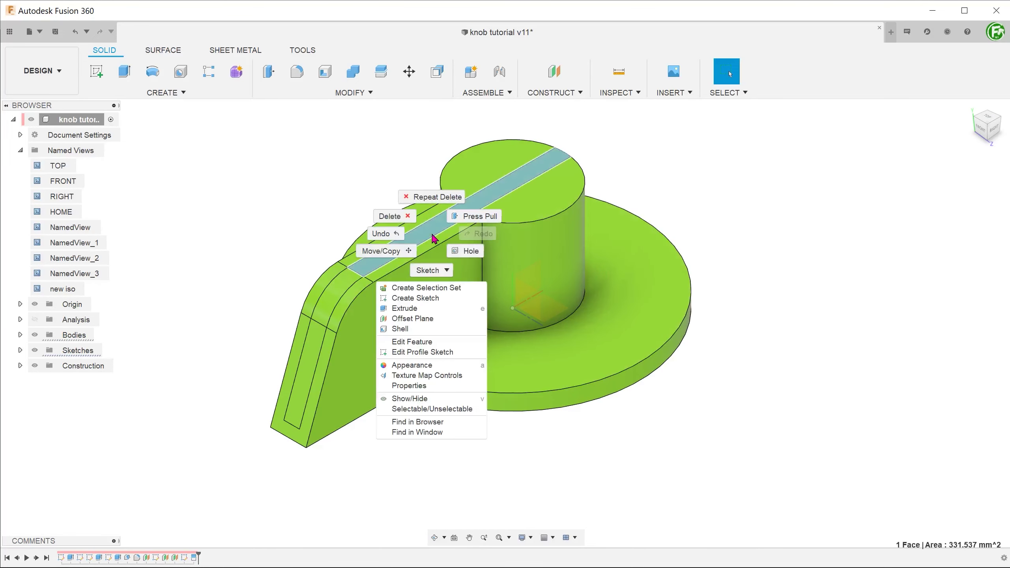
click(433, 298)
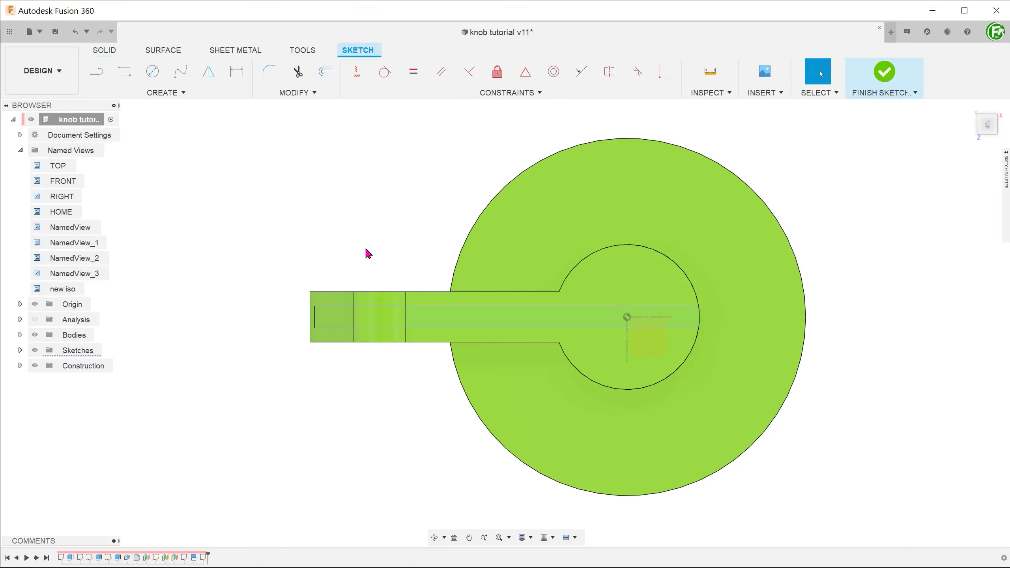
key(l)
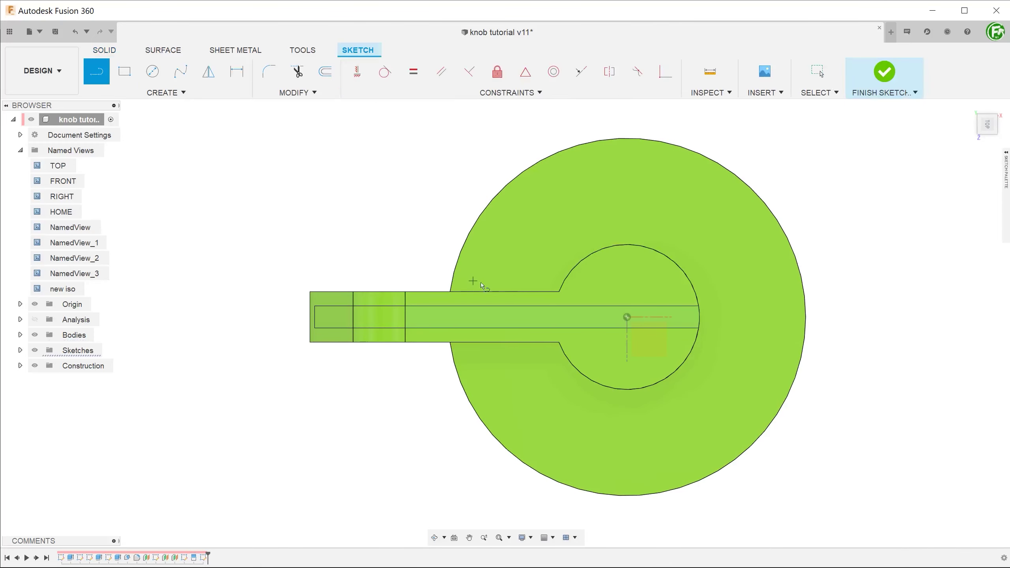
click(547, 306)
double_click(547, 329)
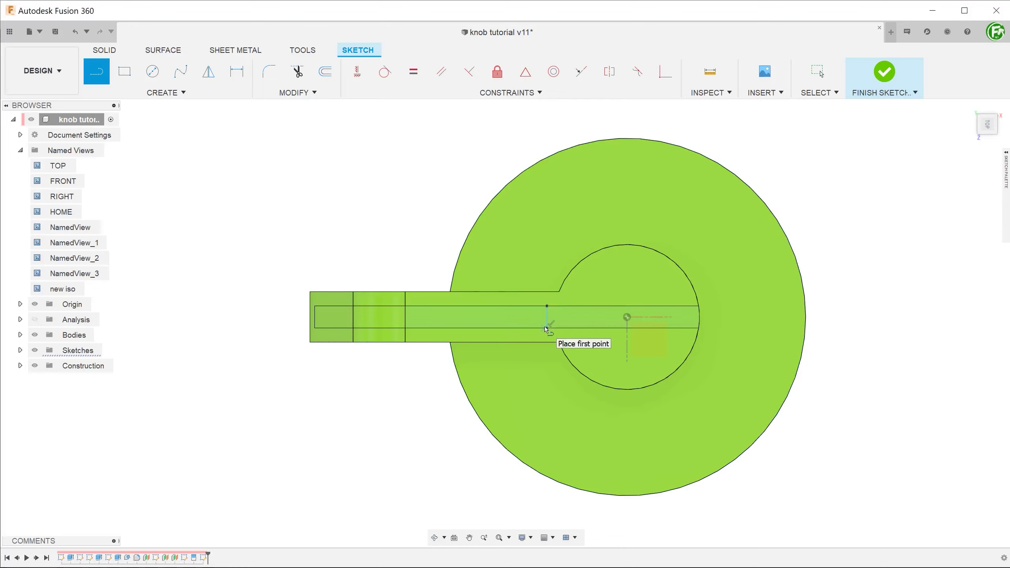
Dimension the sketched line 17 mm from the origin and finish the sketch.
key(Escape)
key(d)
click(548, 315)
click(627, 317)
click(602, 237)
key(Return)
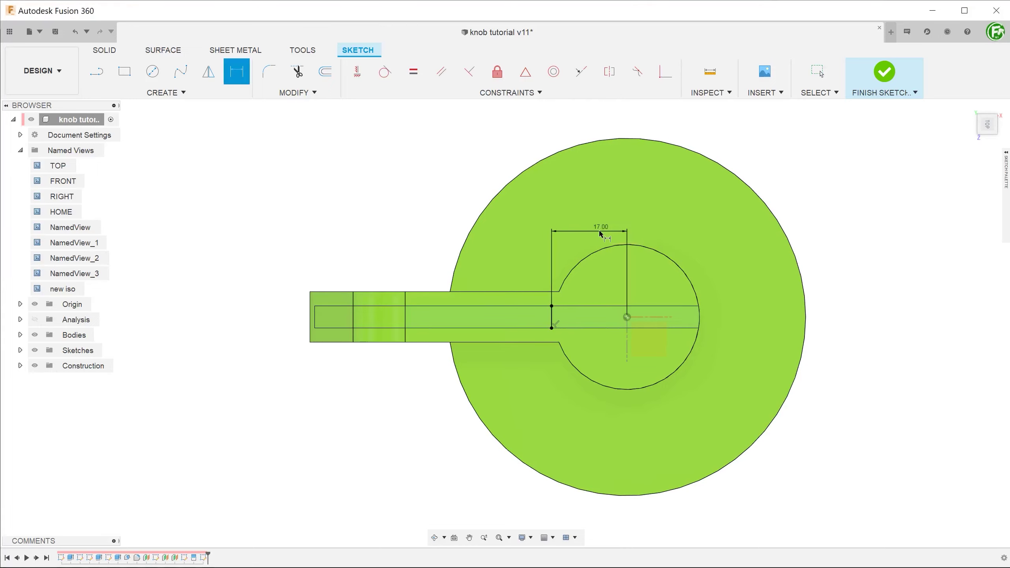
click(885, 75)
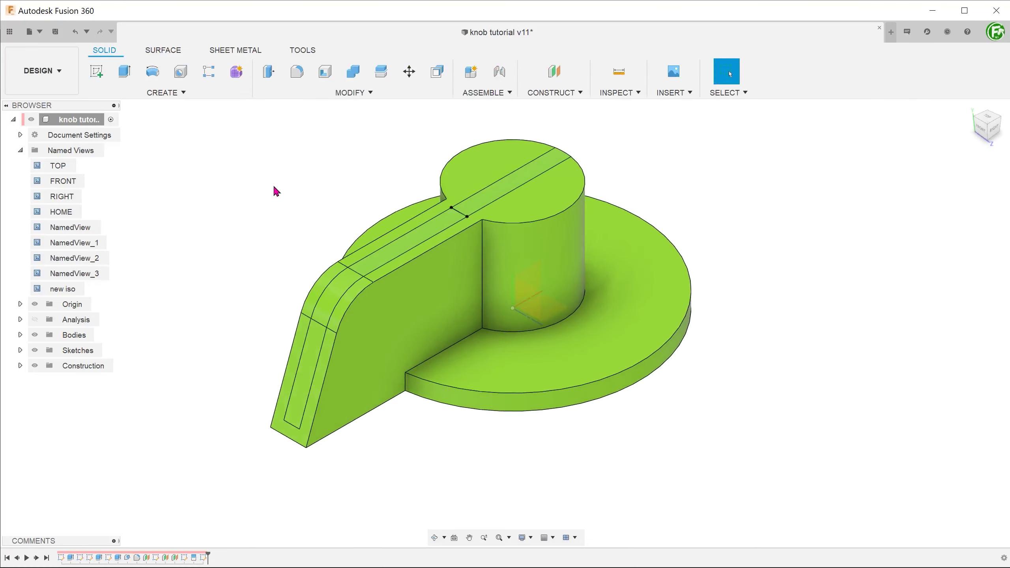
Split the narrow strip face on the knob's top, using the sketched line across it as the splitting tool.
text(sspl)
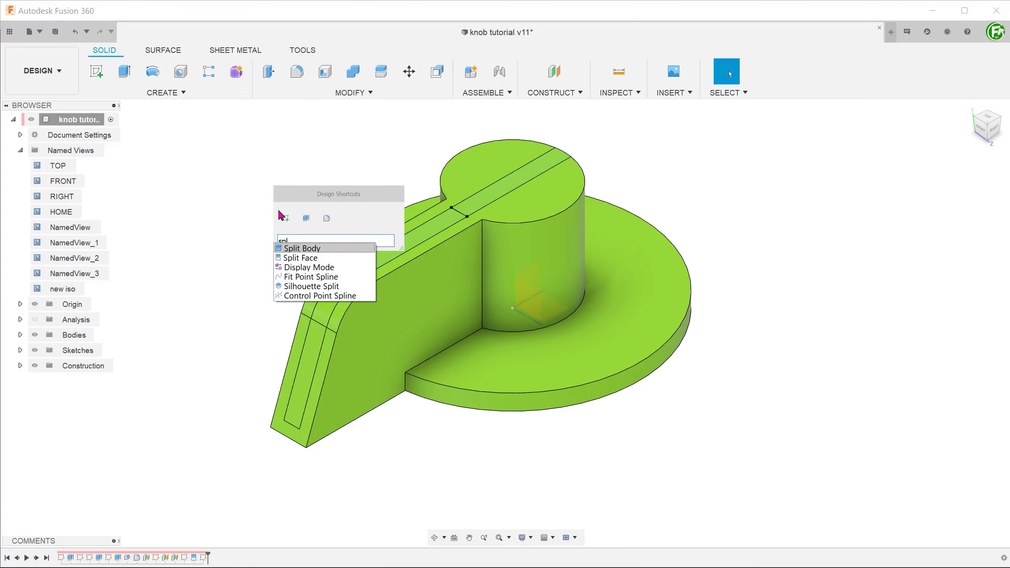
click(303, 258)
click(383, 257)
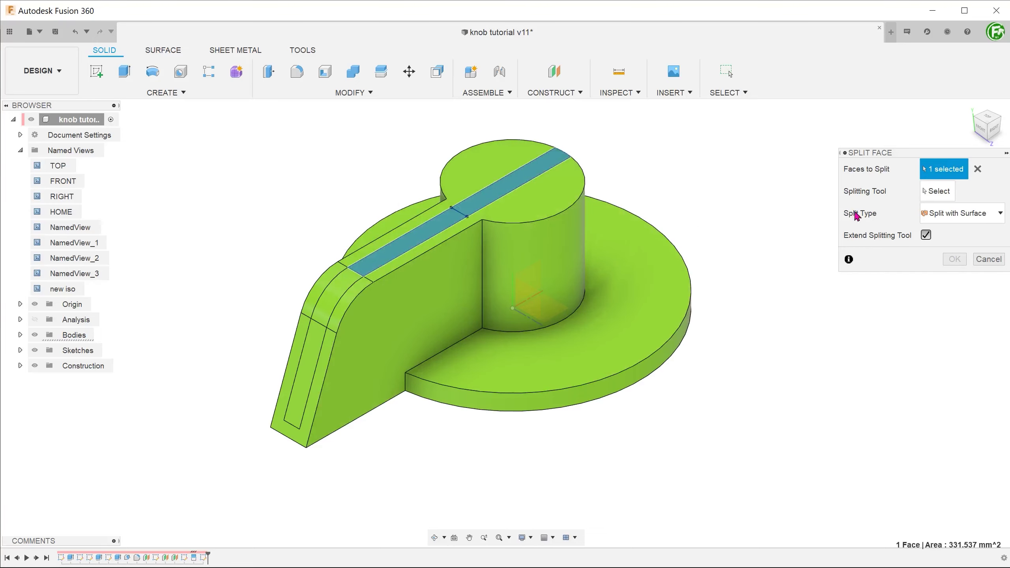
click(931, 191)
click(467, 218)
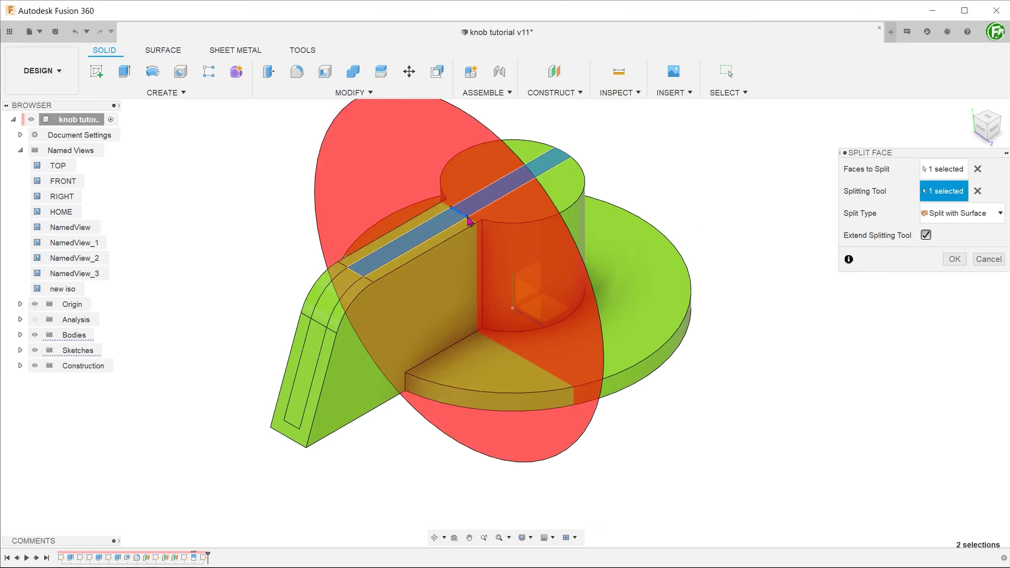
click(954, 259)
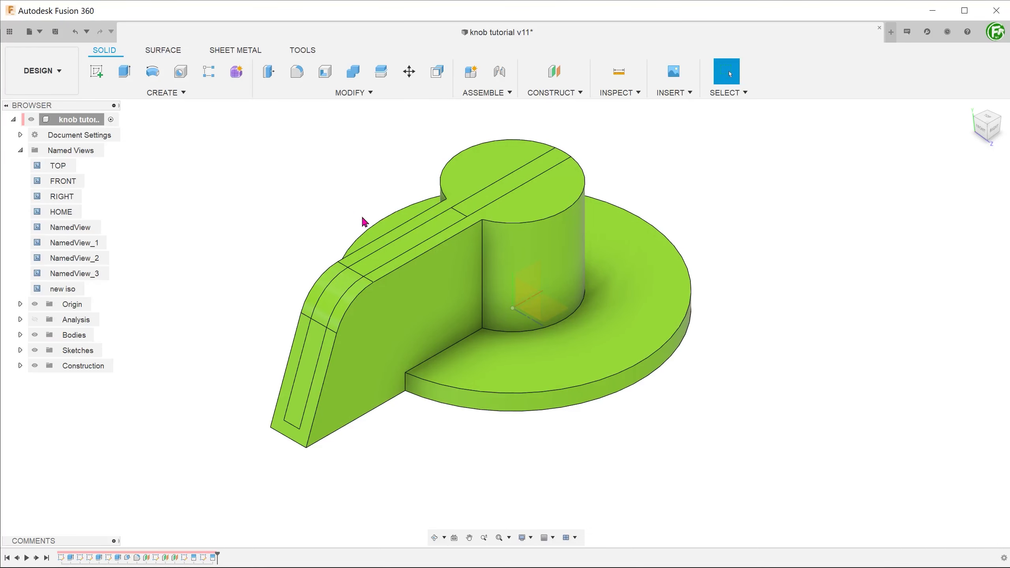
click(423, 237)
click(241, 239)
Offset the strip's flat, rounded and sloping faces along the arm by -1 mm with Offset Face.
click(339, 94)
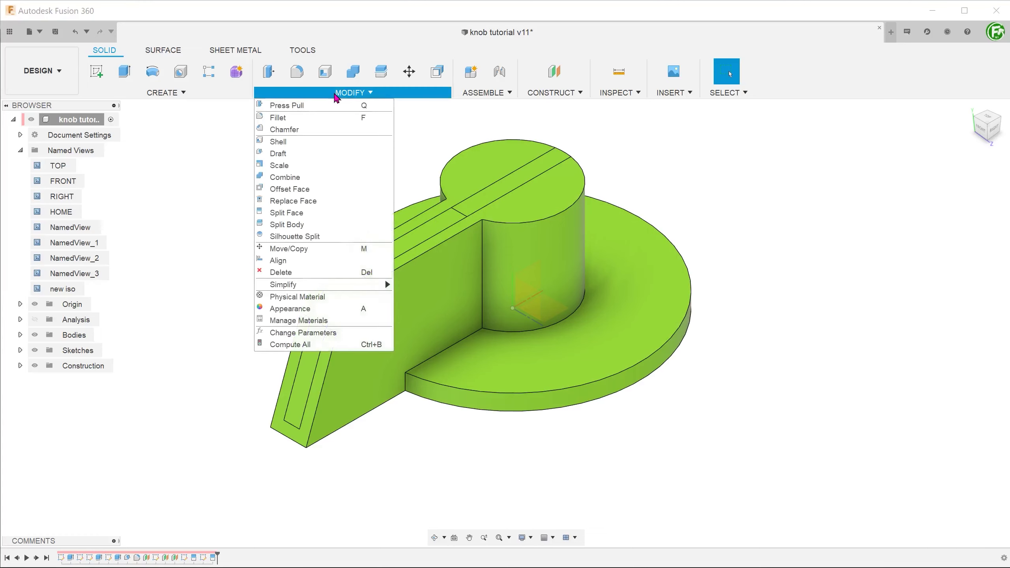
click(333, 189)
click(397, 244)
click(328, 295)
click(312, 351)
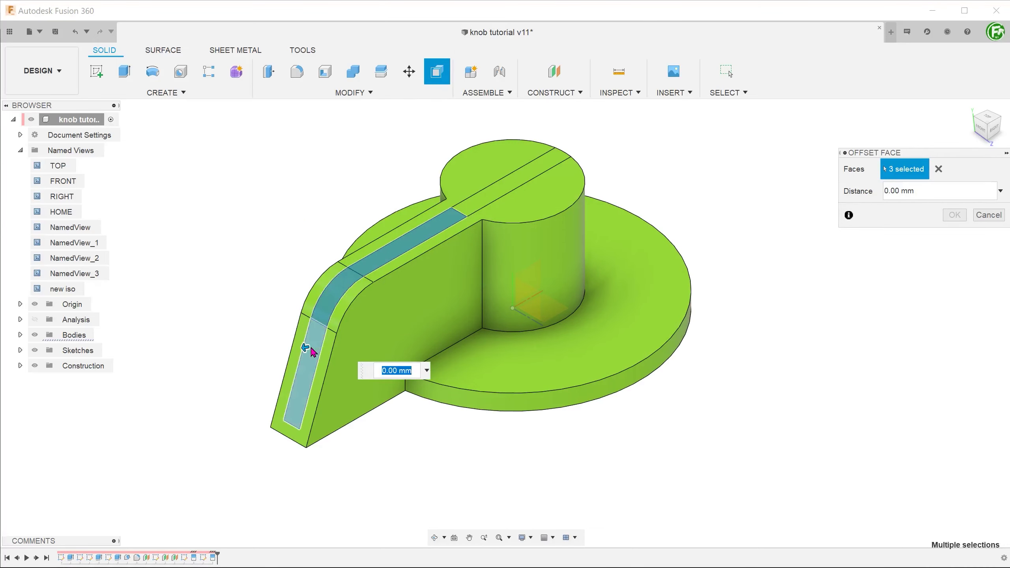
text(-1)
key(Return)
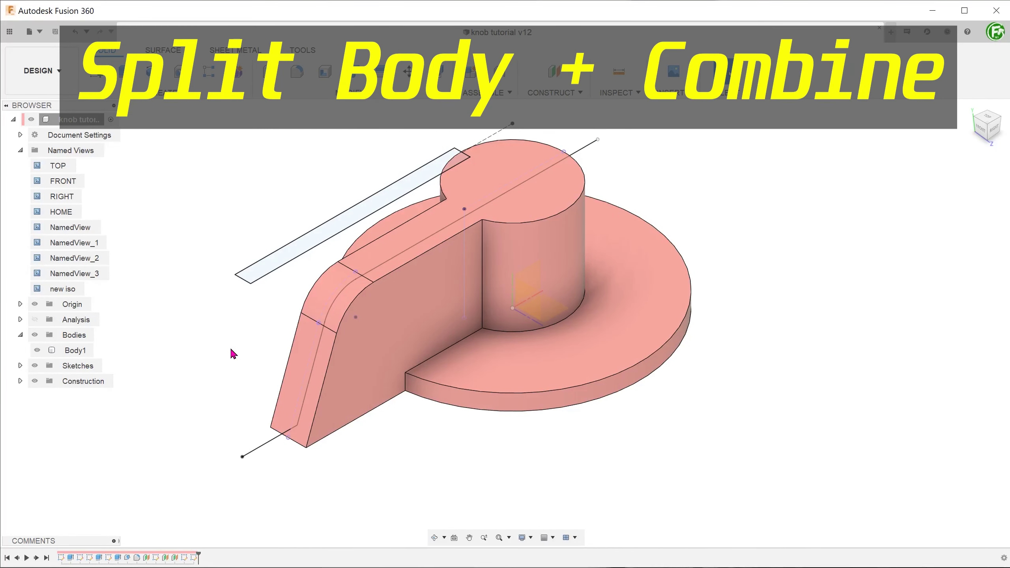
Examine the narrow rectangle profile above the knob and the offset path sketch in the RIGHT named view, and return to the new iso view.
click(251, 283)
click(201, 346)
double_click(257, 448)
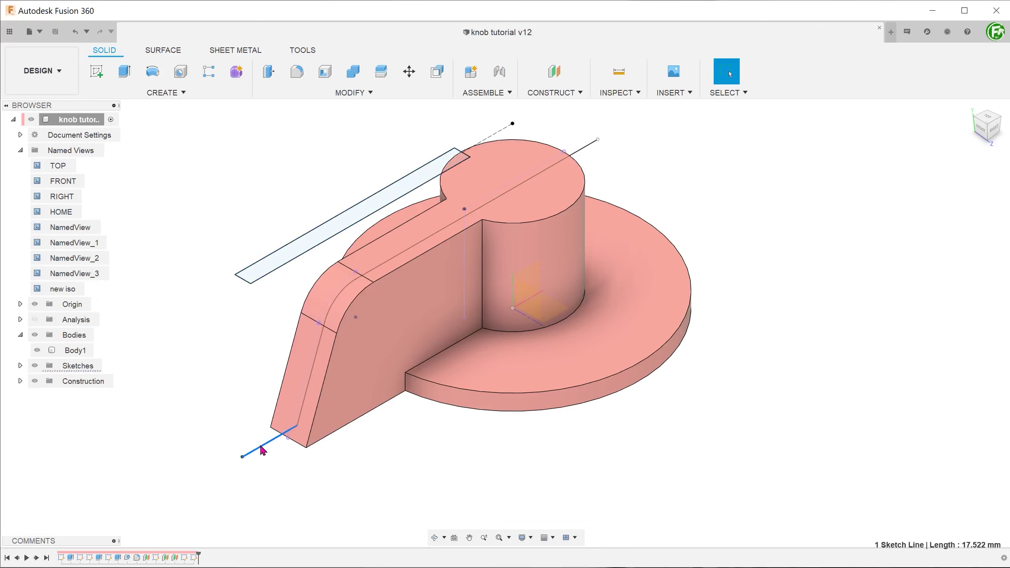
double_click(62, 196)
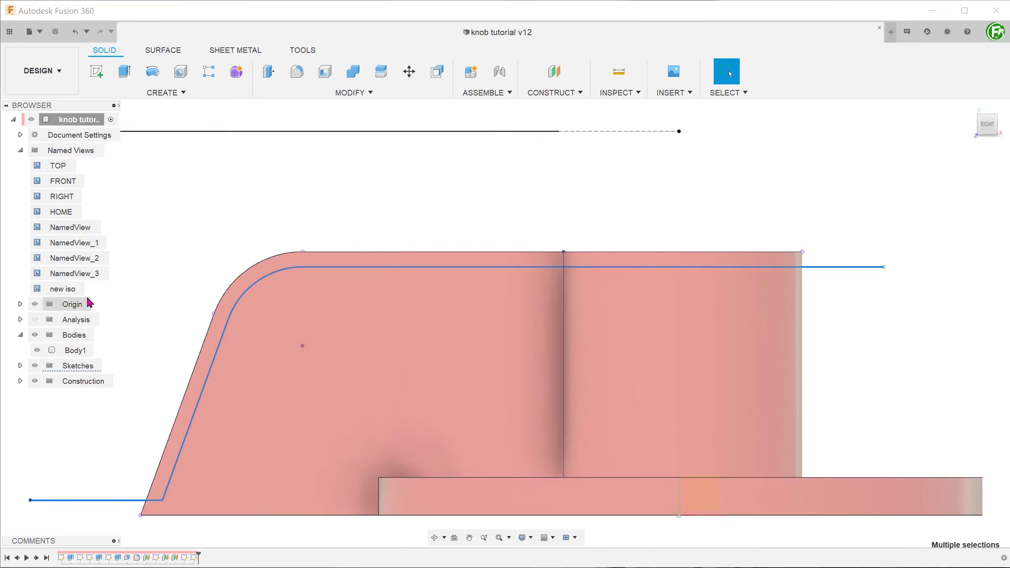
double_click(63, 289)
click(193, 349)
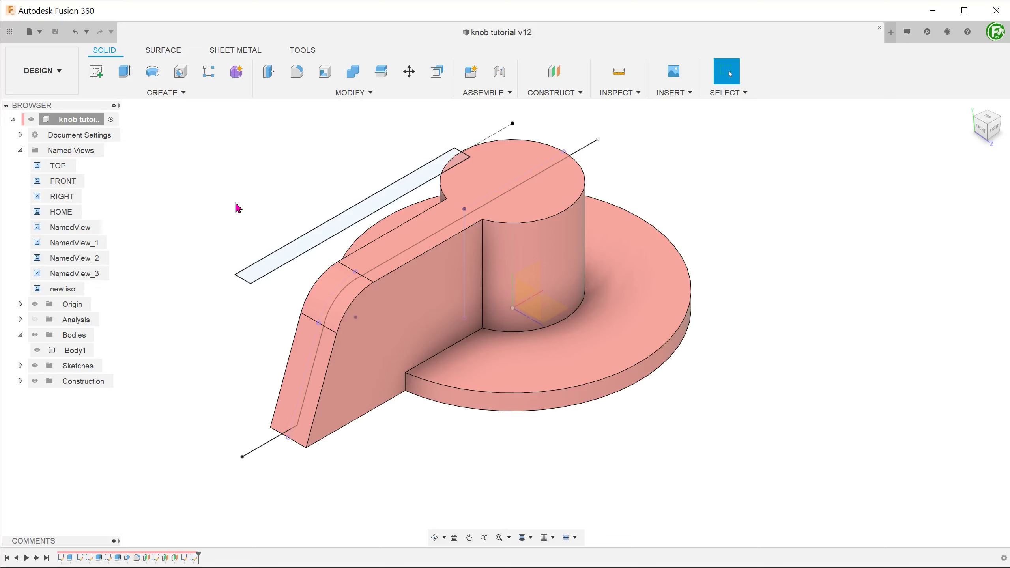
Split the knob body with Split Body, using the offset path sketch beneath its top and arm faces as the splitting tool.
click(367, 94)
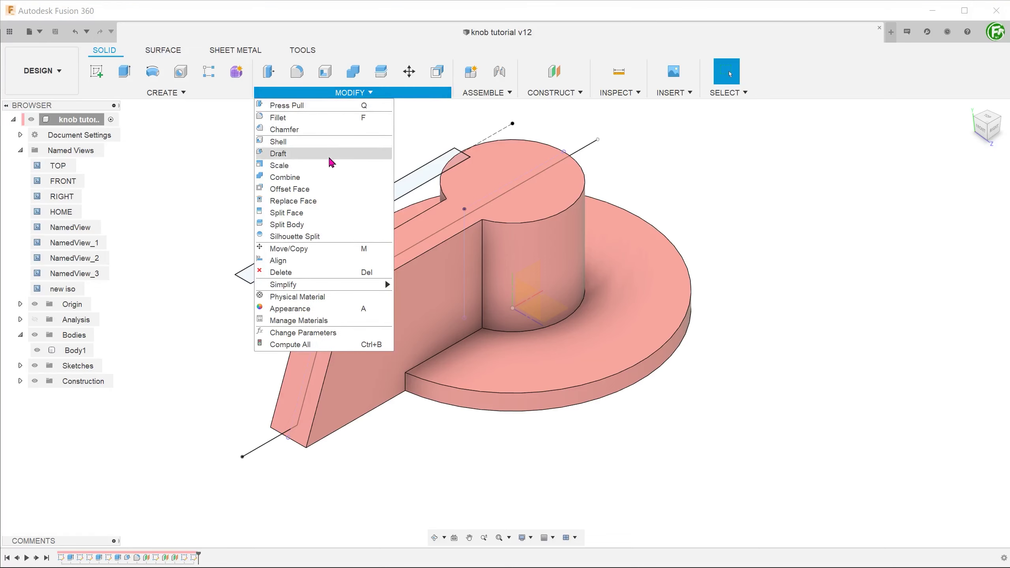
click(335, 225)
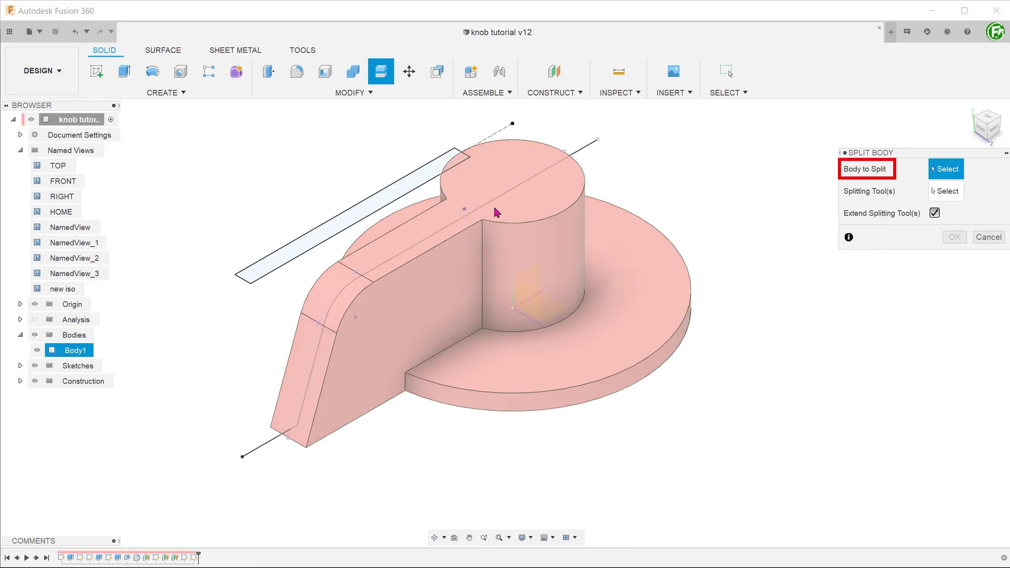
click(532, 207)
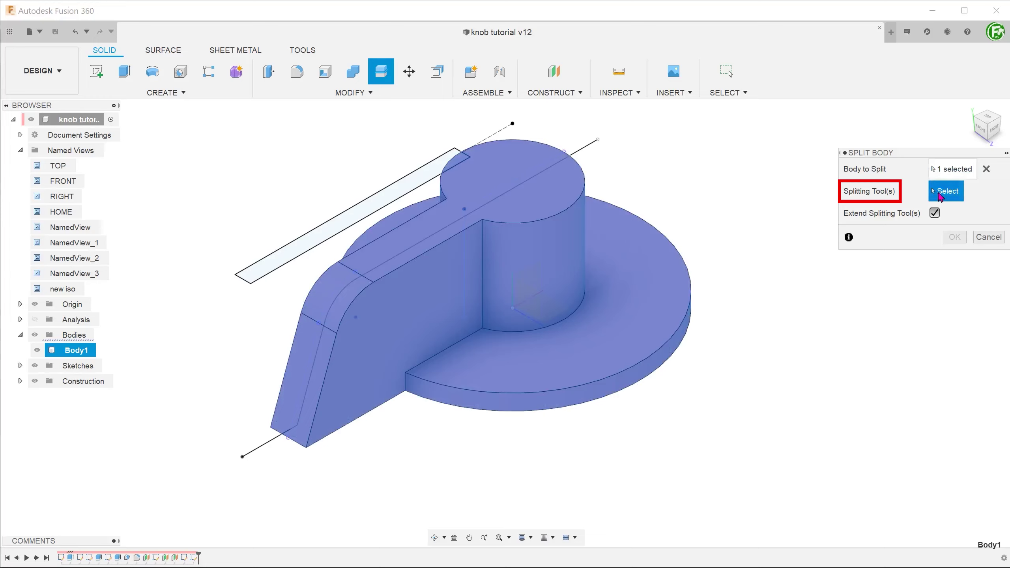
click(588, 146)
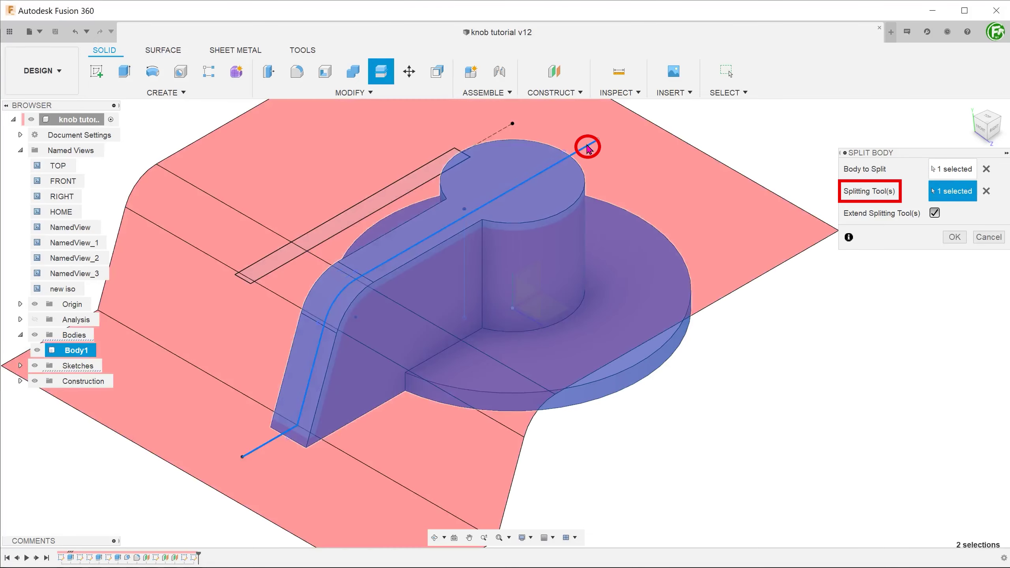
click(951, 238)
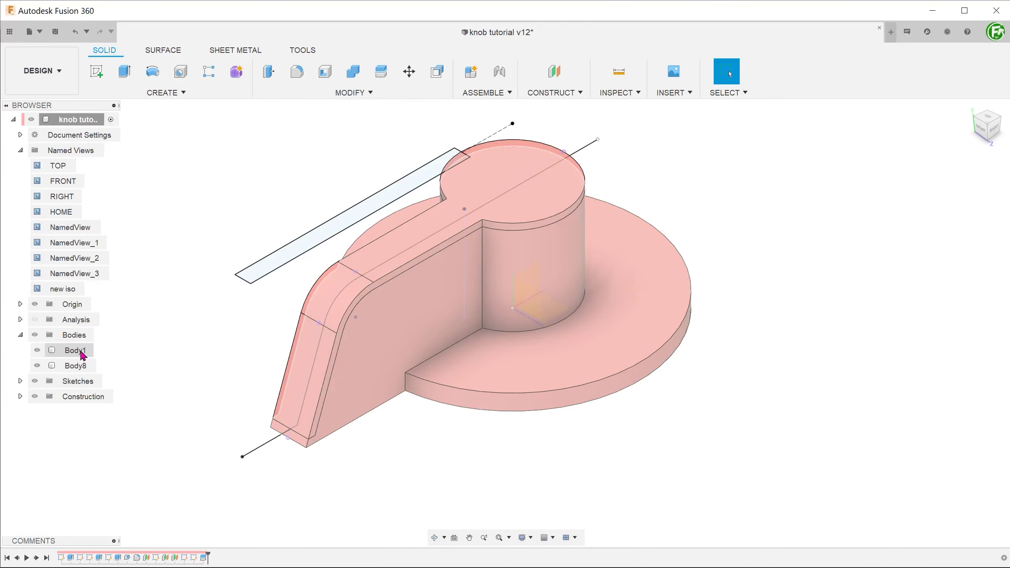
Check which body is the thin upper shell and hide Body1, leaving only that shell shown.
click(82, 366)
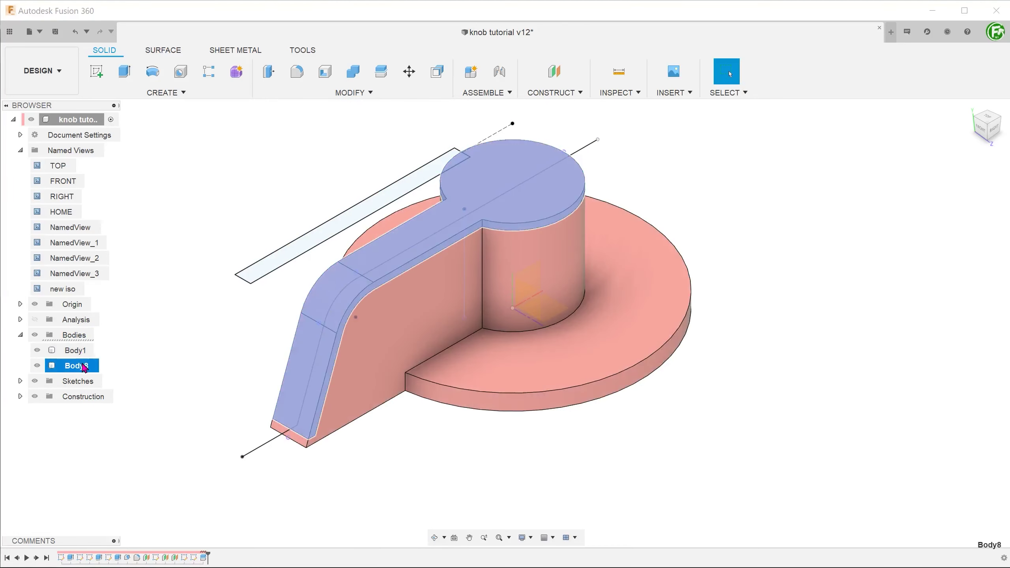
click(142, 382)
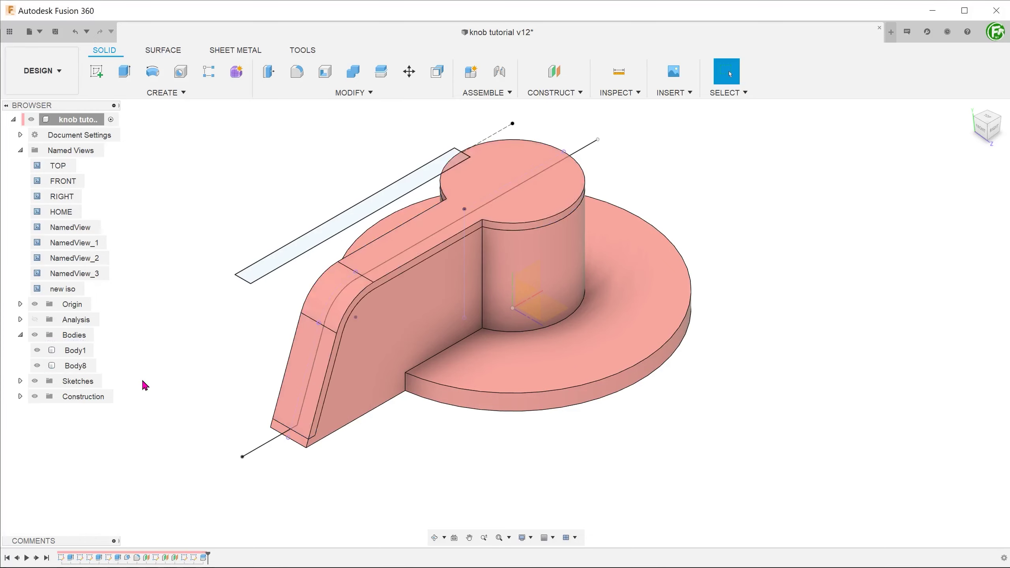
click(38, 352)
click(37, 350)
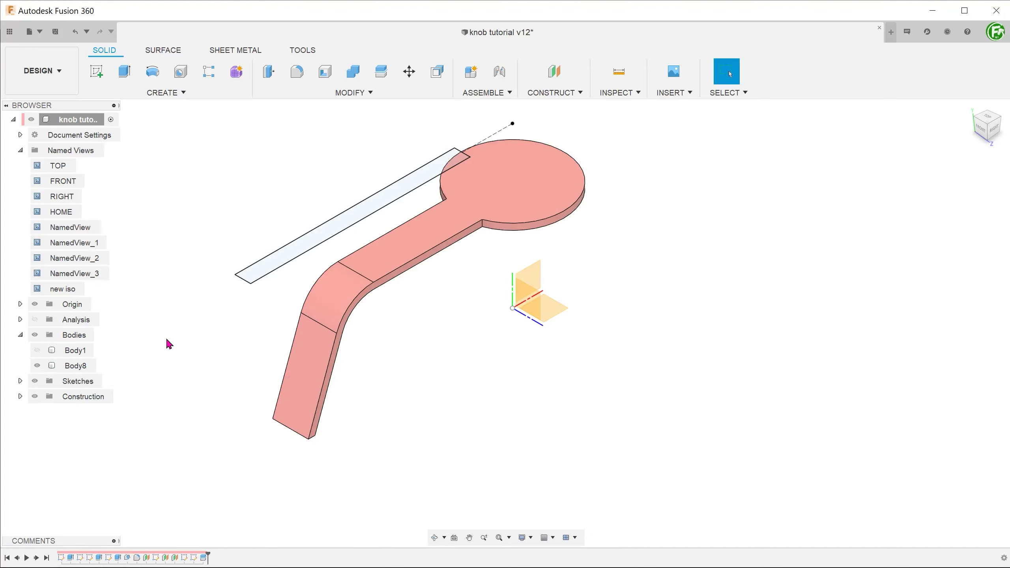
Start a Split Body operation for the thin upper shell.
click(344, 94)
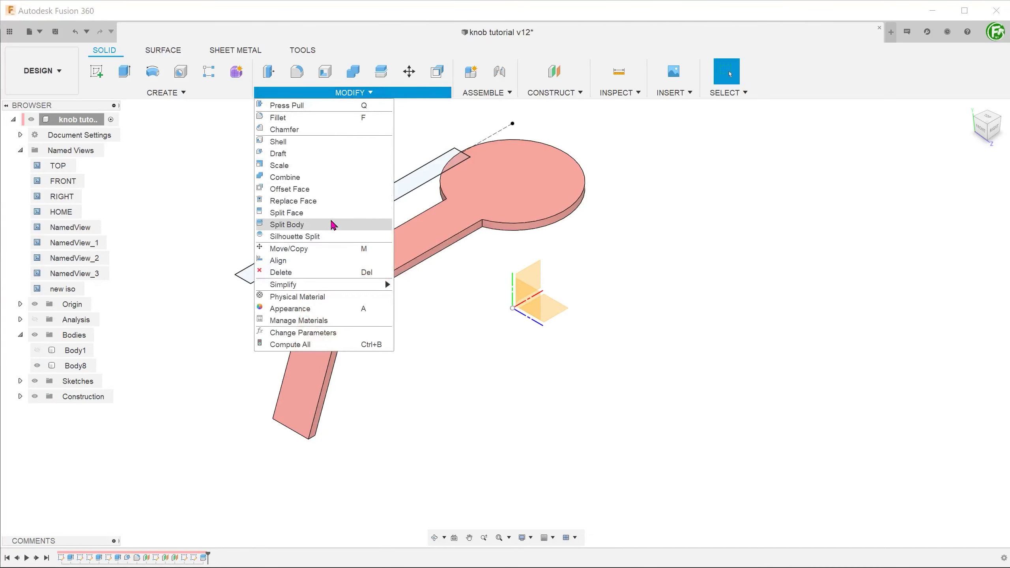